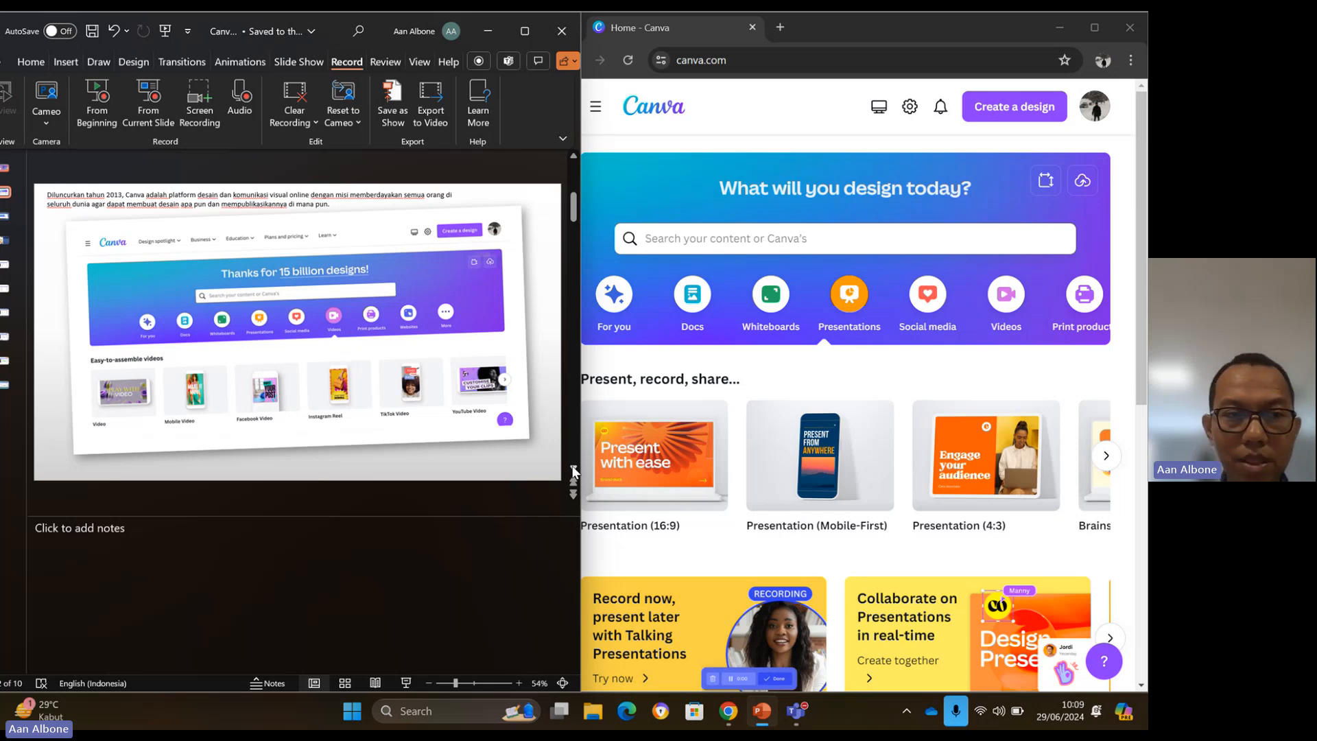
Set the PowerPoint ribbon to show tabs only and advance the presentation to the third slide.
{"action": "left_click", "coordinate": [33, 60]}
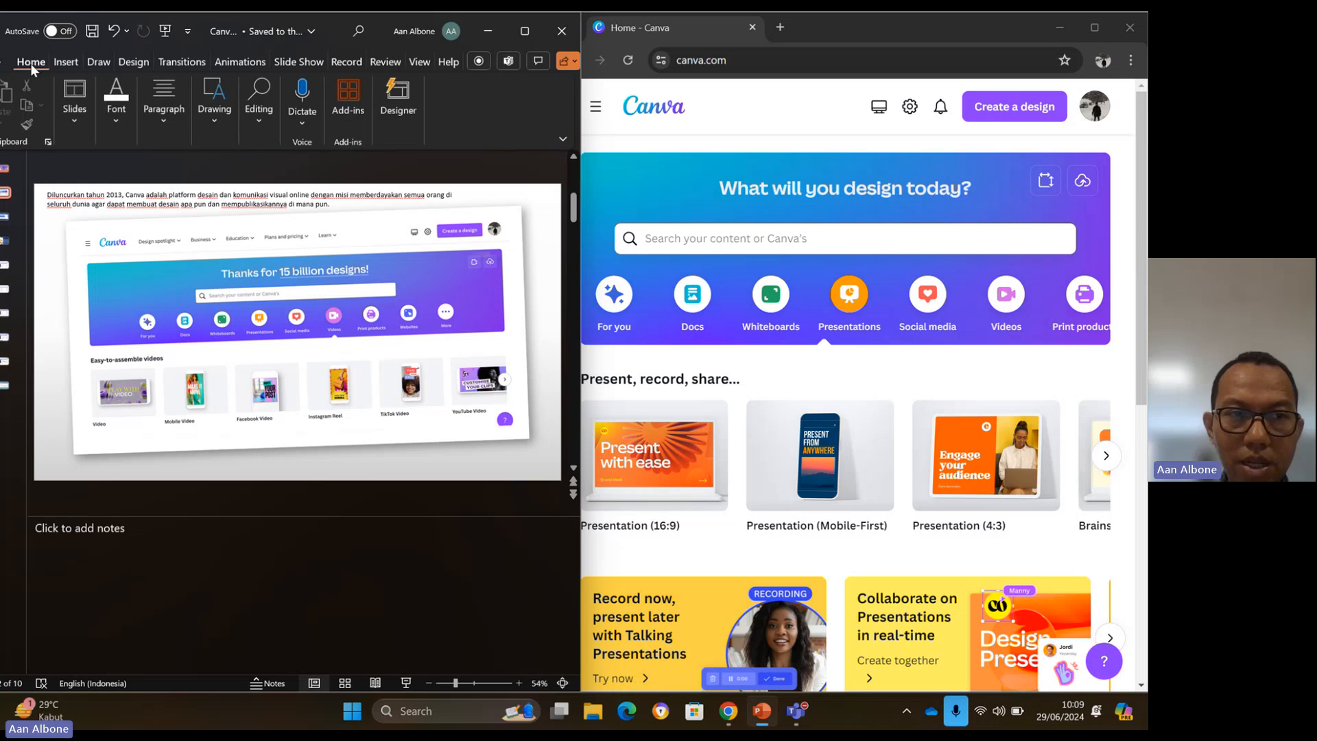
{"action": "left_click", "coordinate": [561, 141]}
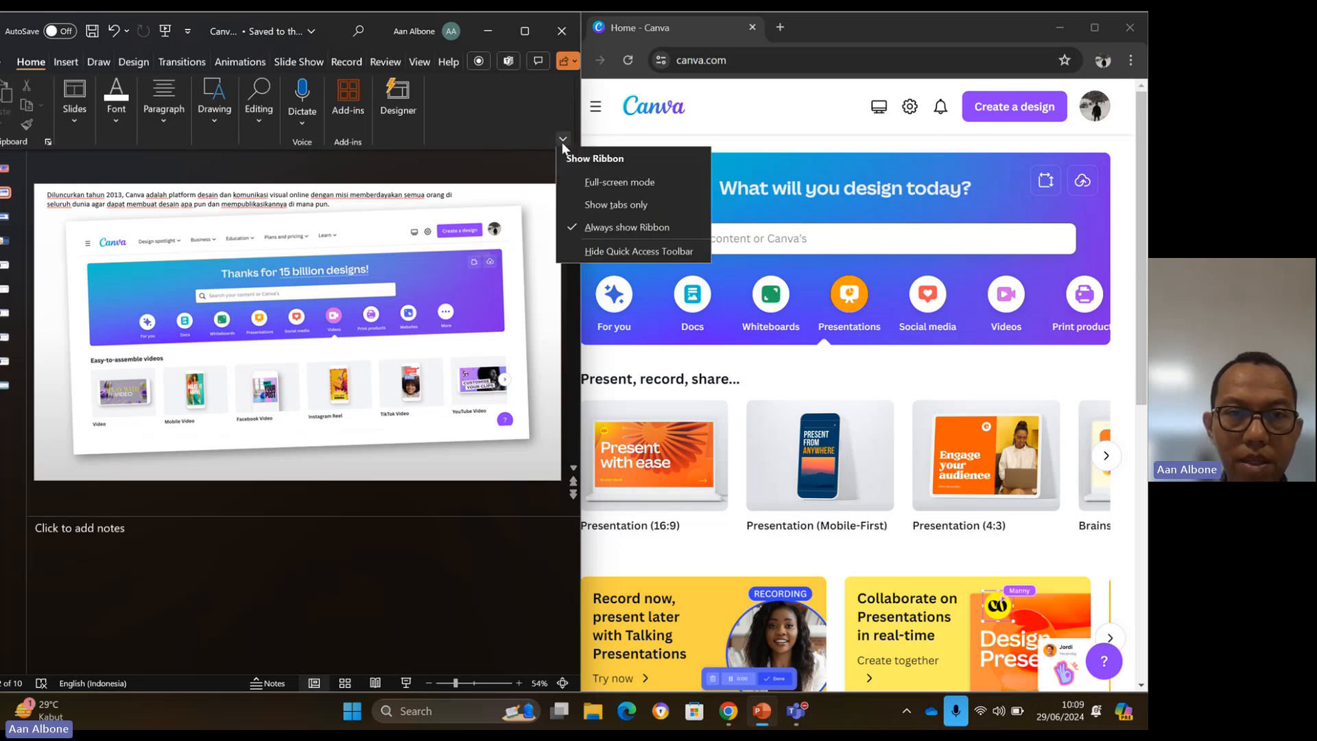
{"action": "left_click", "coordinate": [582, 203]}
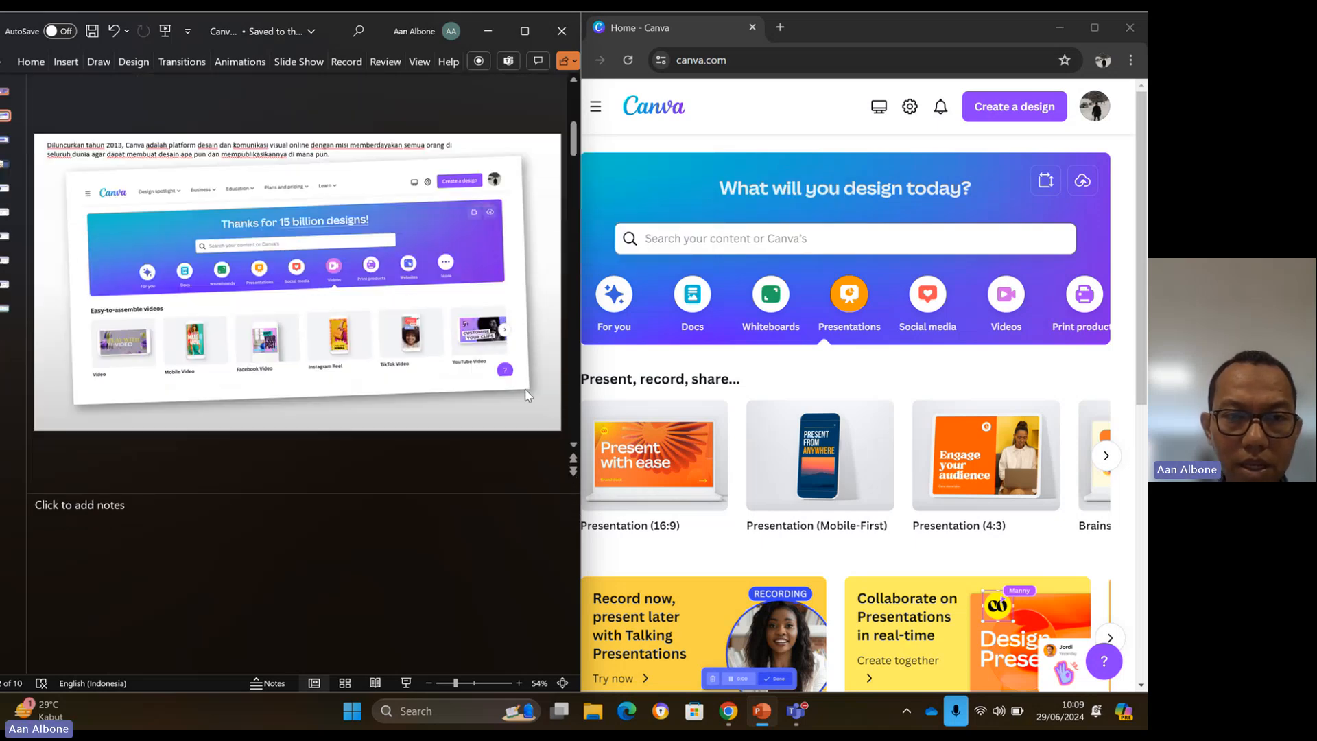
{"action": "left_click", "coordinate": [574, 446]}
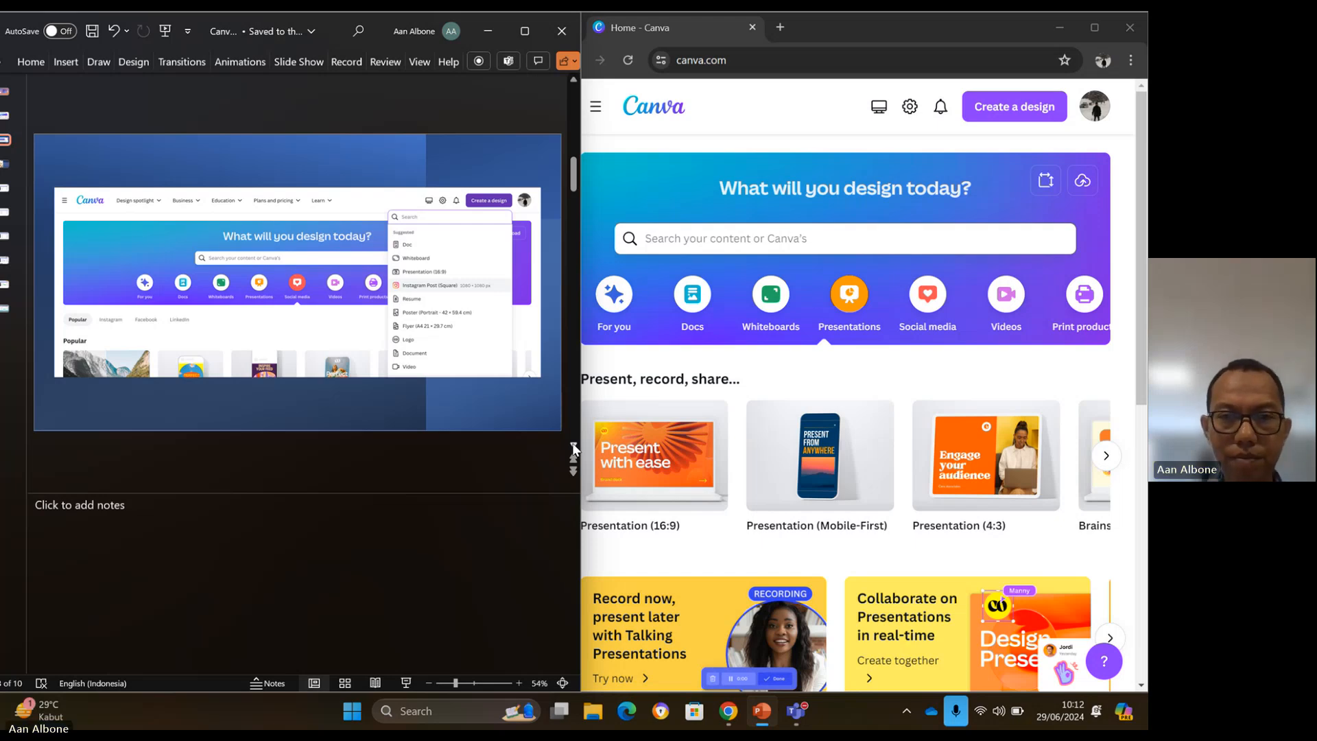
In Canva, create an Instagram Post (Square) design and apply the recently used White Black Minimalist Business Quote template.
{"action": "left_click", "coordinate": [1006, 113]}
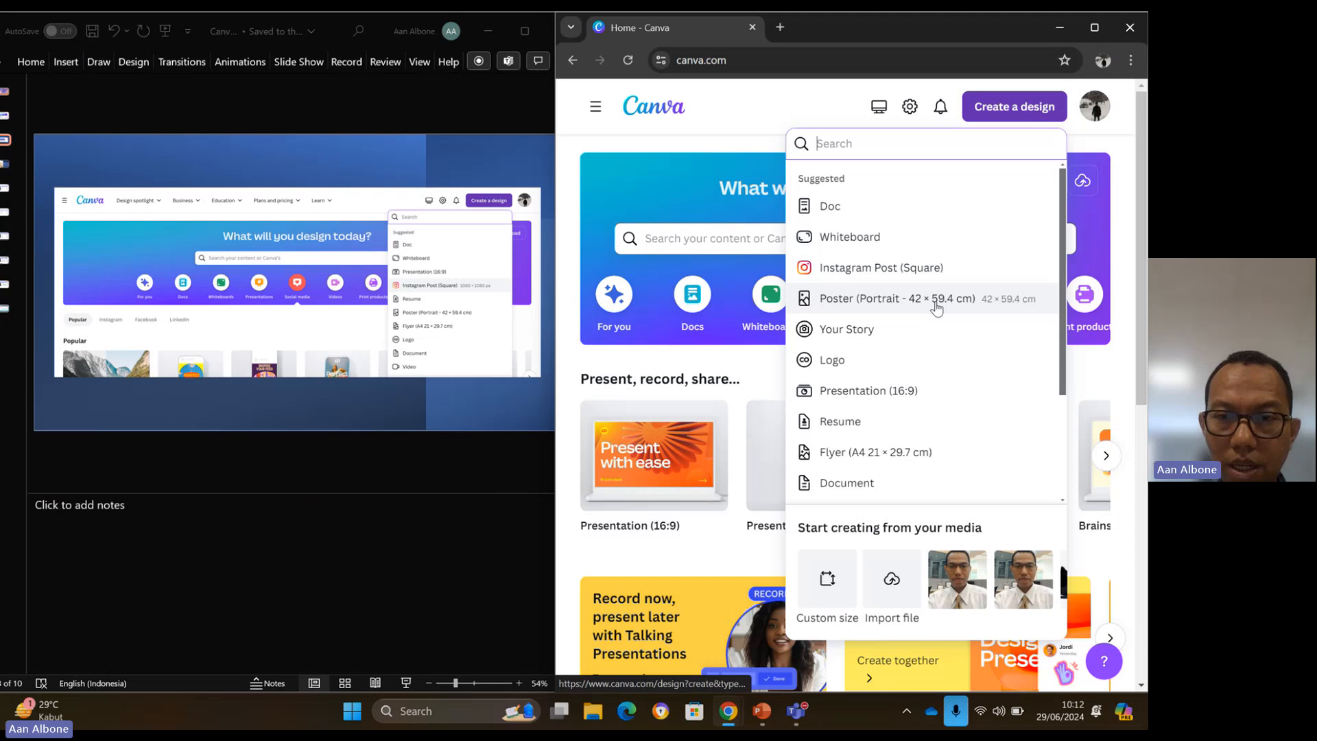
{"action": "left_click", "coordinate": [920, 269]}
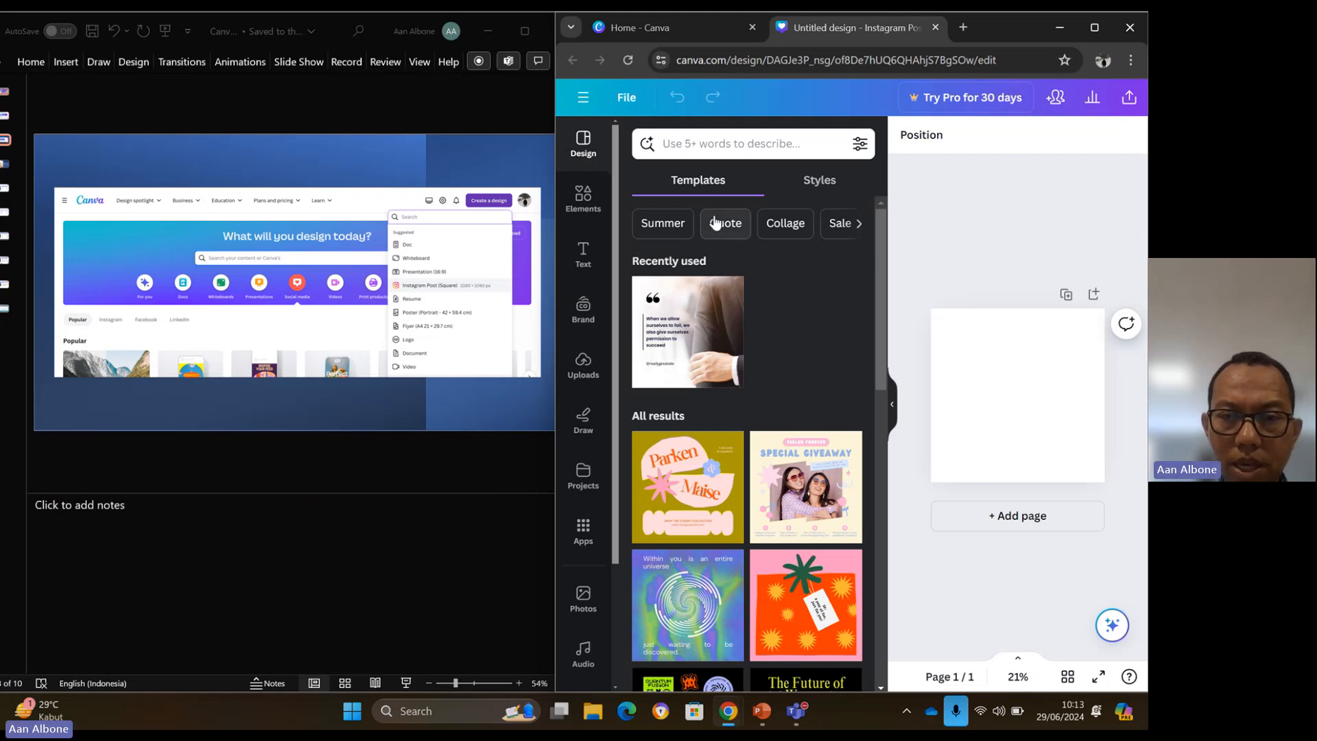
{"action": "scroll", "coordinate": [805, 442], "scroll_direction": "down", "scroll_amount": 2}
{"action": "scroll", "coordinate": [806, 443], "scroll_direction": "down", "scroll_amount": 5}
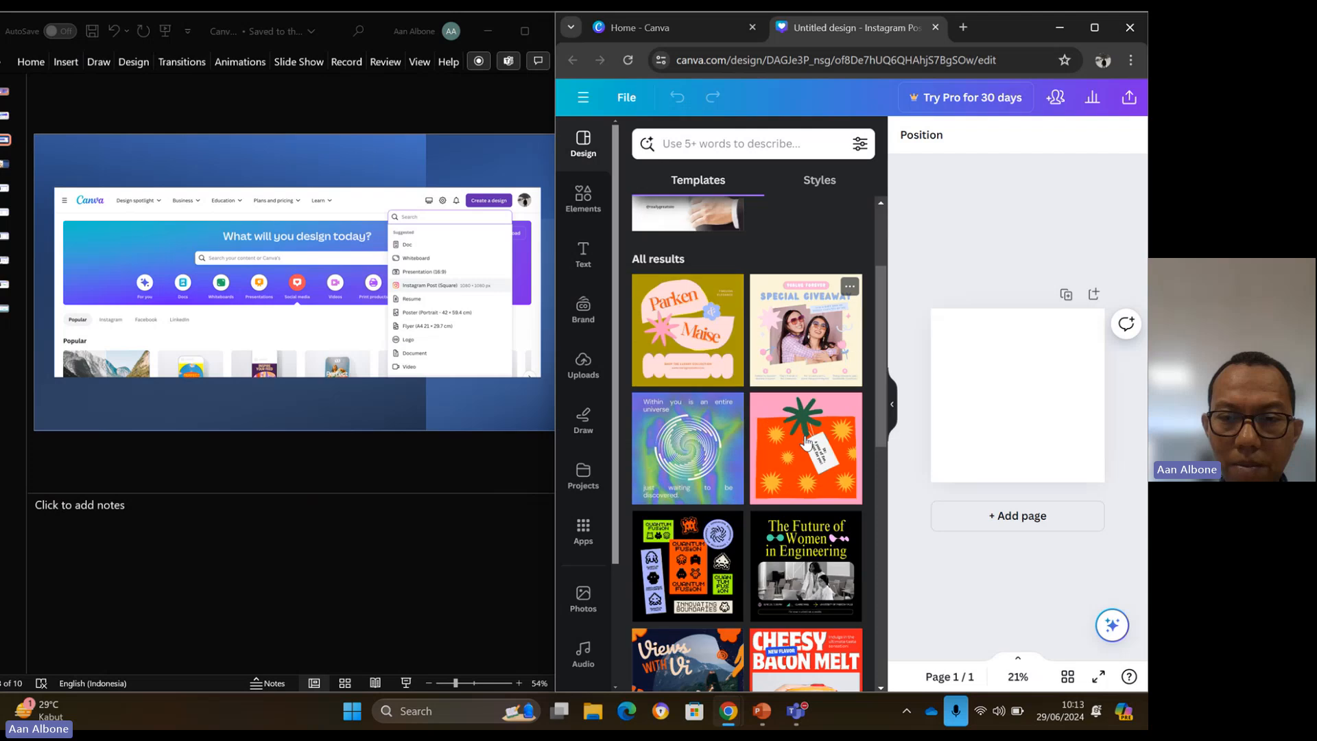
{"action": "scroll", "coordinate": [806, 442], "scroll_direction": "down", "scroll_amount": 4}
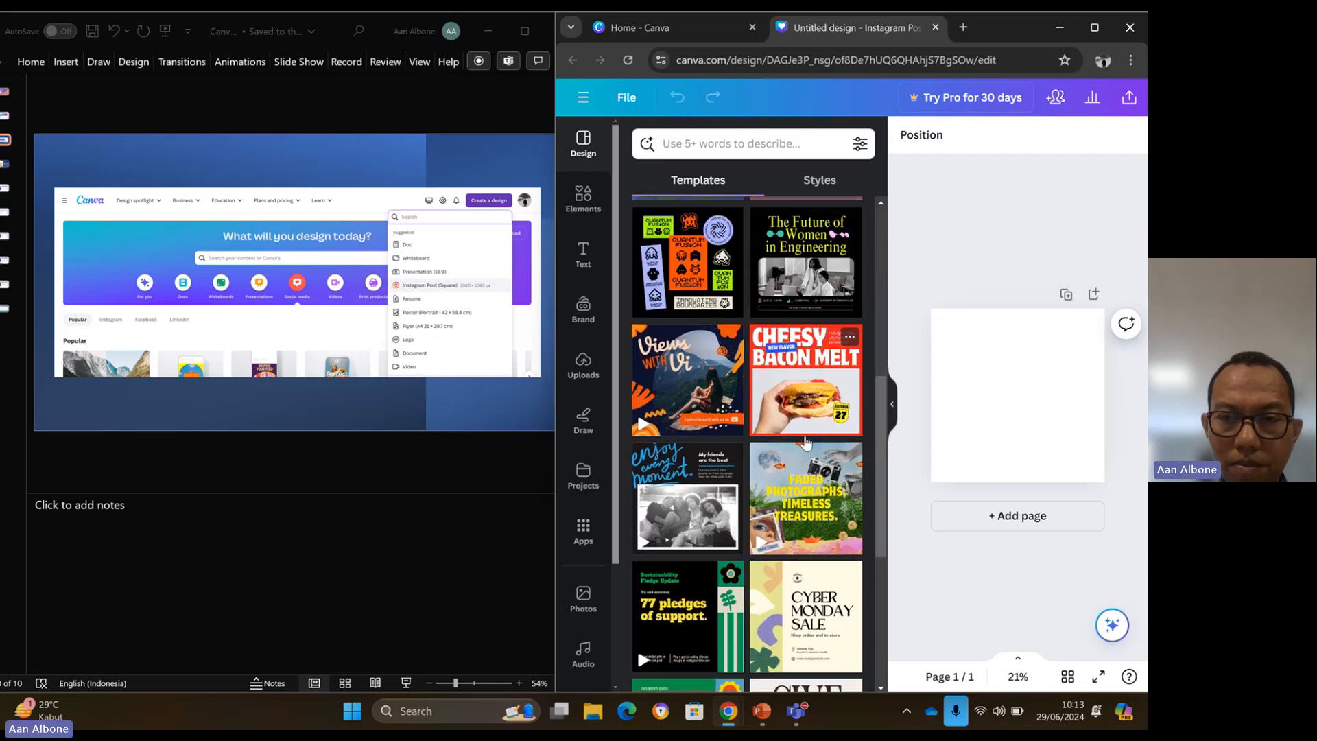
{"action": "scroll", "coordinate": [806, 442], "scroll_direction": "down", "scroll_amount": 3}
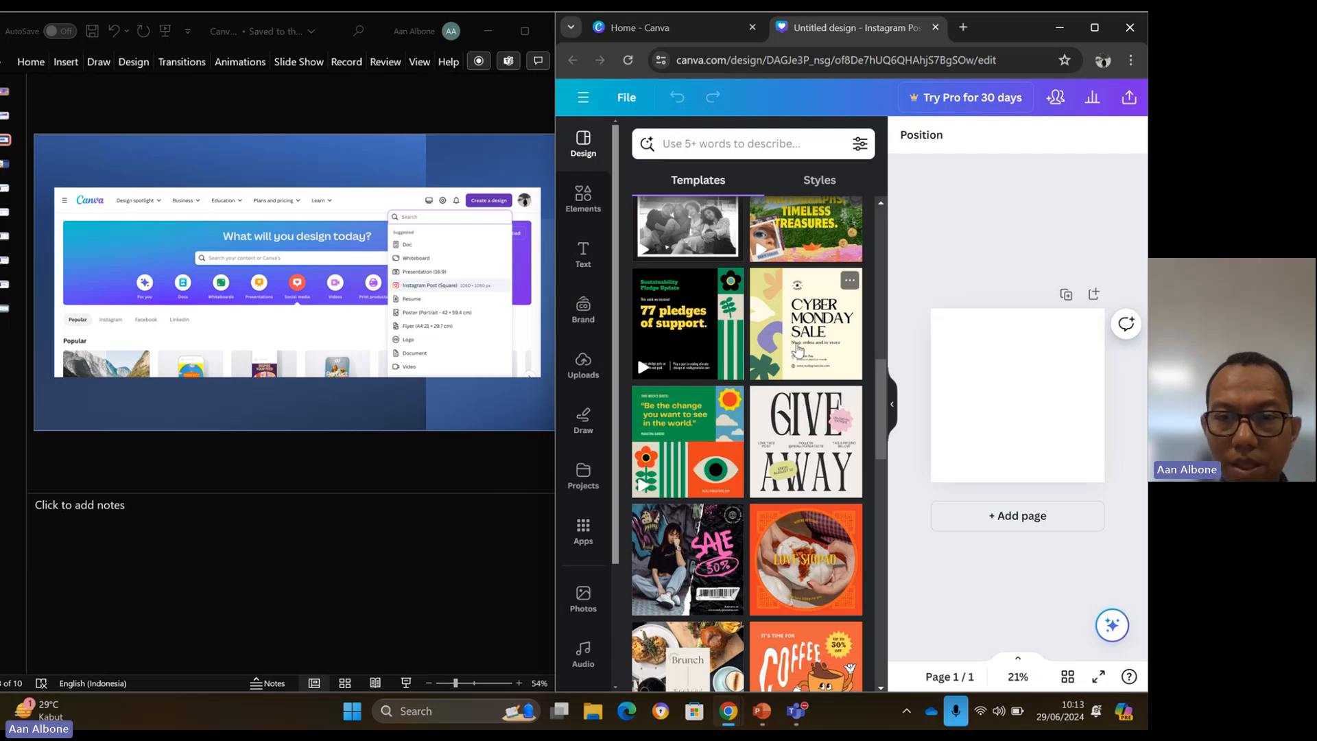
{"action": "scroll", "coordinate": [803, 342], "scroll_direction": "up", "scroll_amount": 2}
{"action": "scroll", "coordinate": [804, 342], "scroll_direction": "up", "scroll_amount": 5}
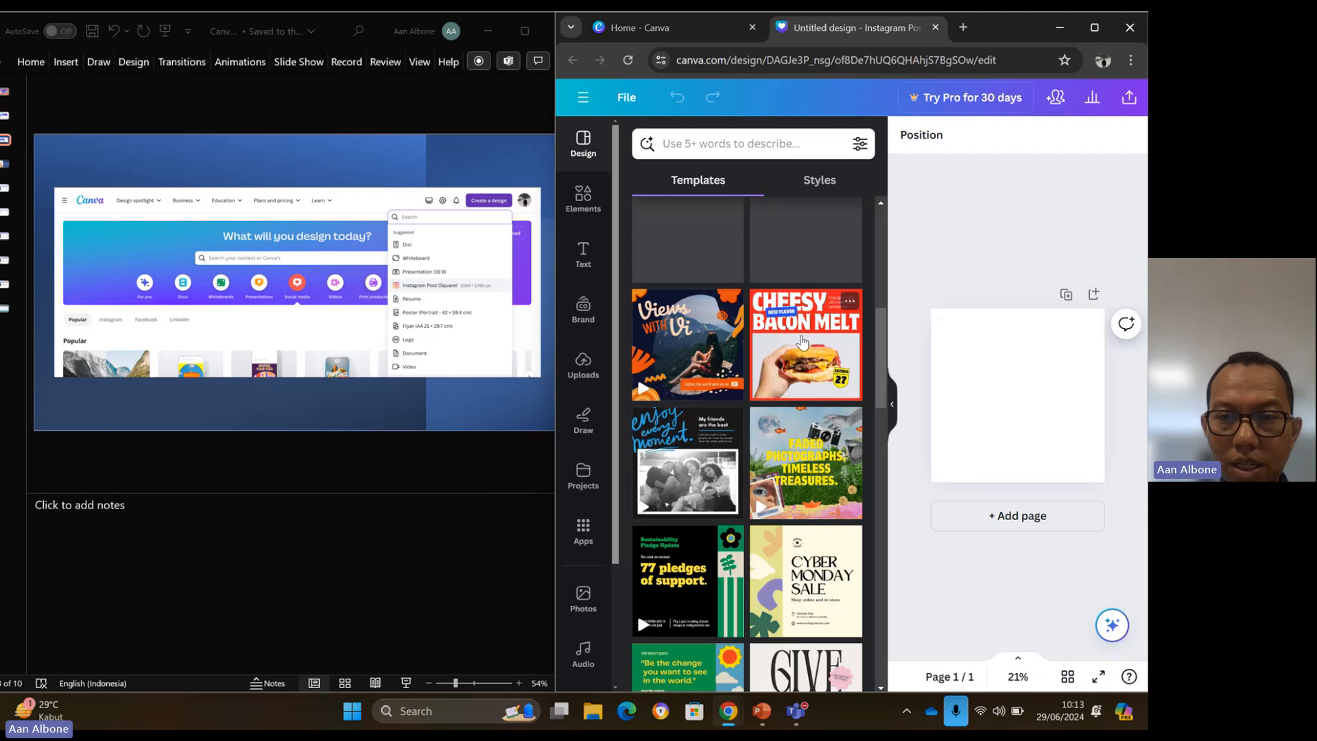
{"action": "scroll", "coordinate": [802, 340], "scroll_direction": "up", "scroll_amount": 6}
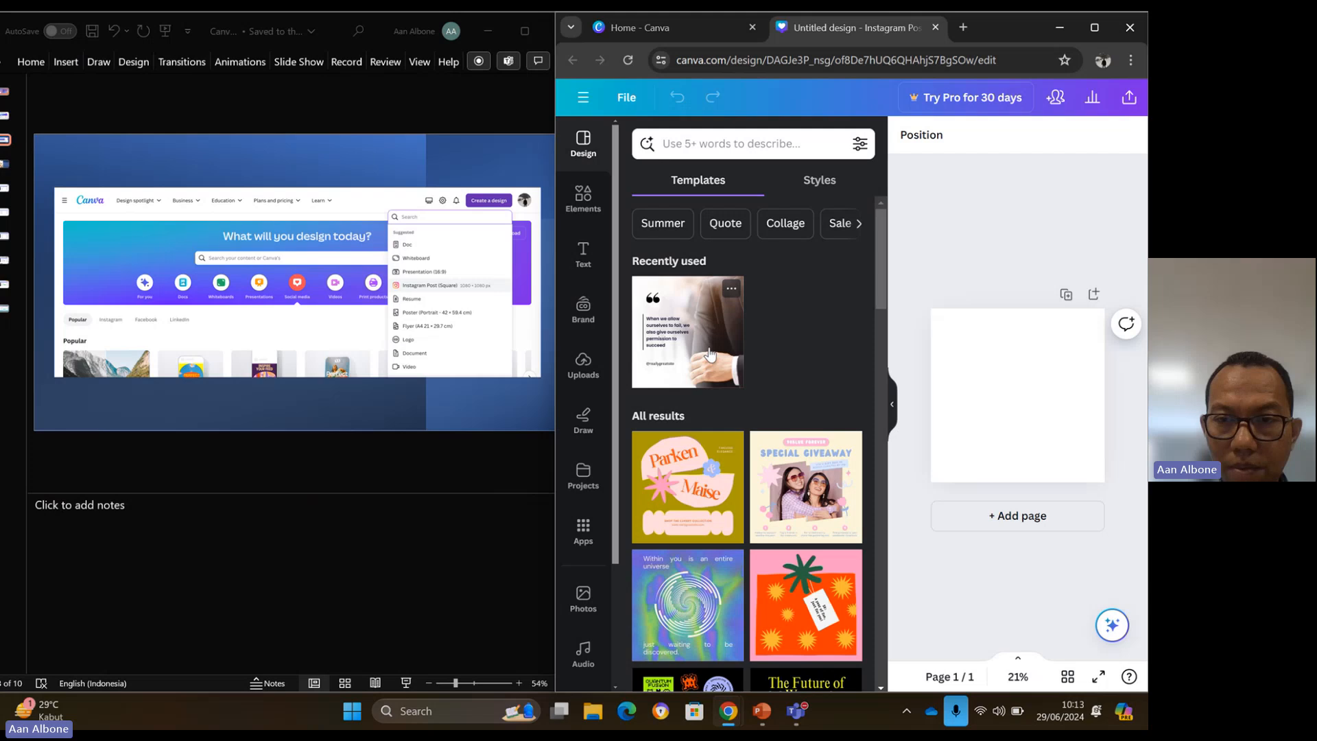
{"action": "left_click", "coordinate": [709, 351]}
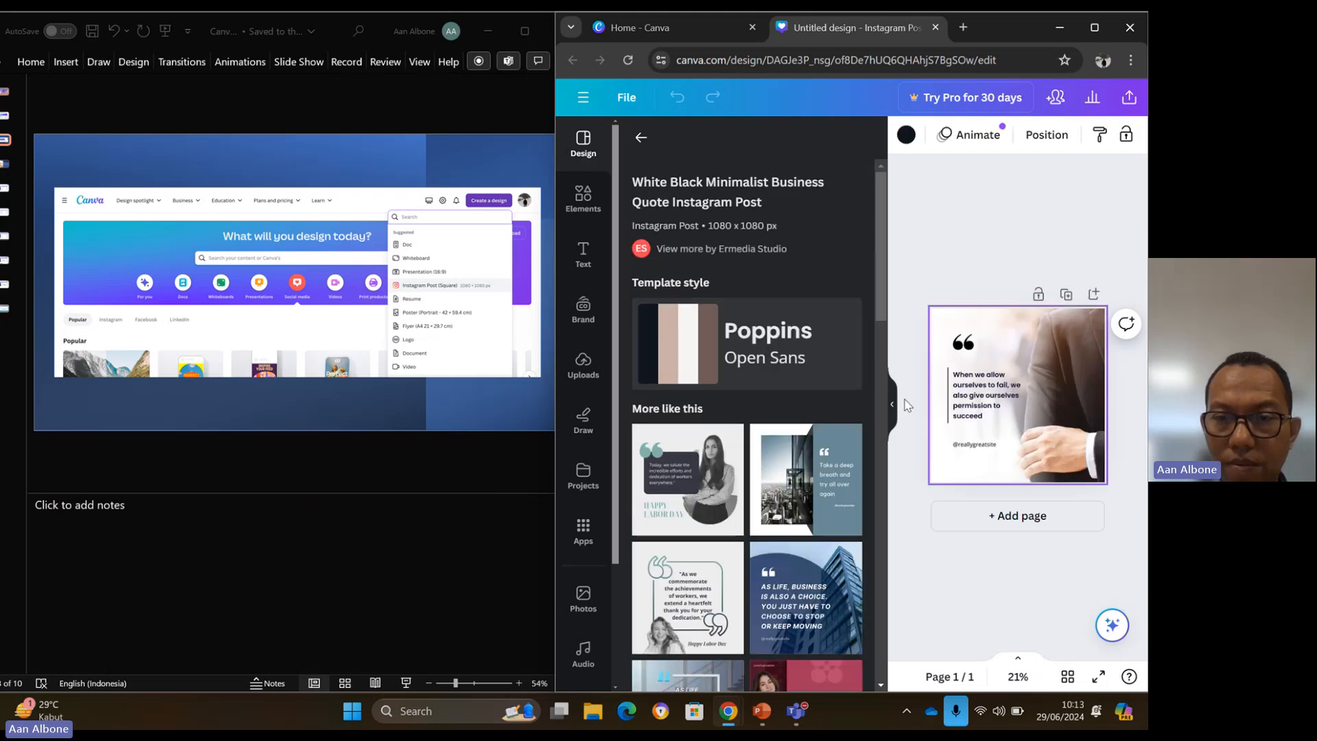
Enlarge the canvas view, nudge the quote text box slightly upward and select all of its text.
{"action": "left_click", "coordinate": [893, 410]}
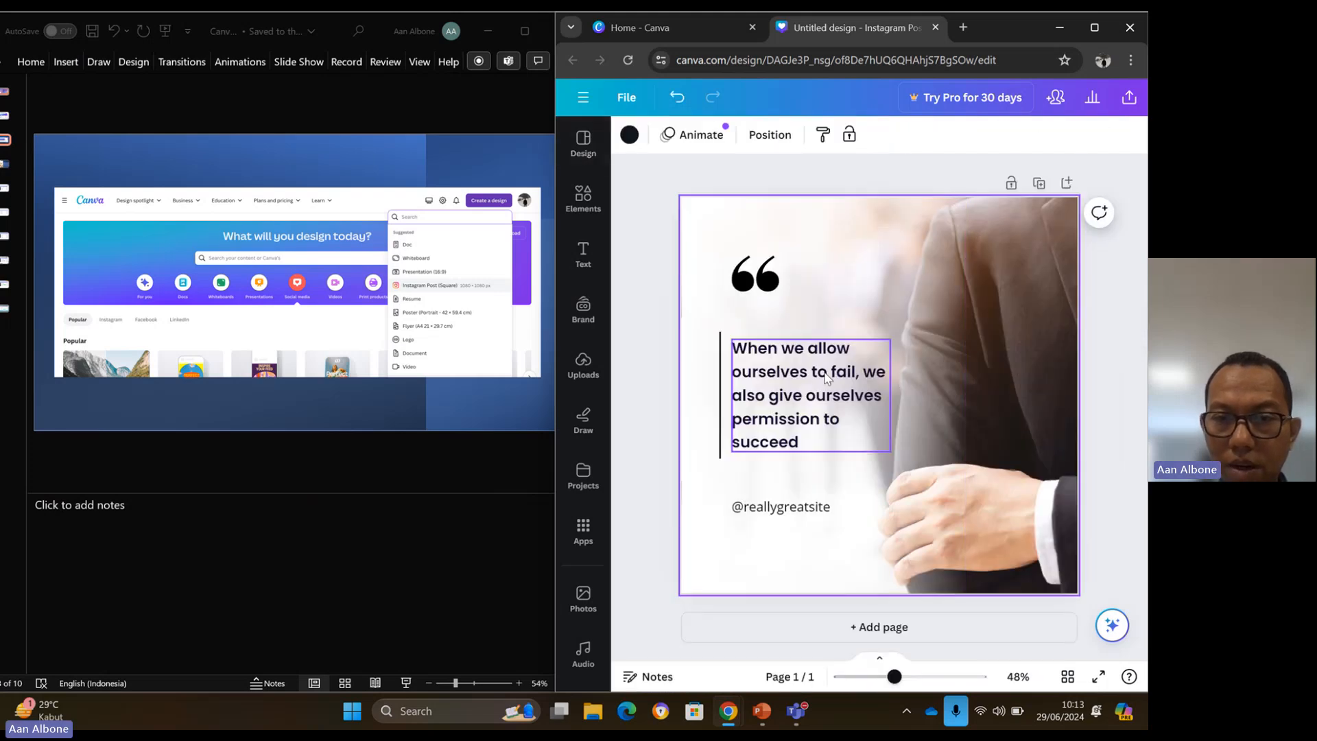
{"action": "left_click", "coordinate": [814, 351]}
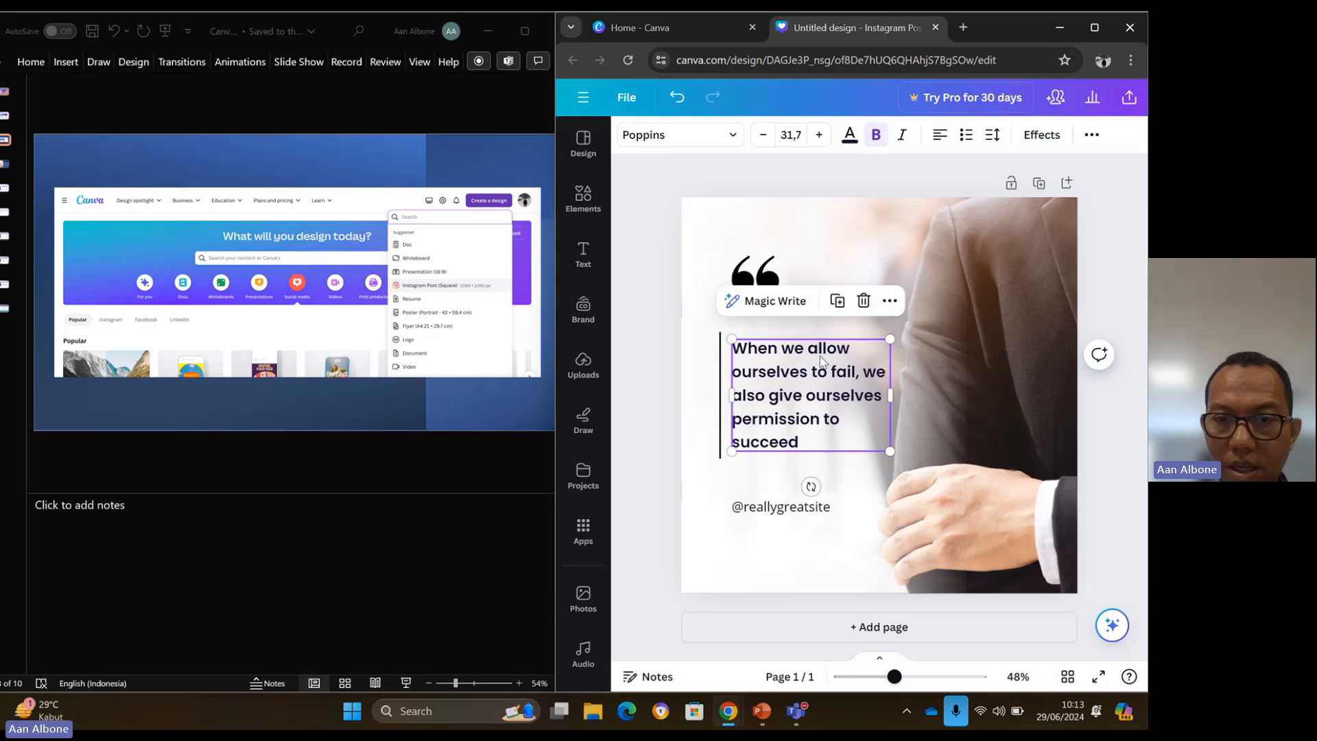
{"action": "mouse_move", "coordinate": [814, 353]}
{"action": "left_mouse_down"}
{"action": "mouse_move", "coordinate": [778, 351]}
{"action": "mouse_move", "coordinate": [825, 350]}
{"action": "left_mouse_up"}
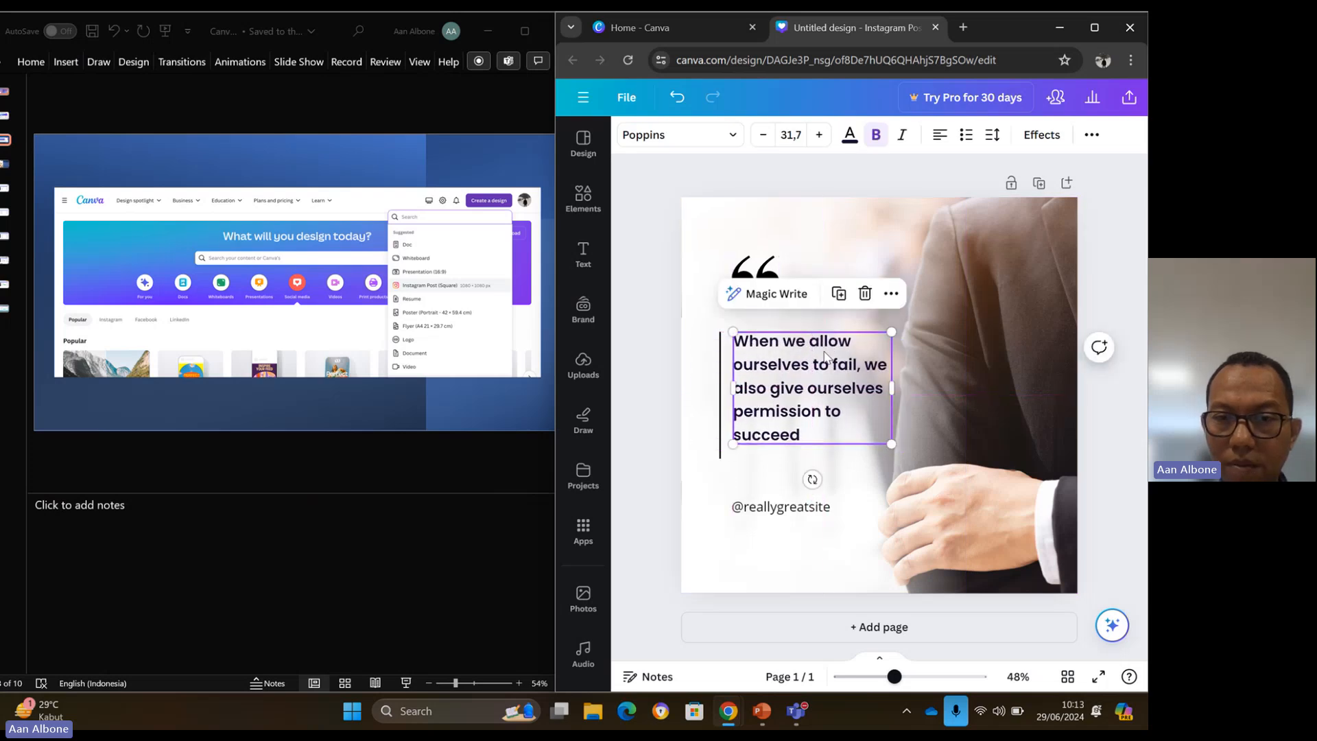
{"action": "double_click", "coordinate": [825, 351]}
{"action": "left_click", "coordinate": [783, 364]}
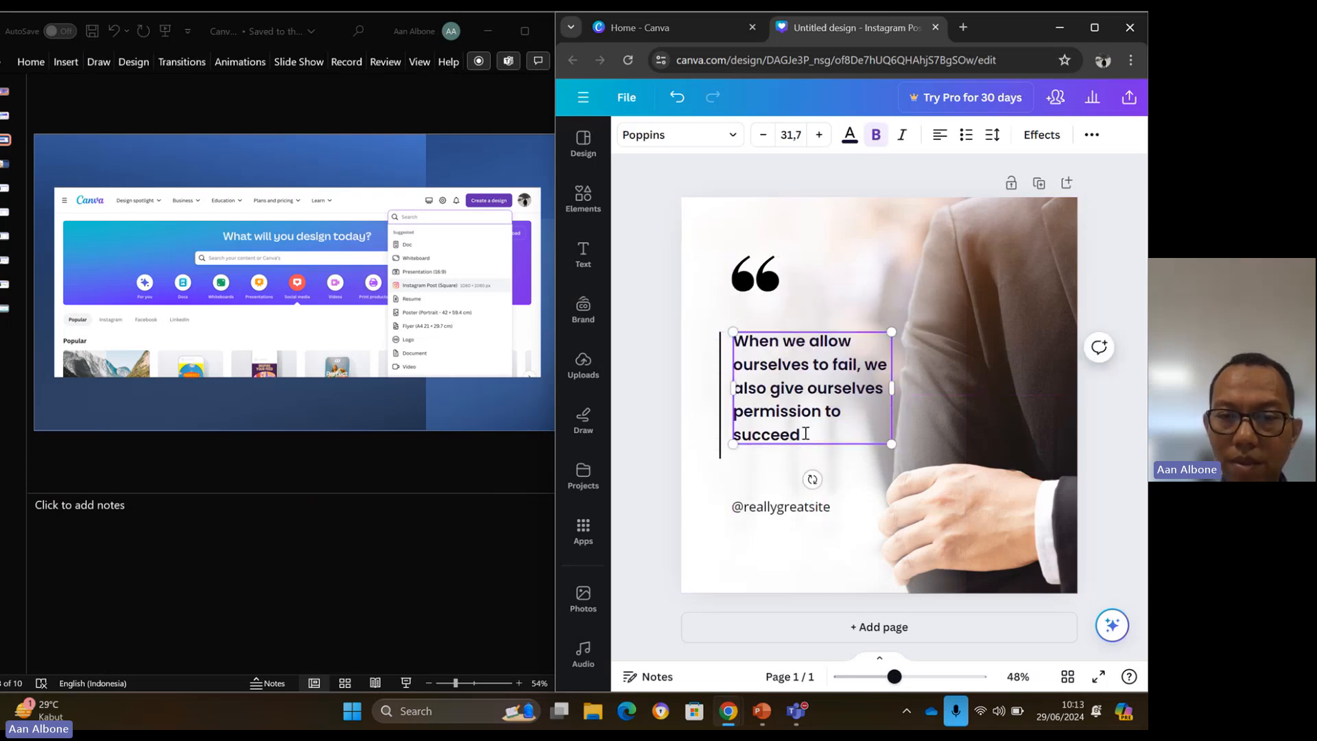
{"action": "left_click_drag", "start_coordinate": [801, 434], "coordinate": [734, 343]}
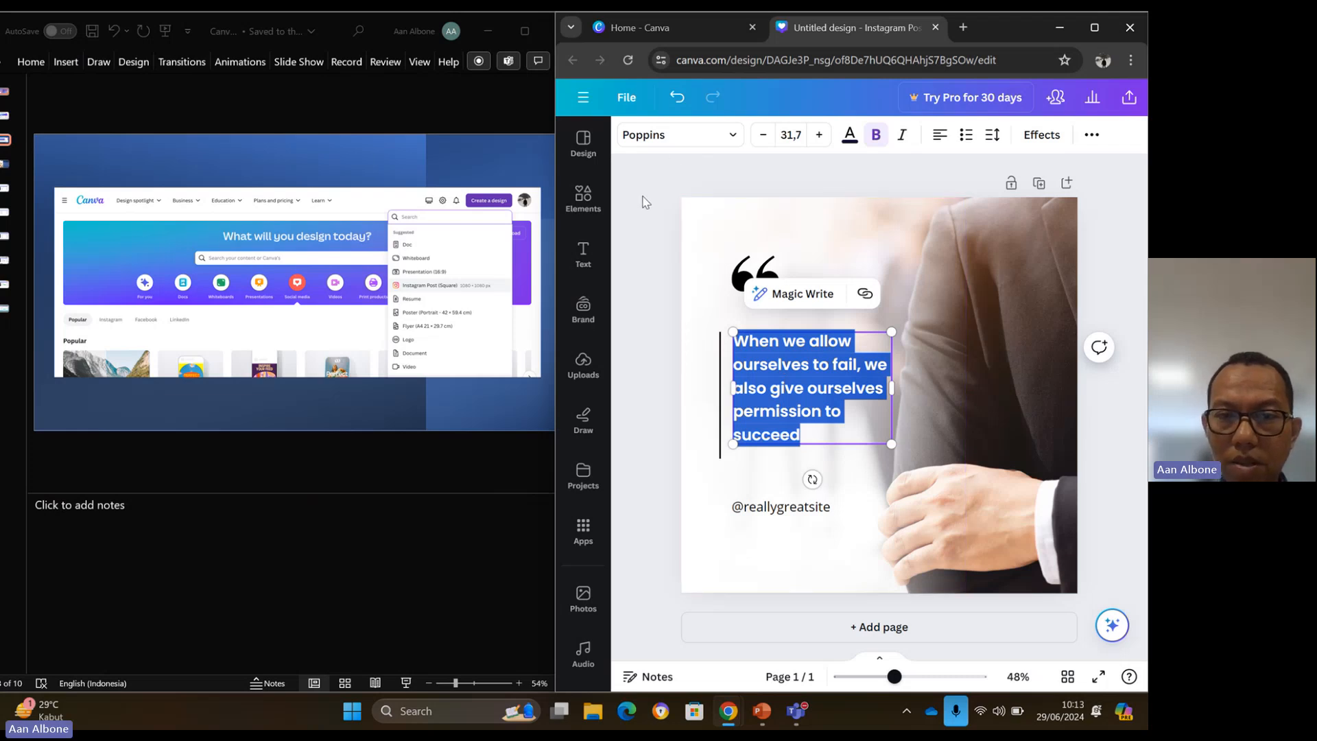
Search the design elements for "outlet" and show all of the matching graphics.
{"action": "left_click", "coordinate": [598, 199]}
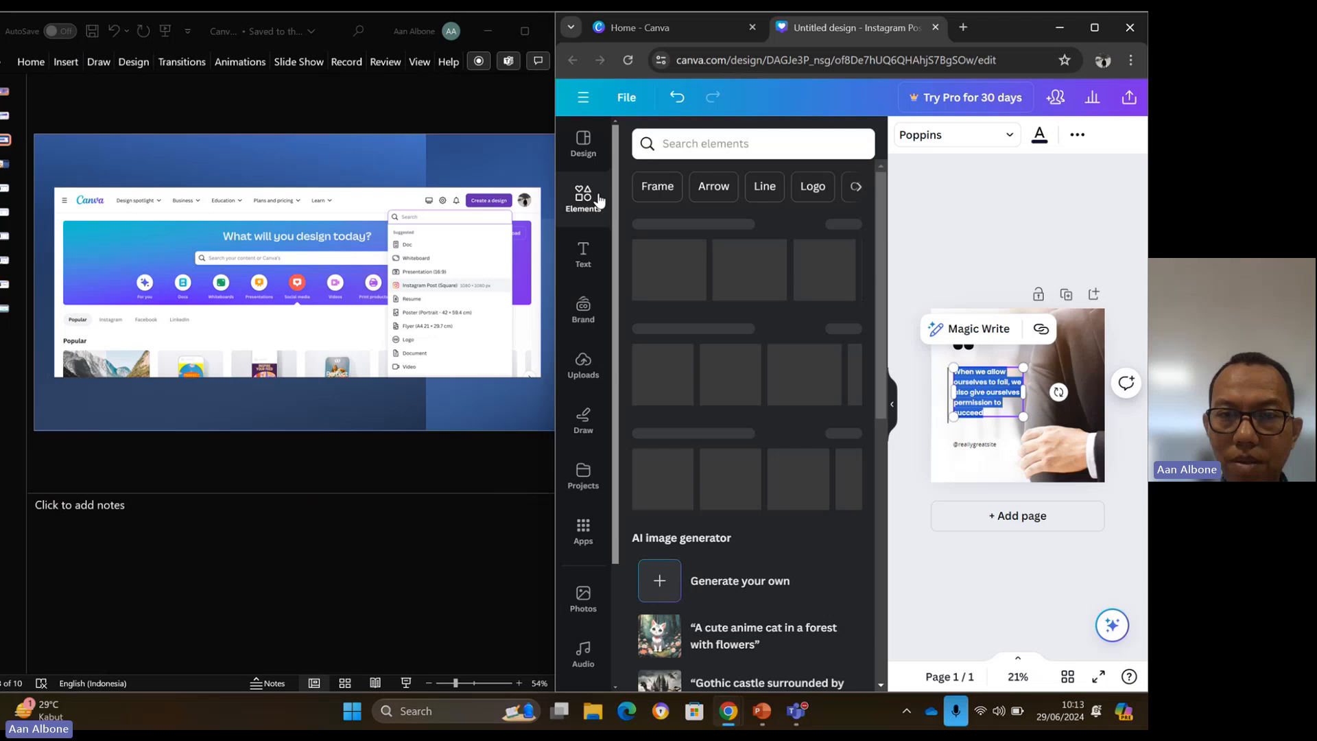
{"action": "left_click", "coordinate": [680, 145]}
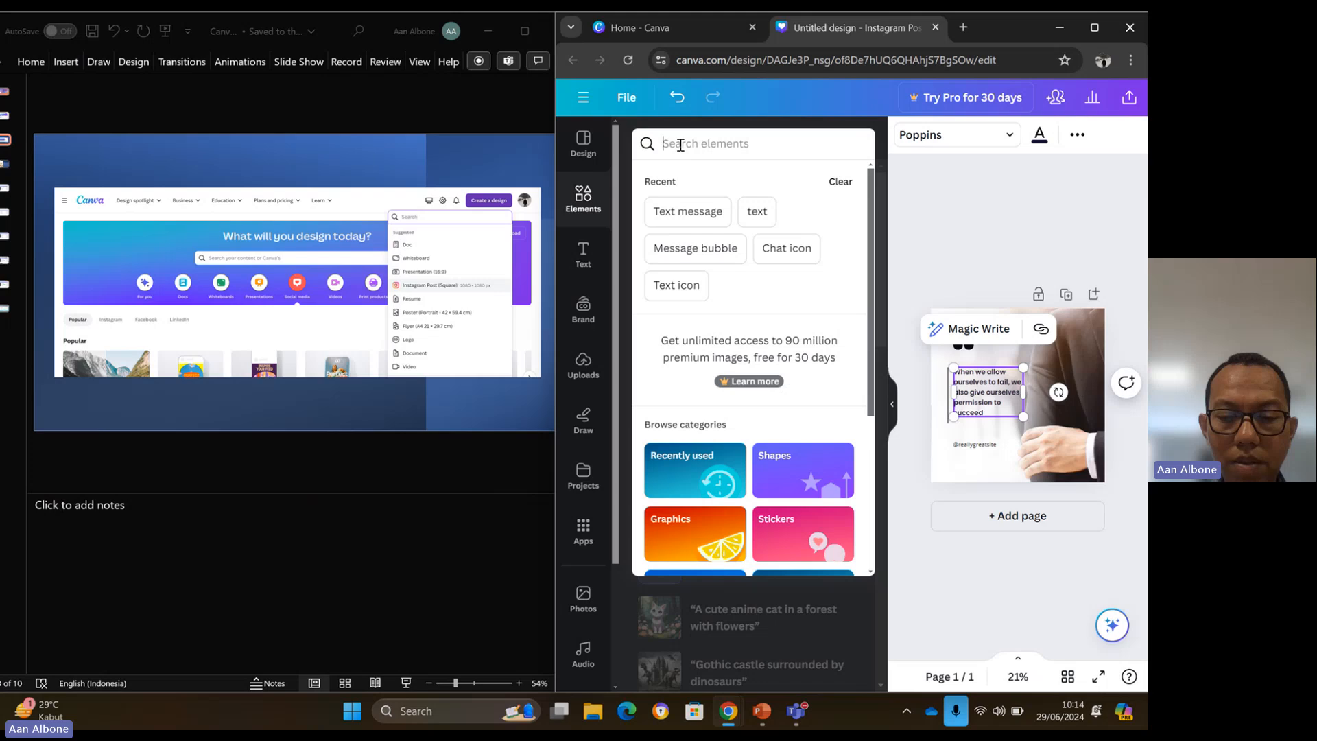
{"action": "type", "text": "out"}
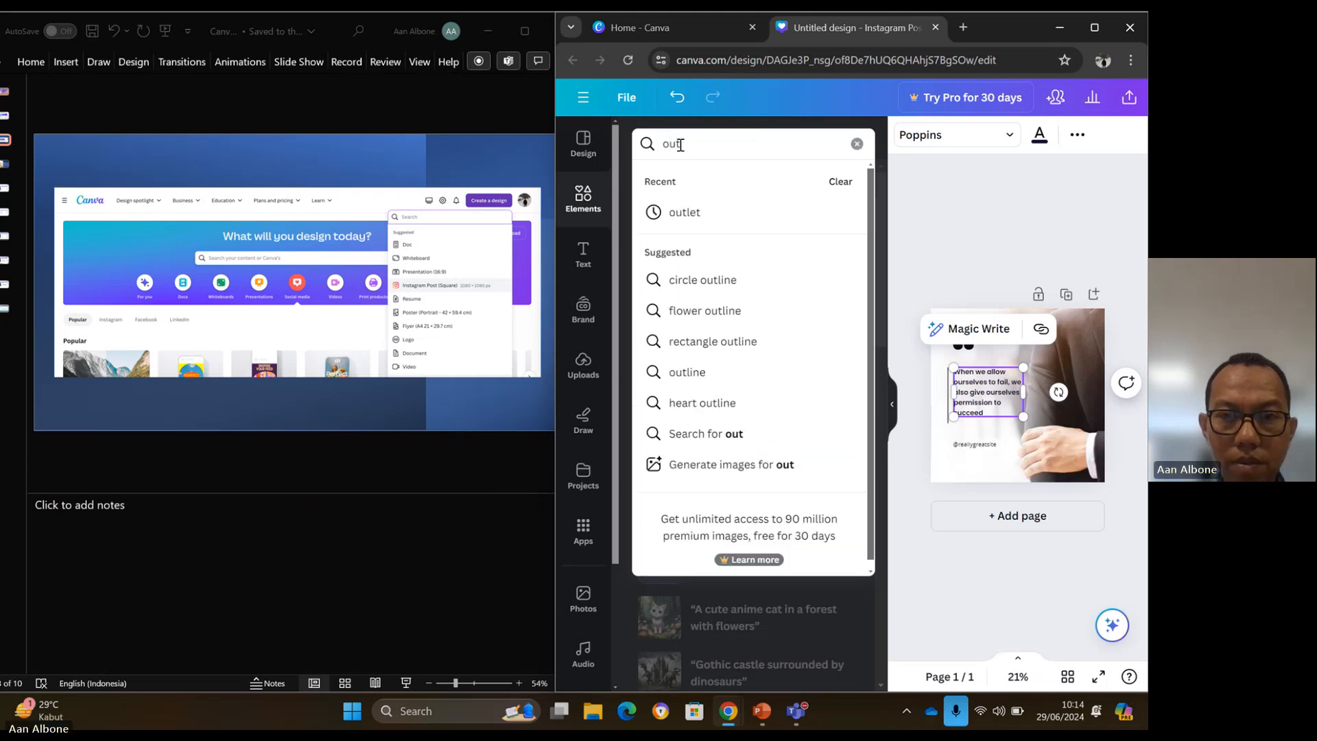
{"action": "left_click", "coordinate": [684, 212]}
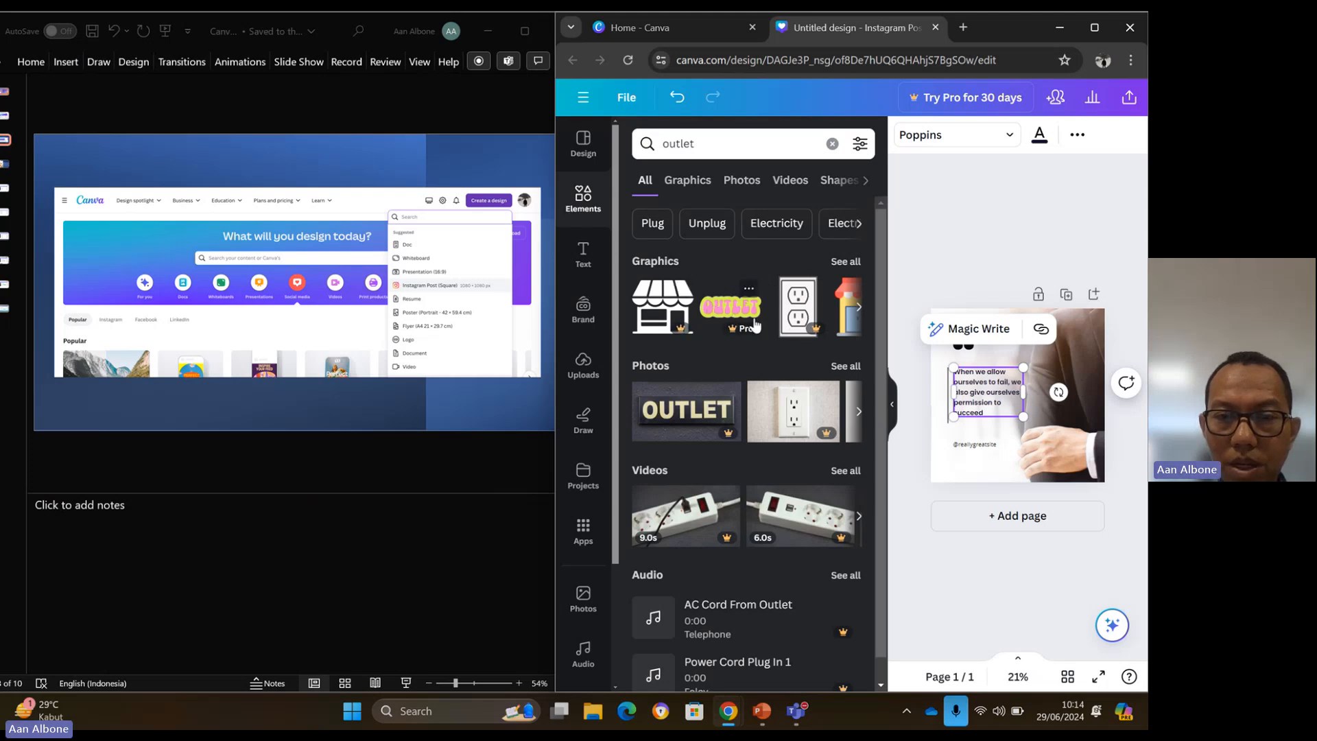
{"action": "left_click", "coordinate": [859, 310]}
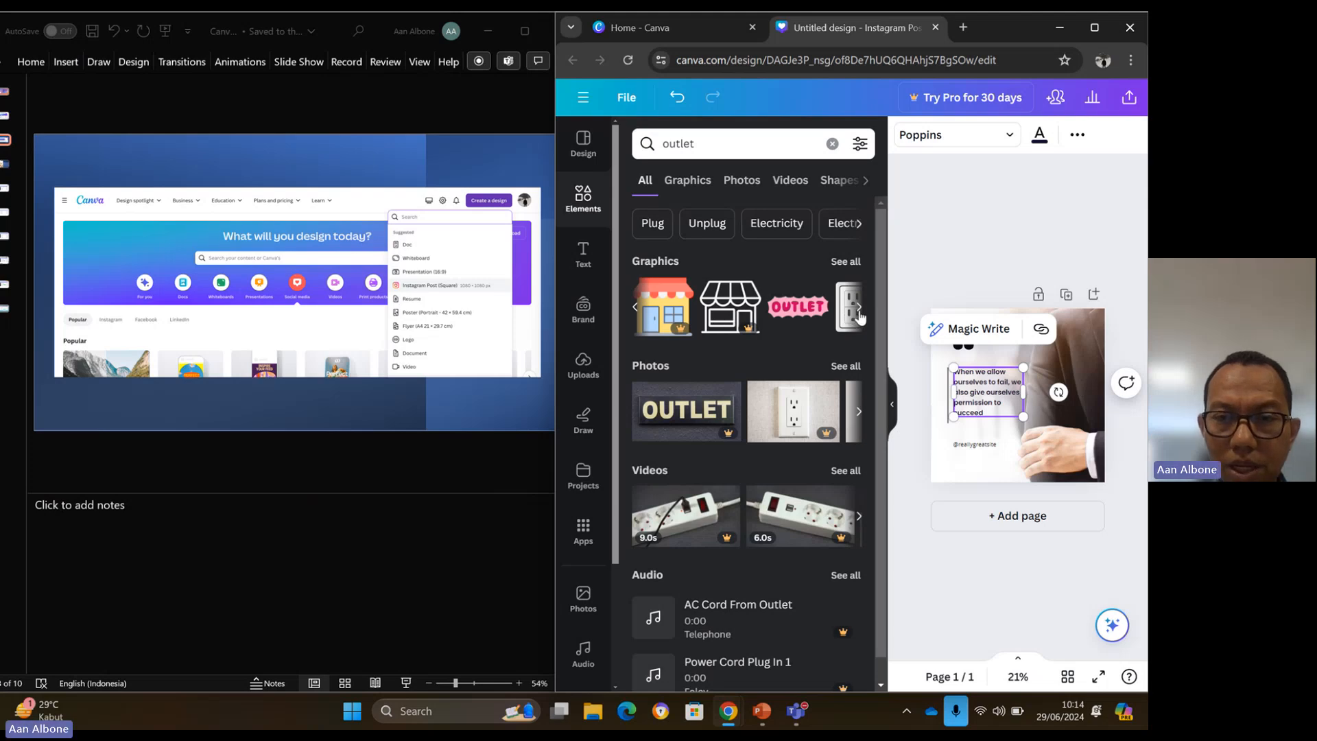
{"action": "mouse_move", "coordinate": [745, 332]}
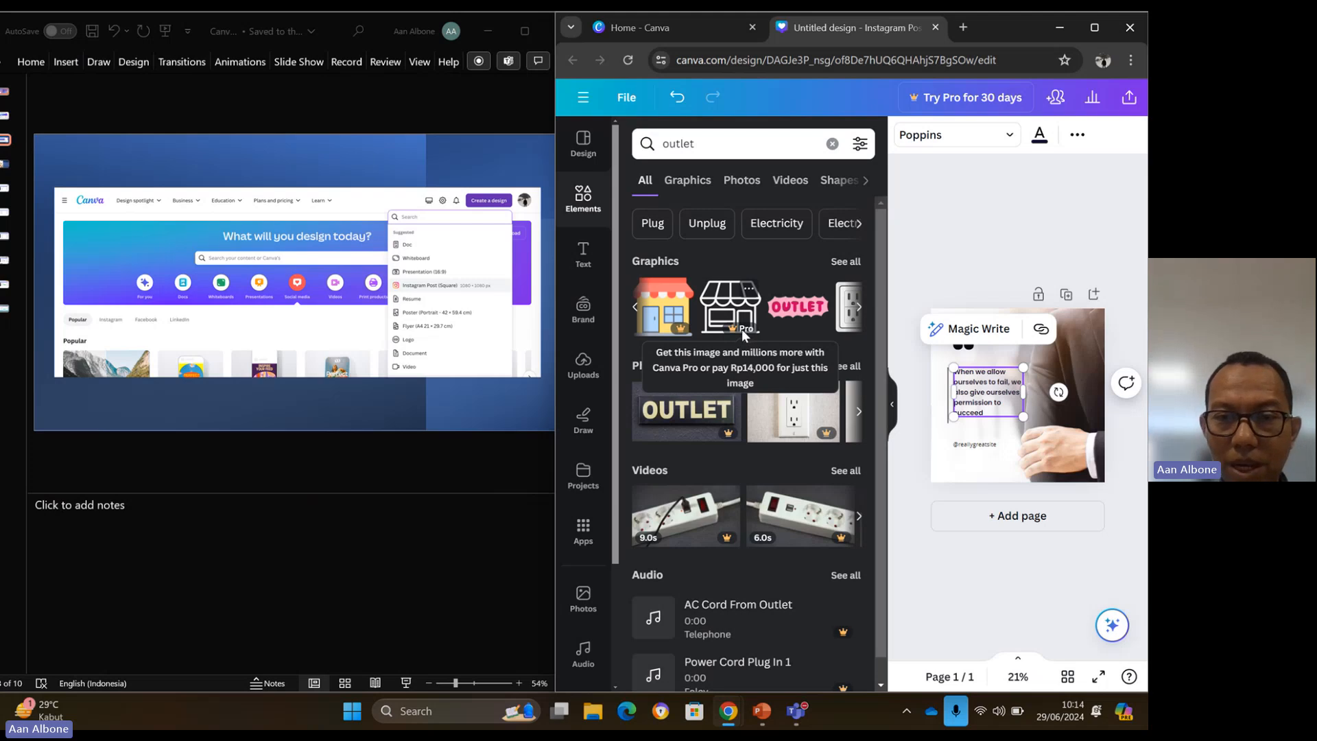
{"action": "mouse_move", "coordinate": [679, 331]}
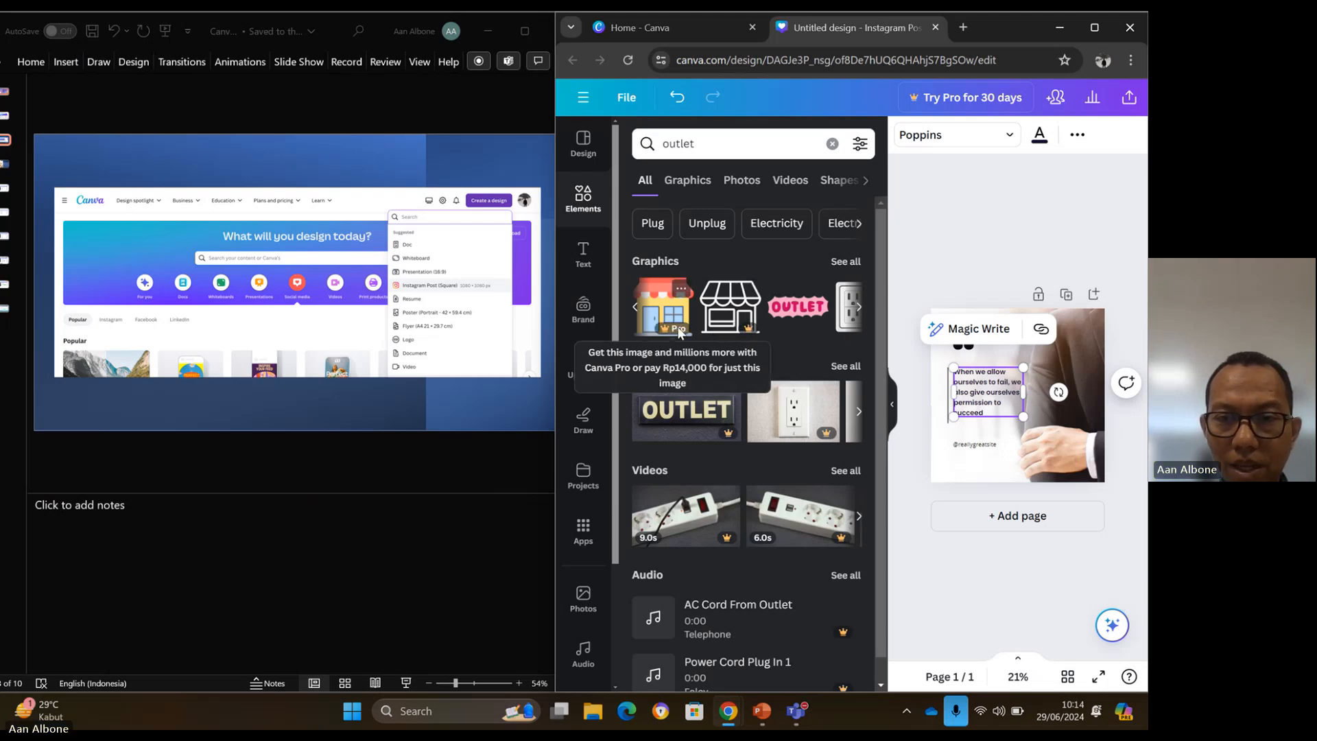
{"action": "left_click", "coordinate": [860, 310]}
{"action": "left_click", "coordinate": [857, 310]}
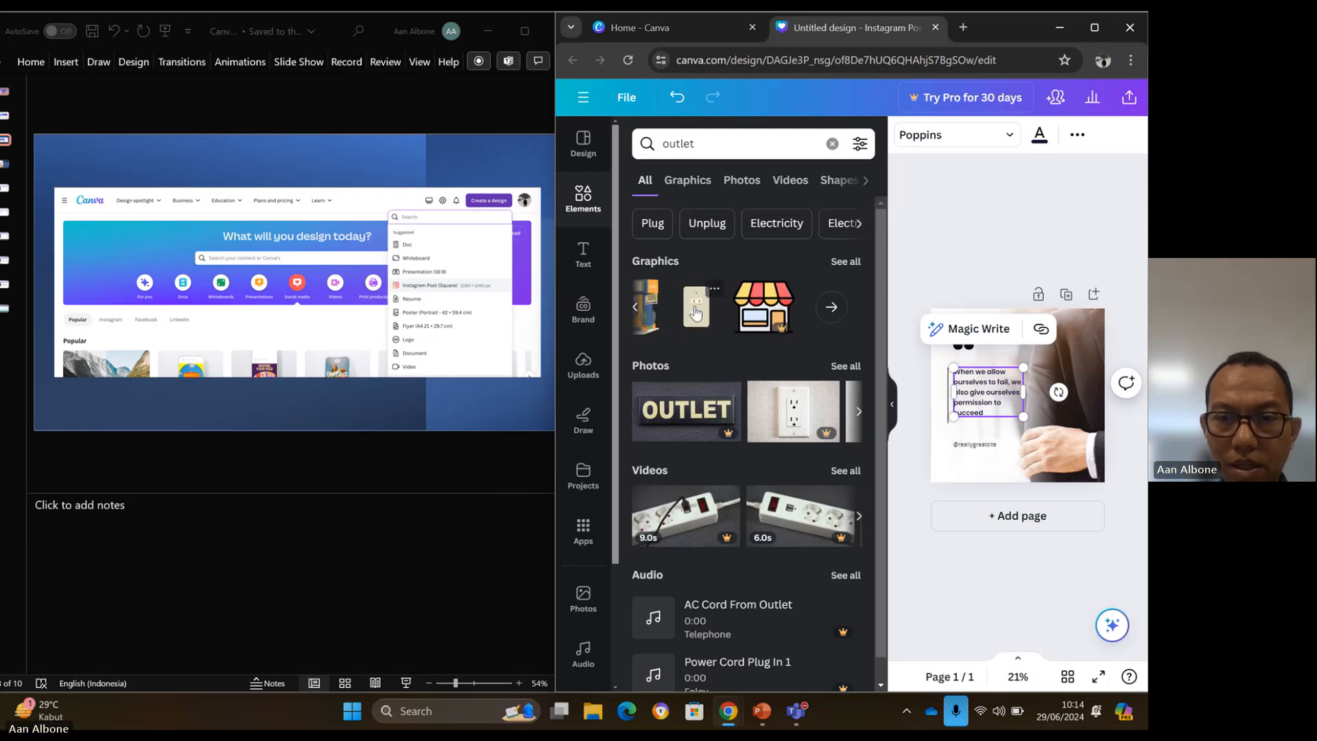
{"action": "left_click", "coordinate": [849, 263]}
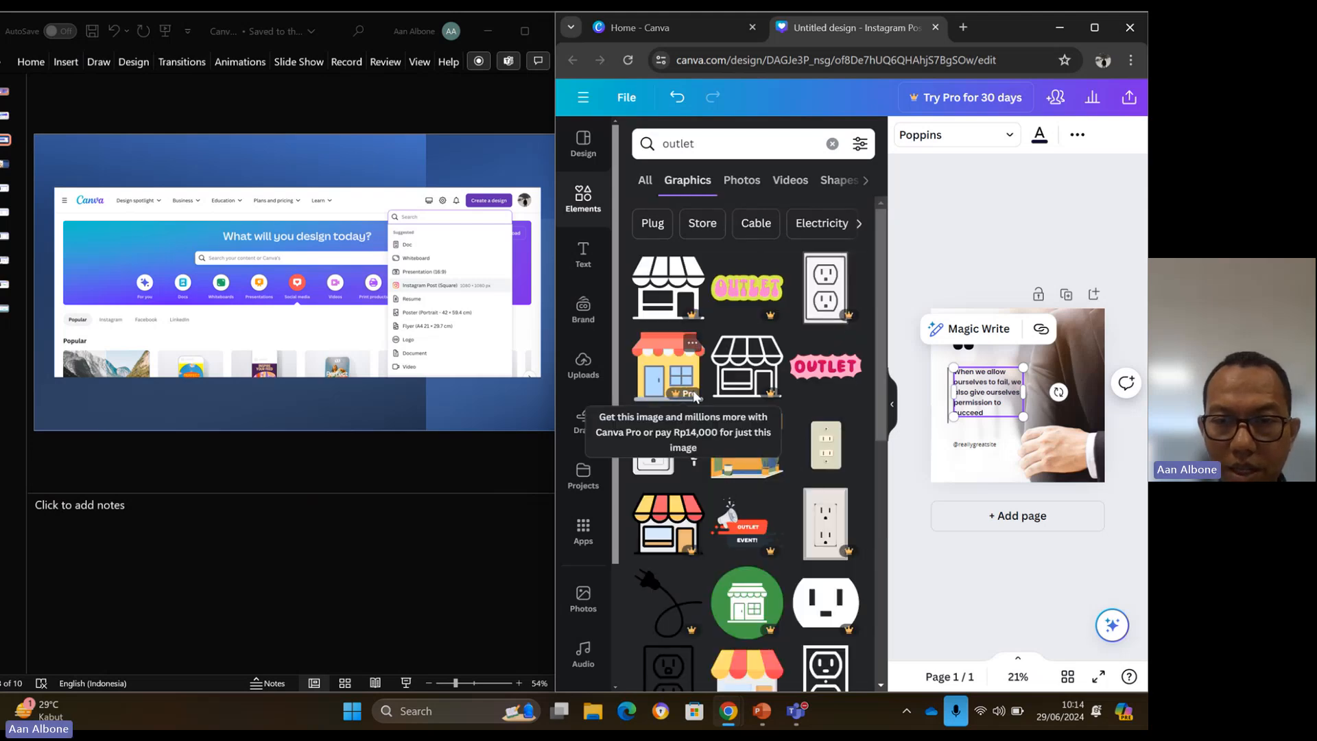
Try the yellow outlet shop graphic on the post below the quote, and delete it from the design.
{"action": "scroll", "coordinate": [751, 446], "scroll_direction": "down", "scroll_amount": 1}
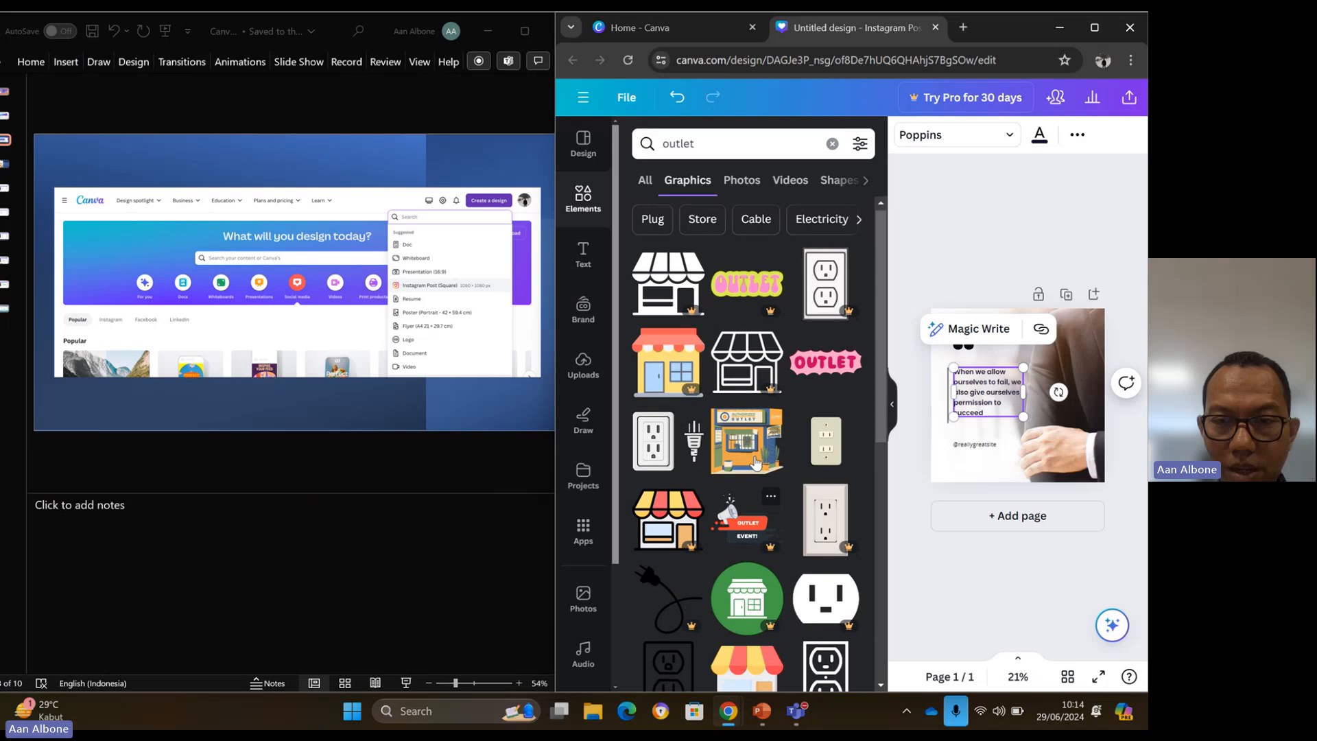
{"action": "left_click_drag", "start_coordinate": [751, 449], "coordinate": [953, 472]}
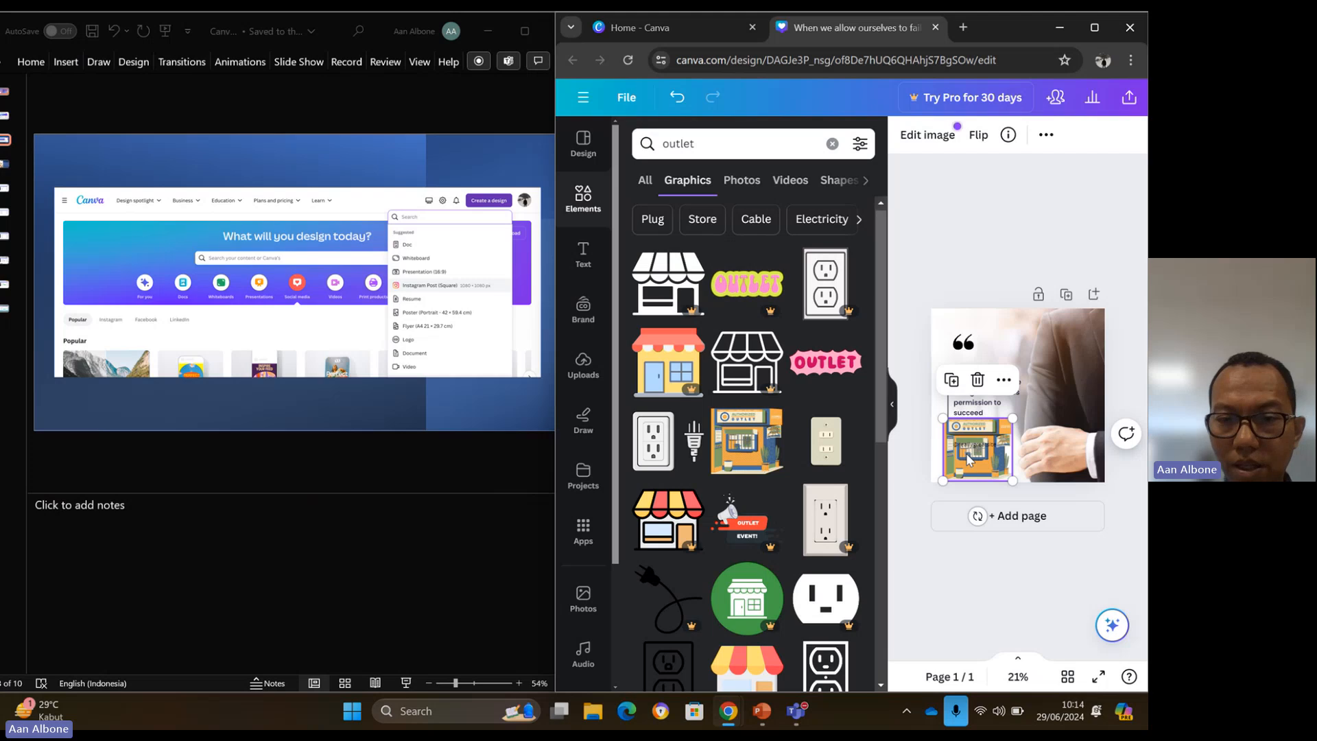
{"action": "key", "text": "Delete"}
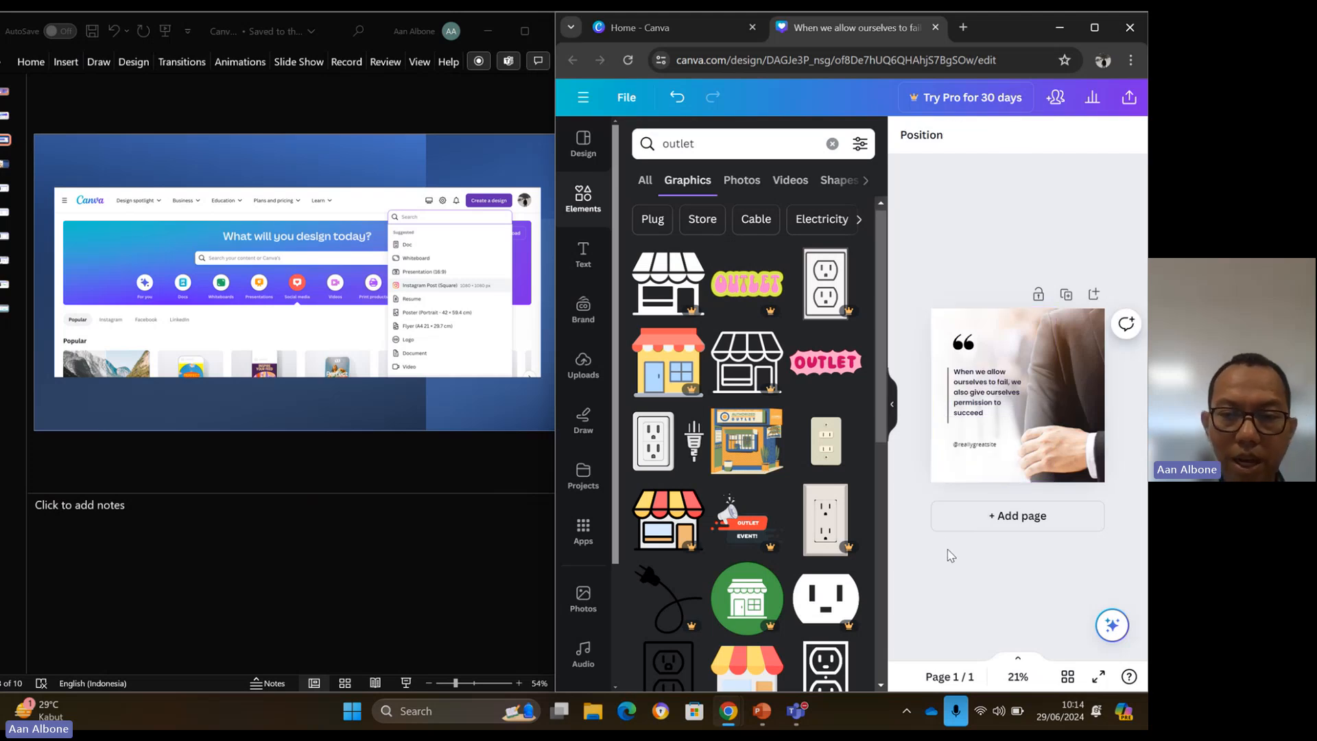
Add the blue and pink plug graphic to the post and look through the remaining outlet graphics.
{"action": "scroll", "coordinate": [775, 508], "scroll_direction": "down", "scroll_amount": 3}
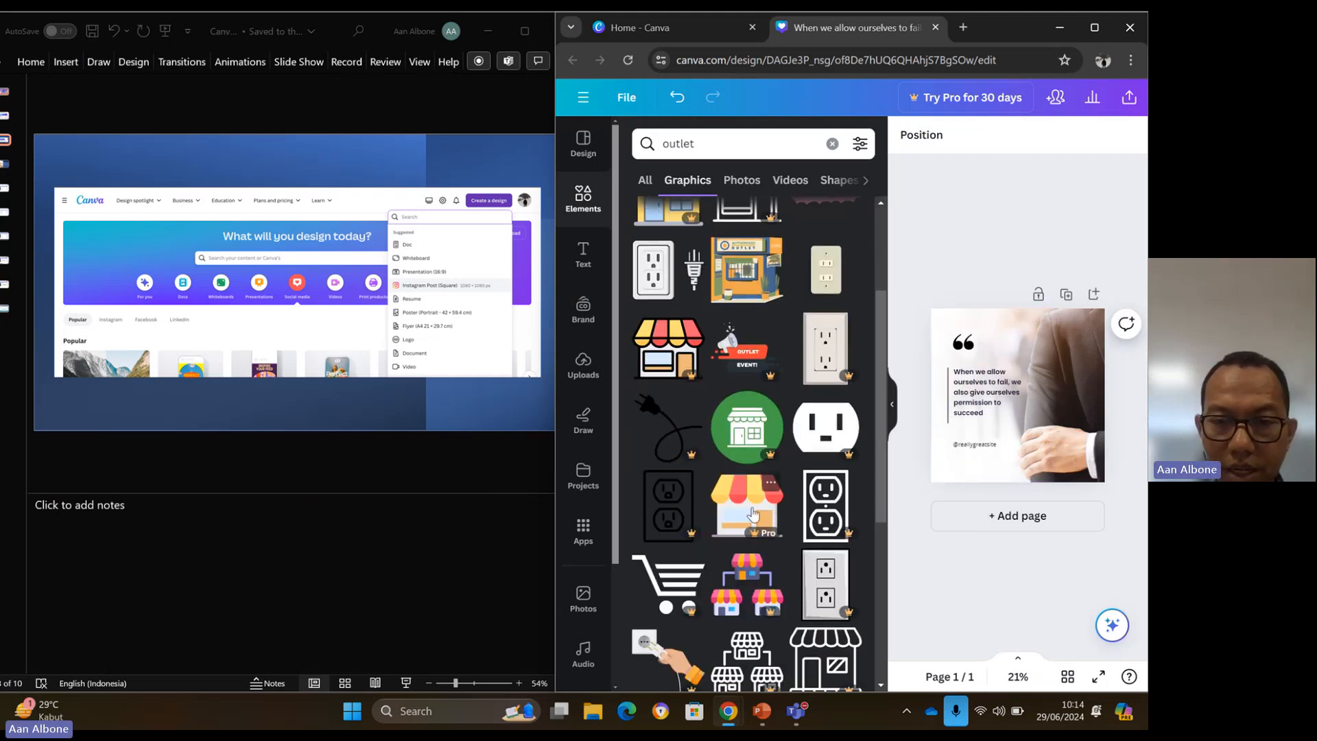
{"action": "scroll", "coordinate": [758, 519], "scroll_direction": "down", "scroll_amount": 2}
{"action": "right_click", "coordinate": [758, 511]}
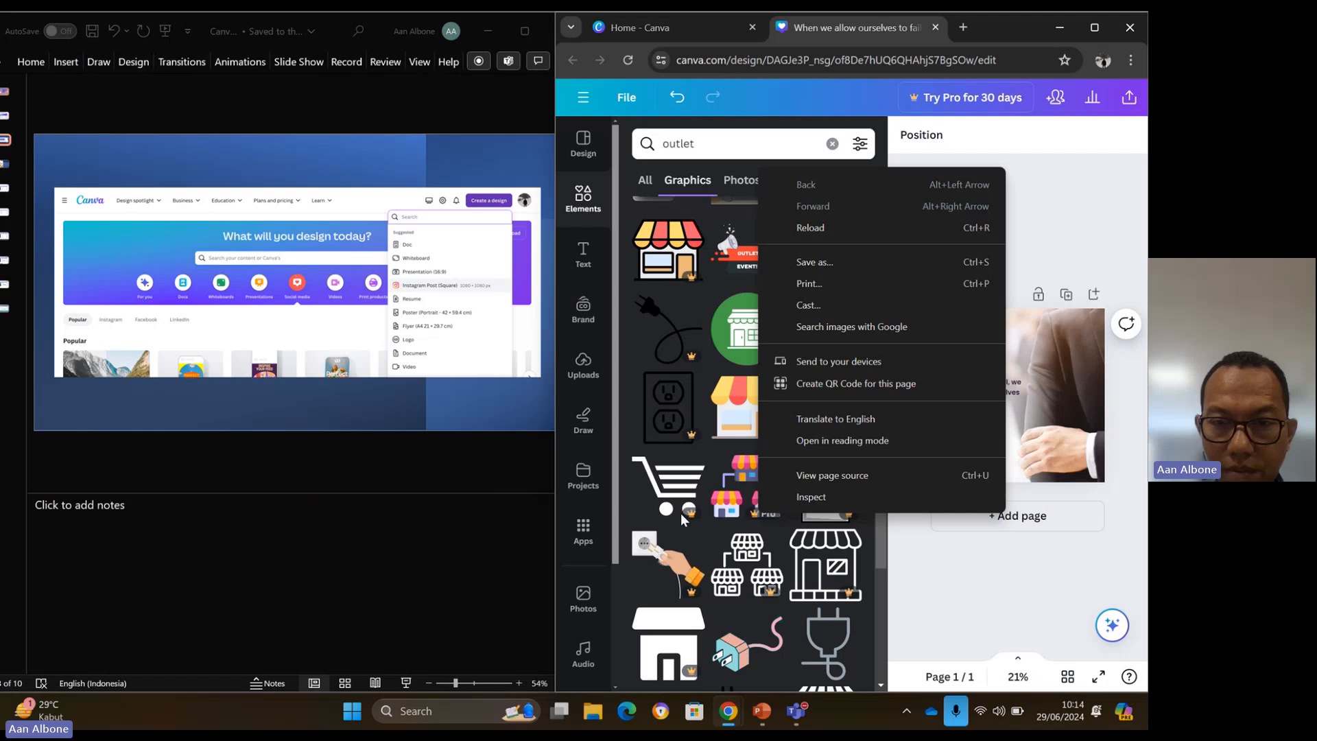
{"action": "left_click", "coordinate": [744, 623]}
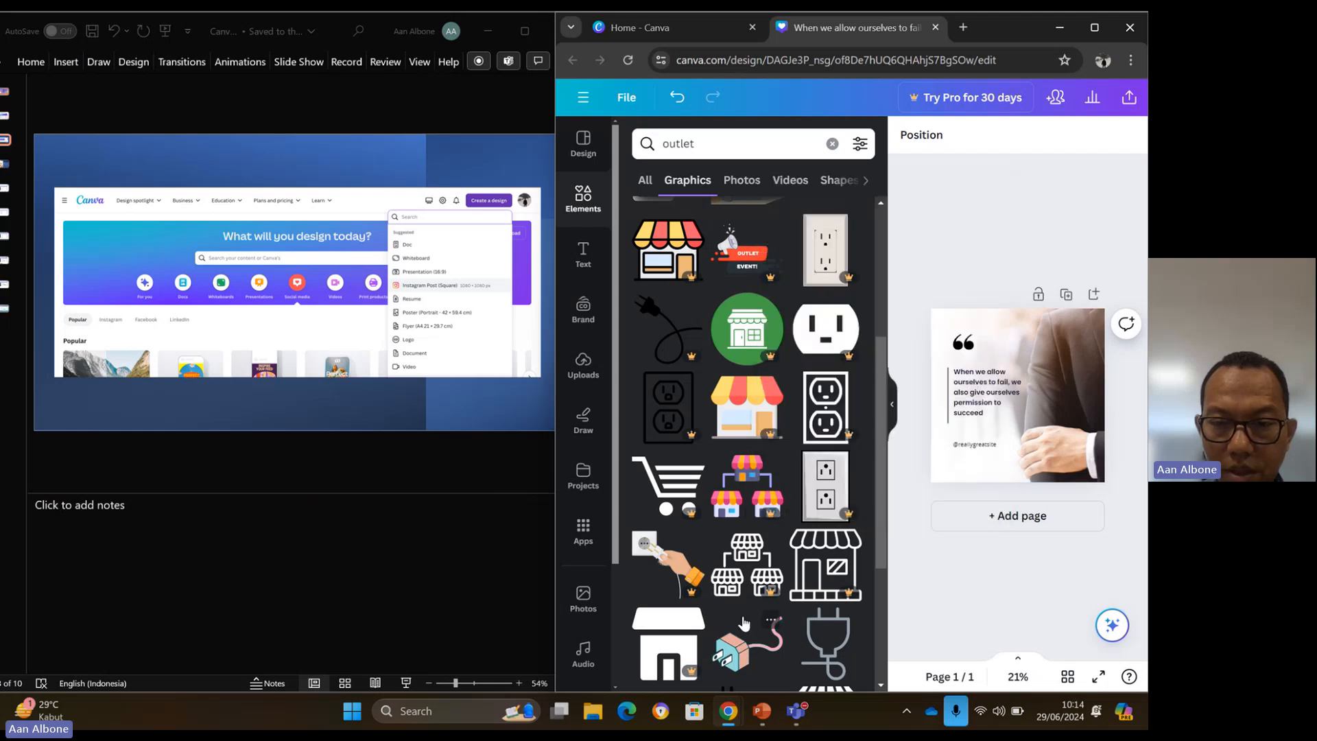
{"action": "left_click", "coordinate": [744, 622]}
{"action": "scroll", "coordinate": [749, 603], "scroll_direction": "down", "scroll_amount": 5}
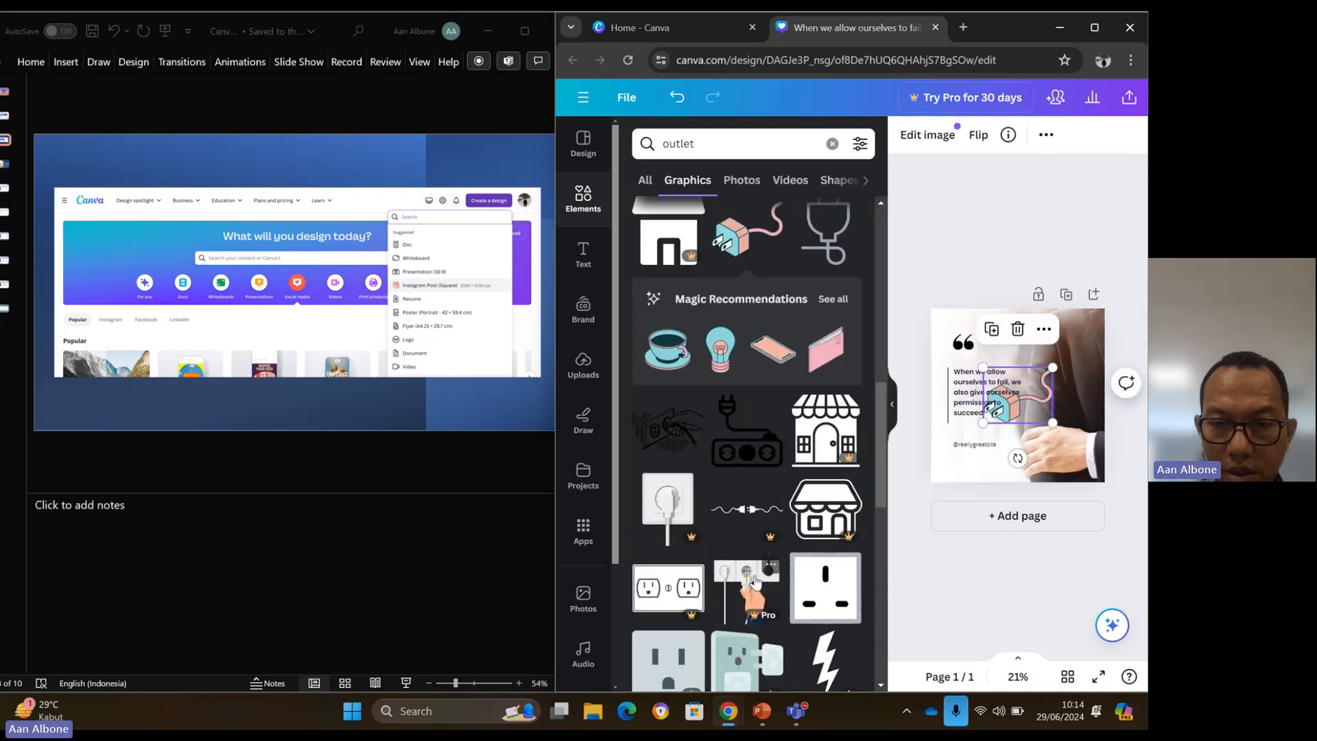
{"action": "scroll", "coordinate": [754, 581], "scroll_direction": "down", "scroll_amount": 5}
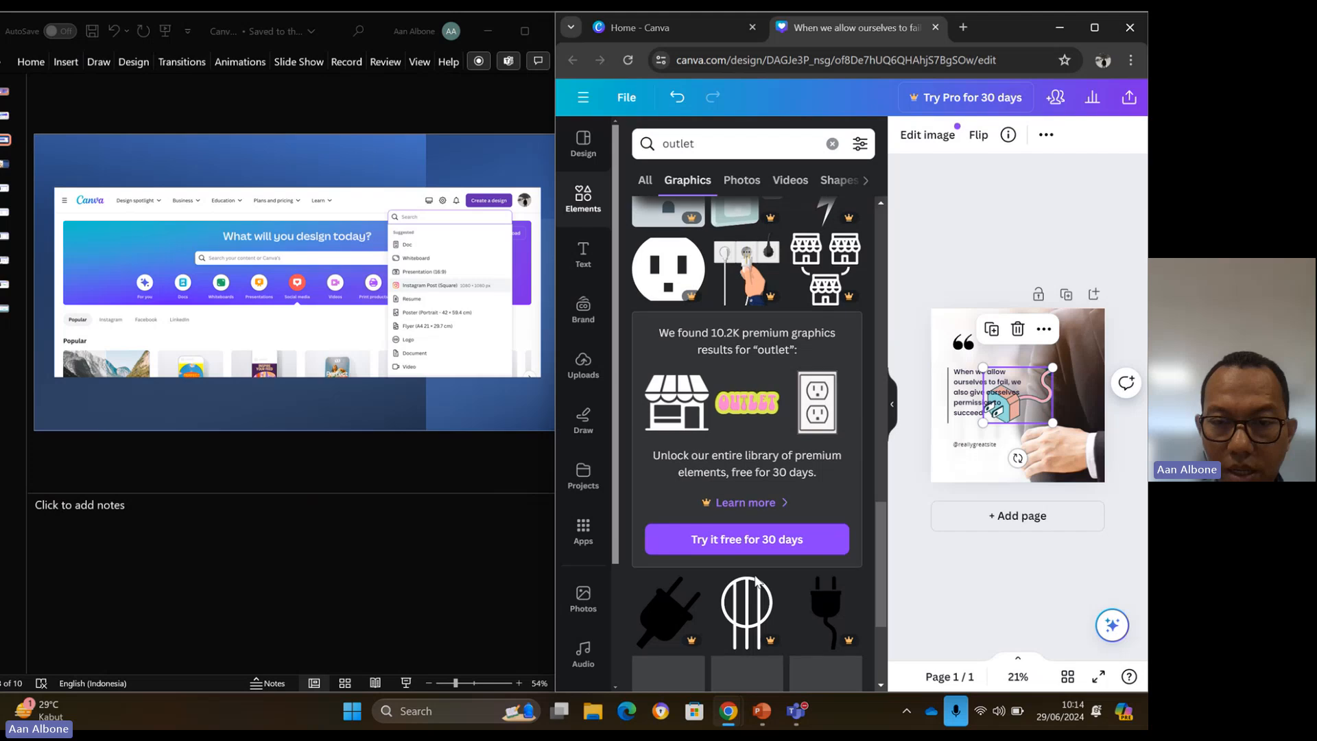
{"action": "scroll", "coordinate": [755, 576], "scroll_direction": "up", "scroll_amount": 10}
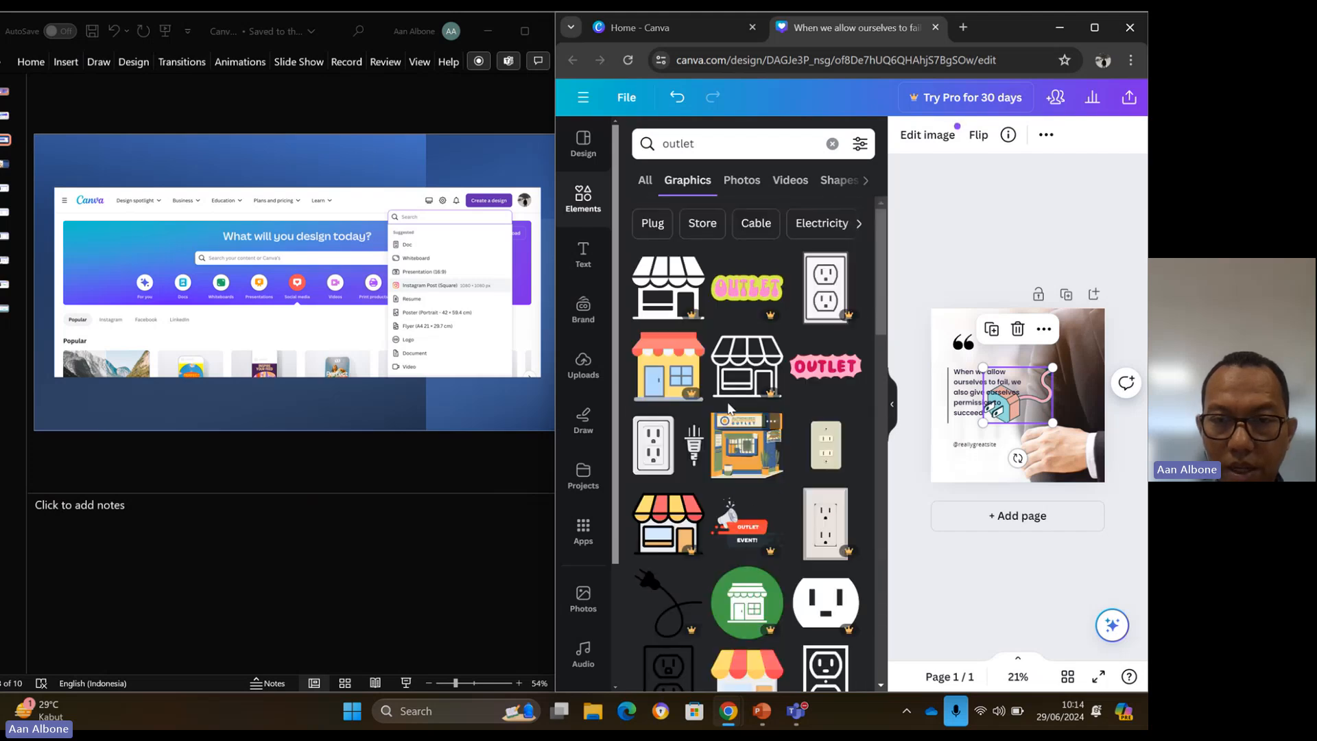
Try the yellow shop graphic with the red awning over the quote, then remove it and the plug graphic from the post.
{"action": "left_click_drag", "start_coordinate": [679, 374], "coordinate": [992, 435]}
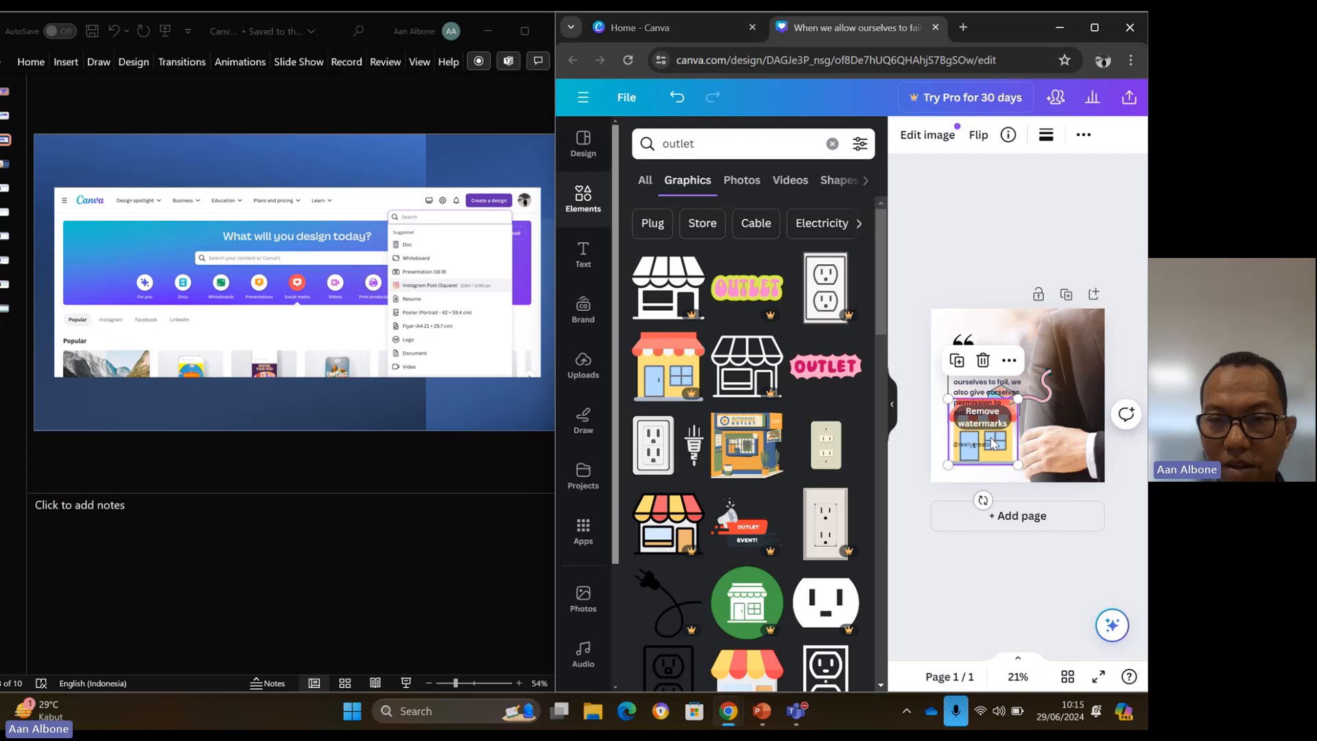
{"action": "key", "text": "Delete"}
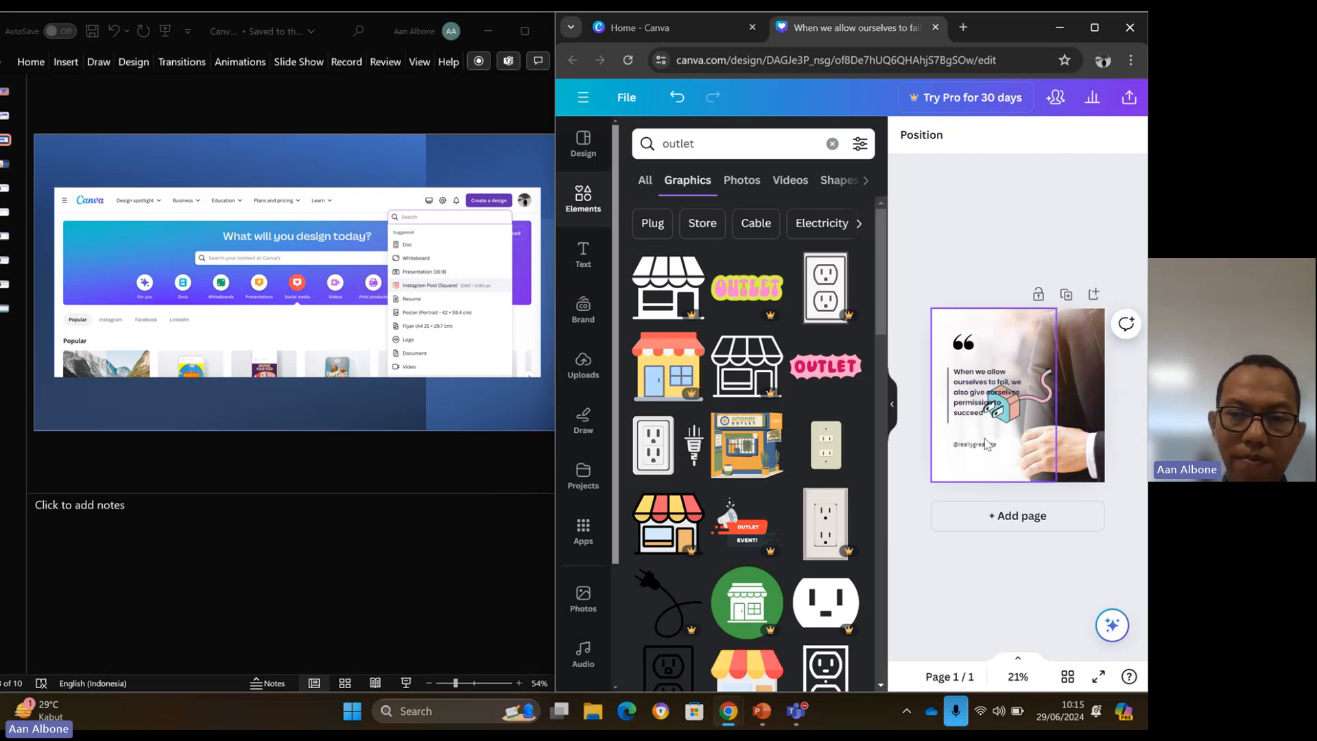
{"action": "left_click", "coordinate": [1041, 397]}
{"action": "key", "text": "Delete"}
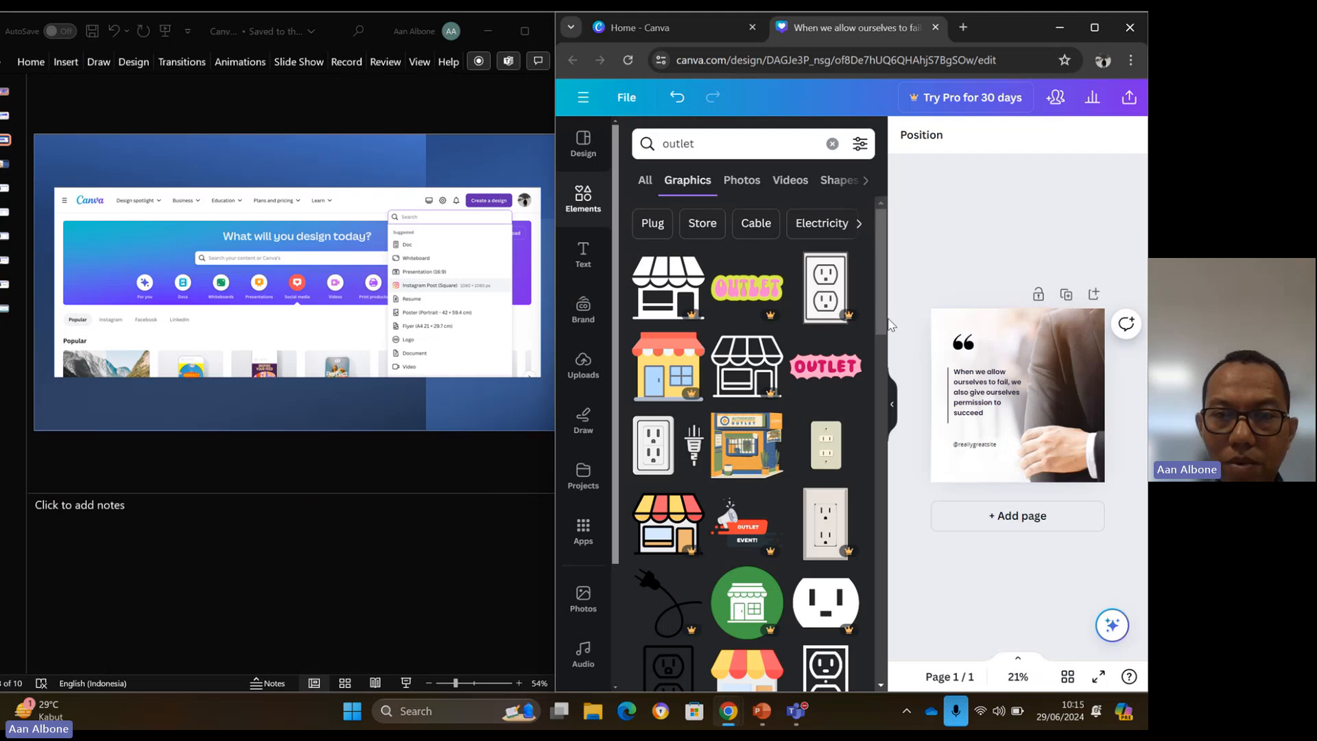
Look through all outlet element results, the text options and the template designs related to the business quote.
{"action": "left_click", "coordinate": [651, 186]}
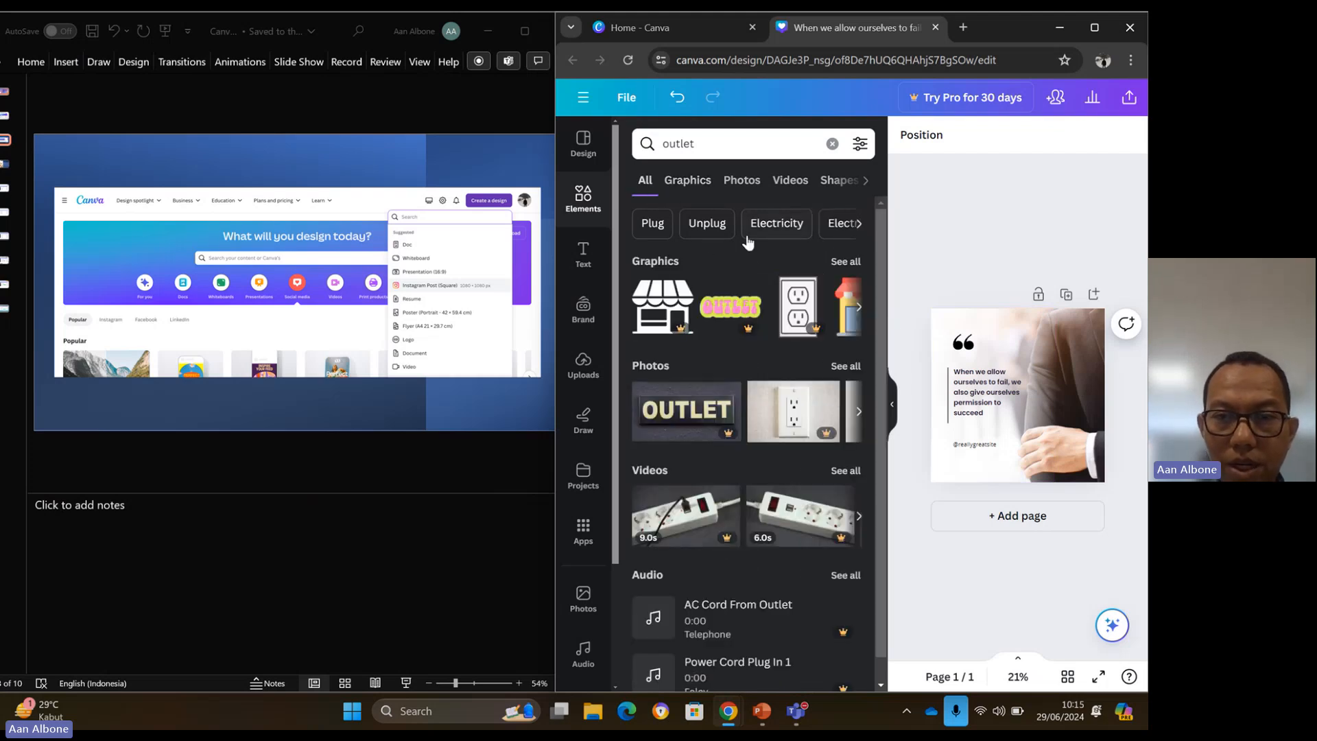
{"action": "left_click", "coordinate": [583, 255]}
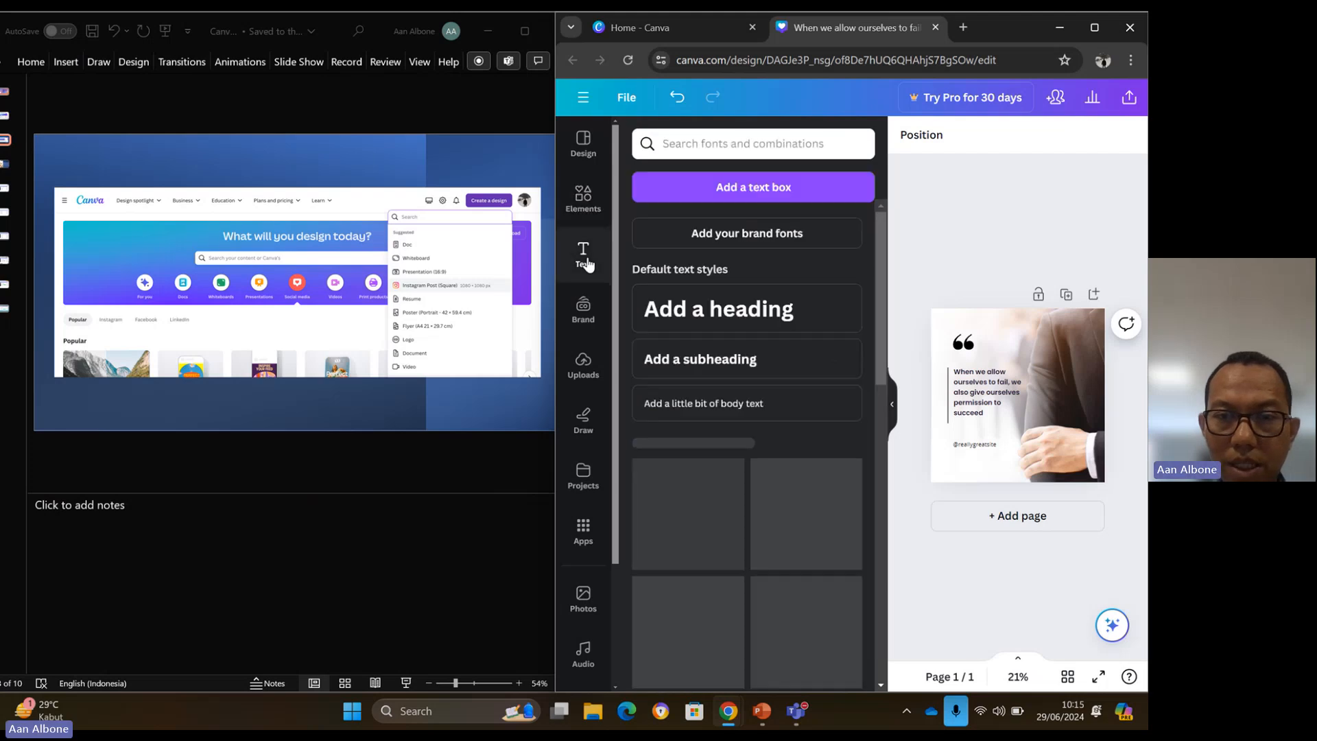
{"action": "left_click", "coordinate": [582, 199]}
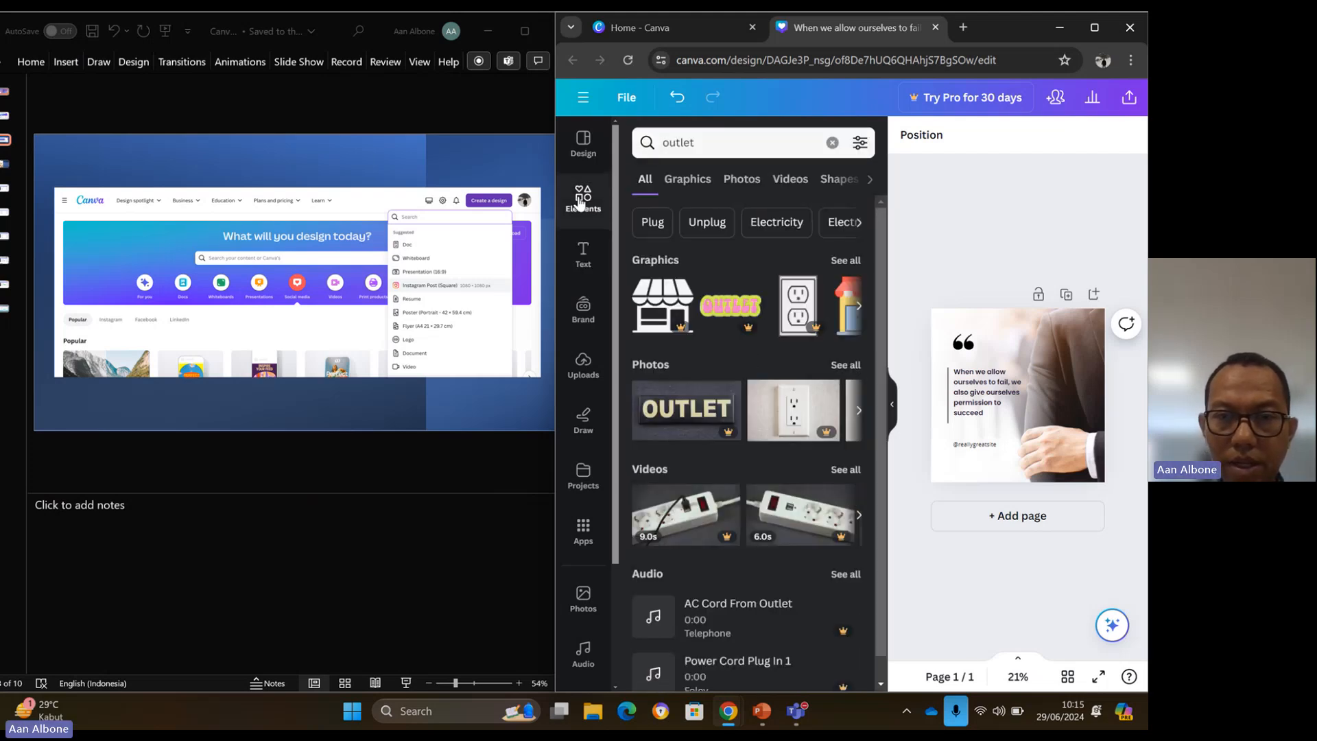
{"action": "left_click", "coordinate": [582, 144]}
{"action": "scroll", "coordinate": [747, 466], "scroll_direction": "down", "scroll_amount": 5}
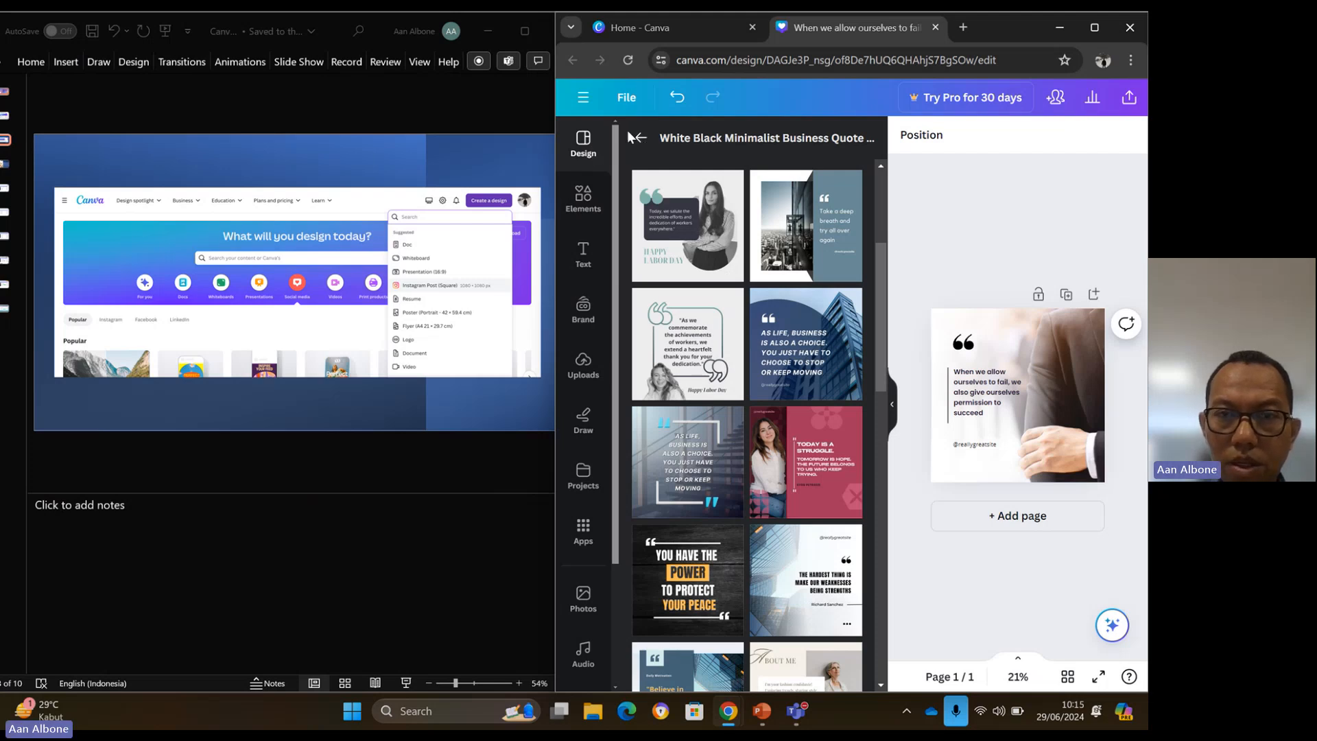
Undo the most recent changes to the plug graphic on the quote post.
{"action": "left_click", "coordinate": [673, 100]}
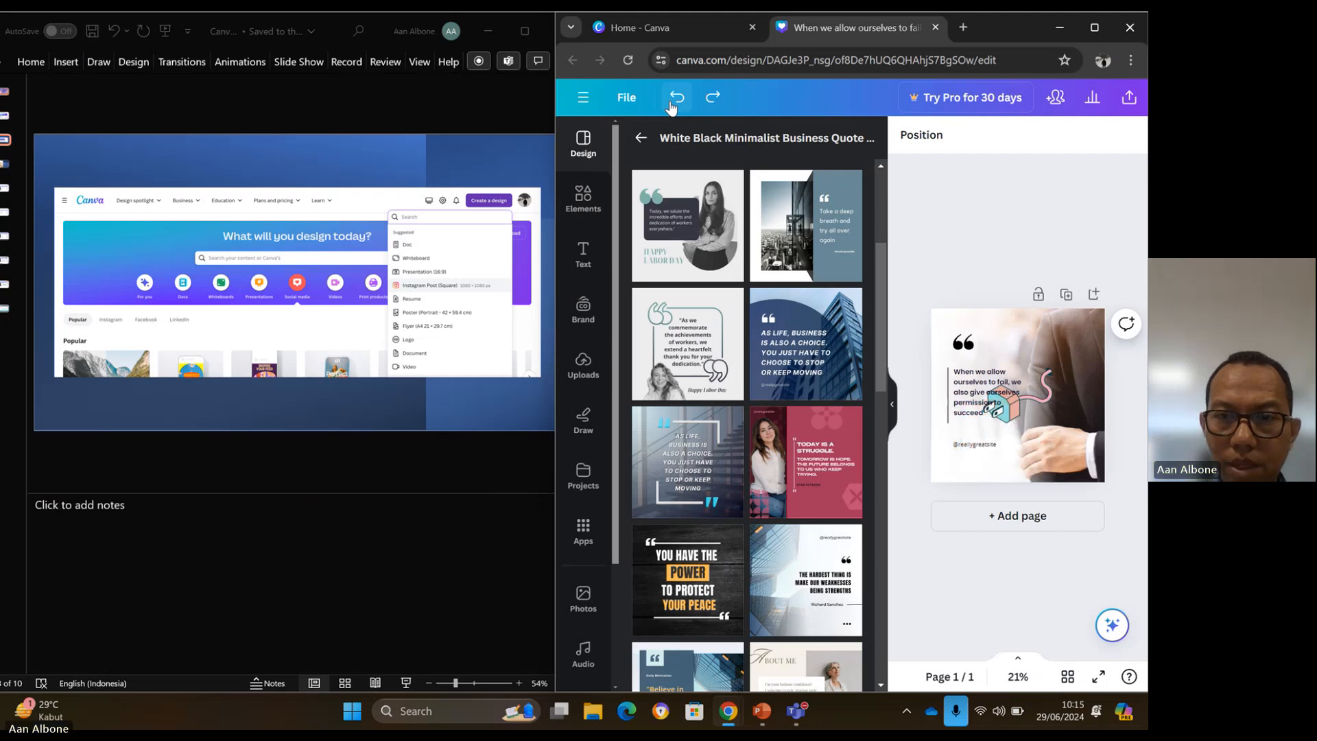
{"action": "left_click", "coordinate": [673, 100]}
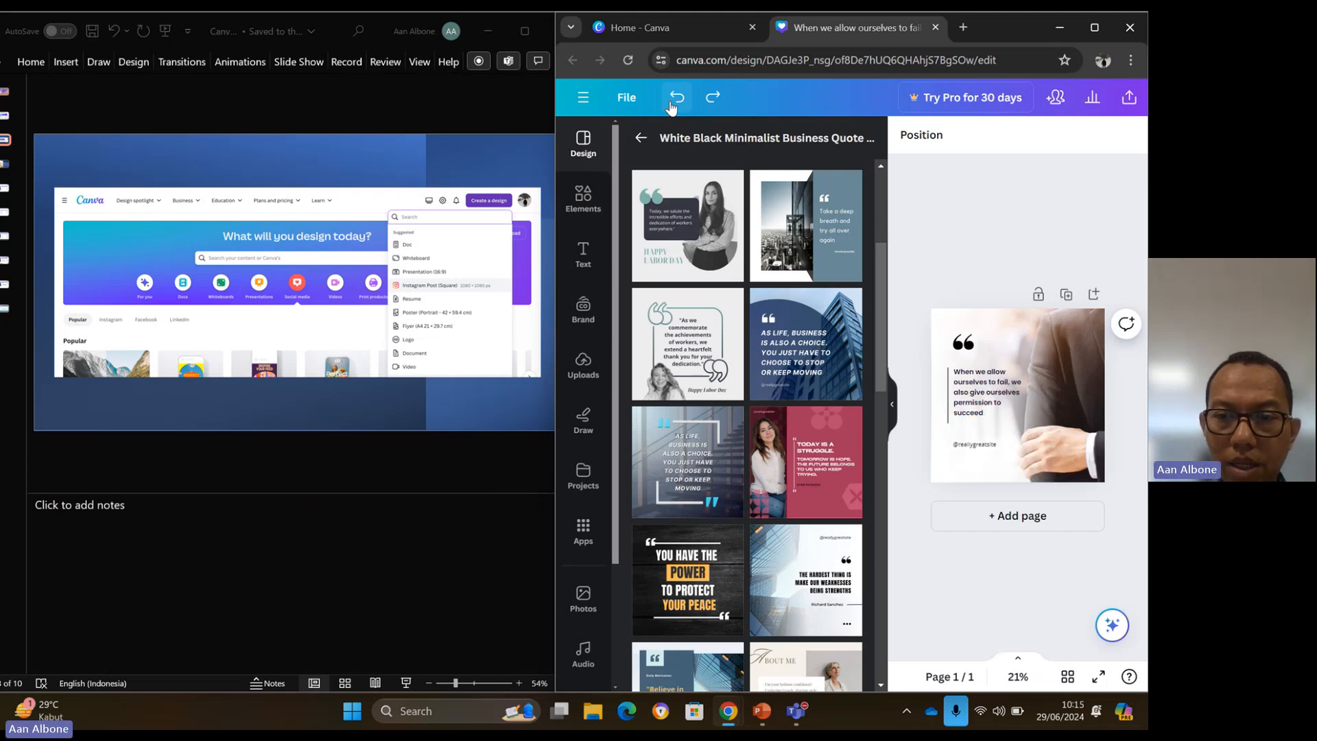
{"action": "left_click", "coordinate": [674, 103]}
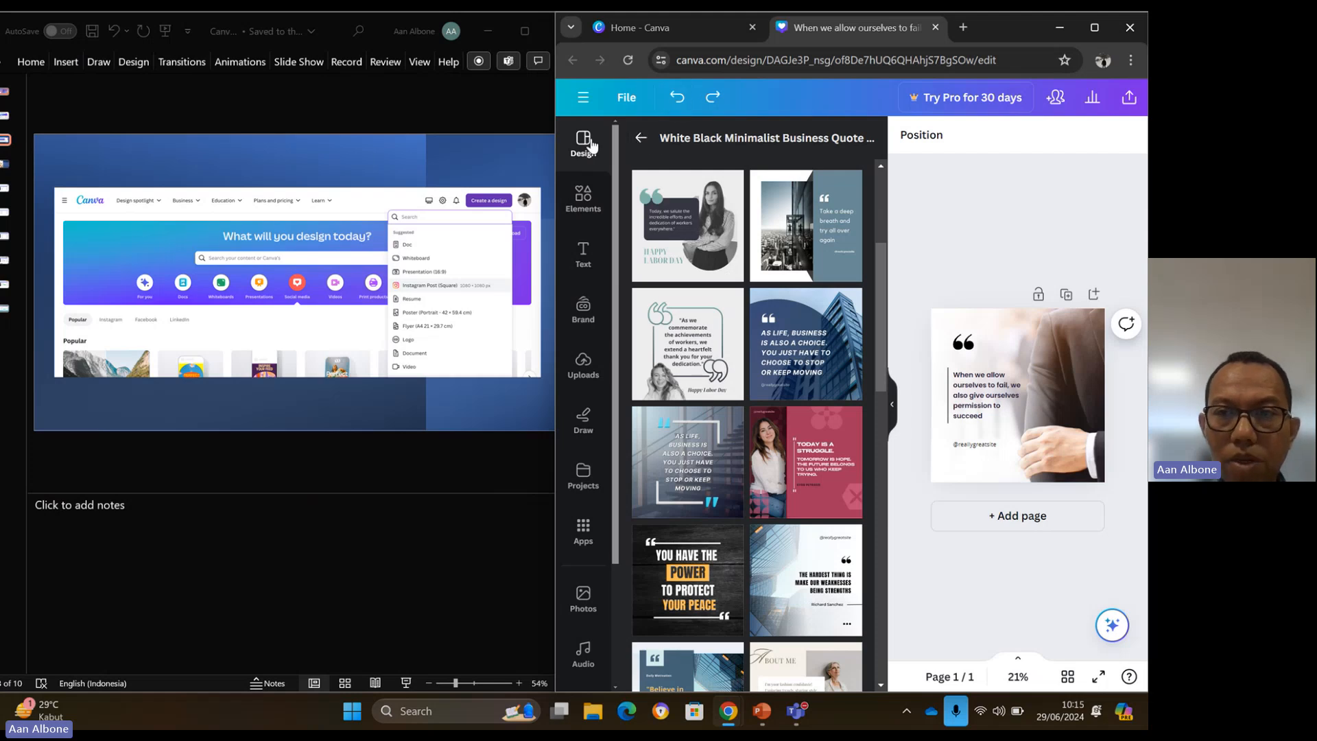
Create a new blank Instagram Post (Square) from the Canva home page and enlarge its canvas view.
{"action": "left_click", "coordinate": [661, 40]}
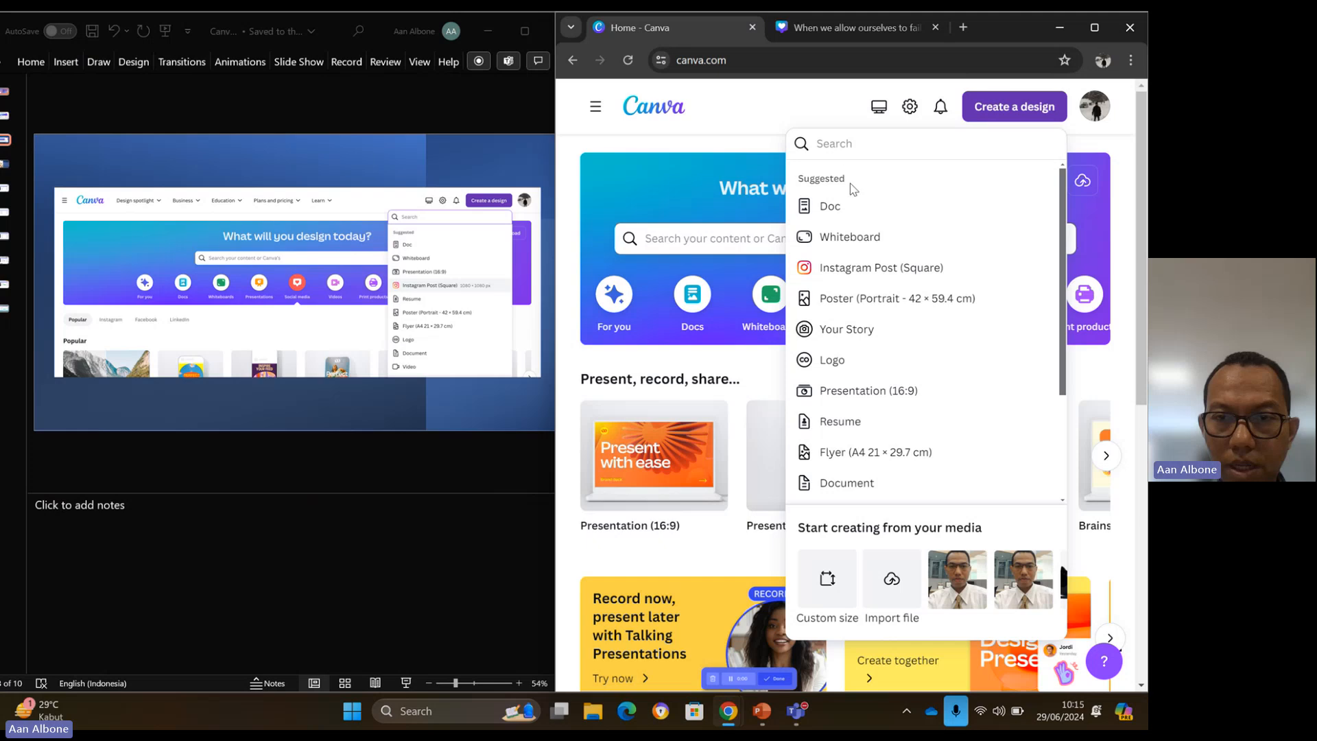
{"action": "left_click", "coordinate": [879, 267]}
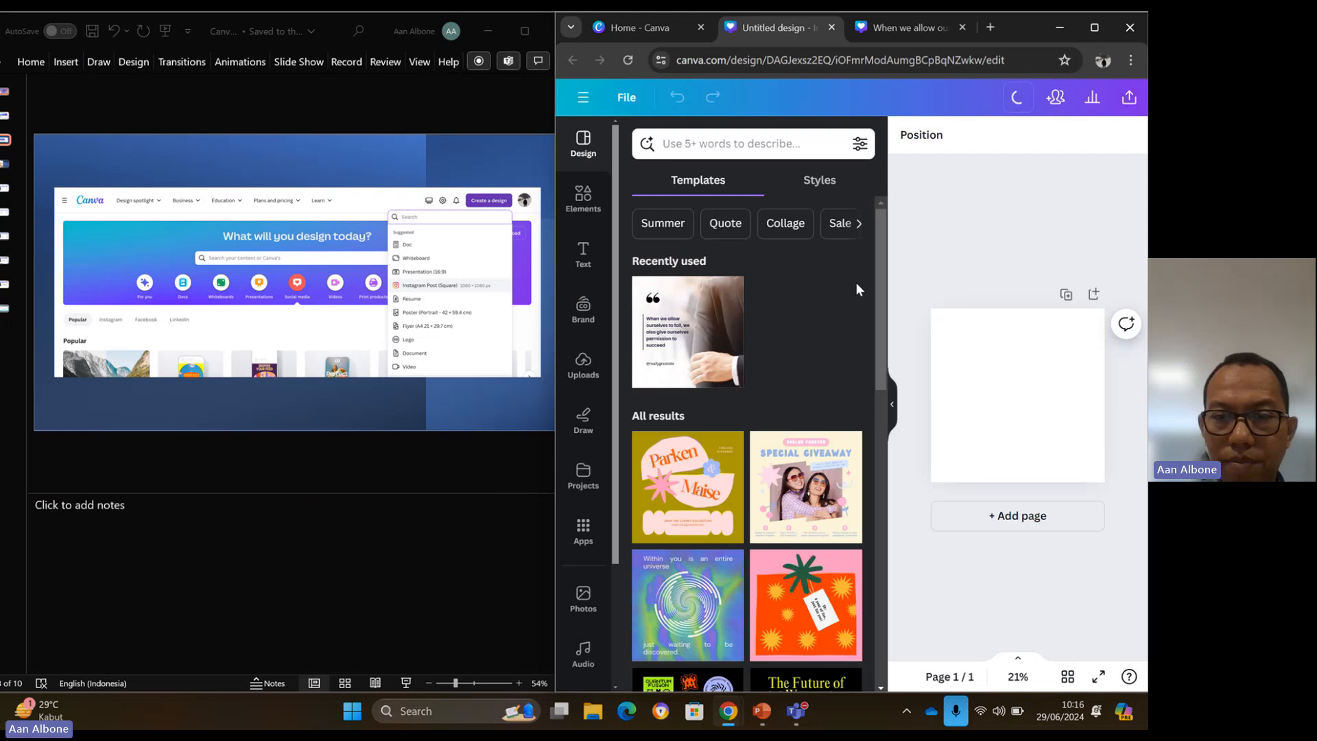
{"action": "left_click", "coordinate": [892, 412]}
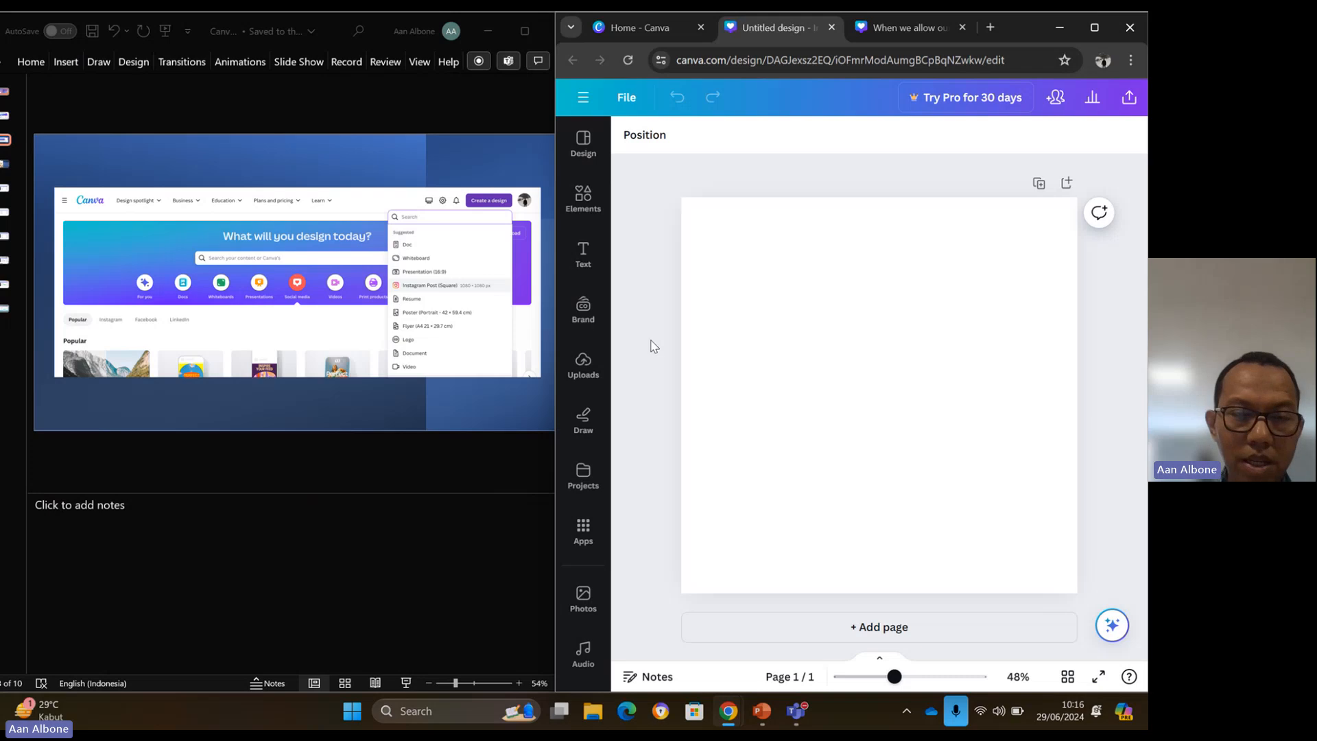
Switch to PowerPoint, show the slide with the "Ayo! Bantu UMKM" poster, and return to the blank post in Canva.
{"action": "left_click", "coordinate": [356, 469]}
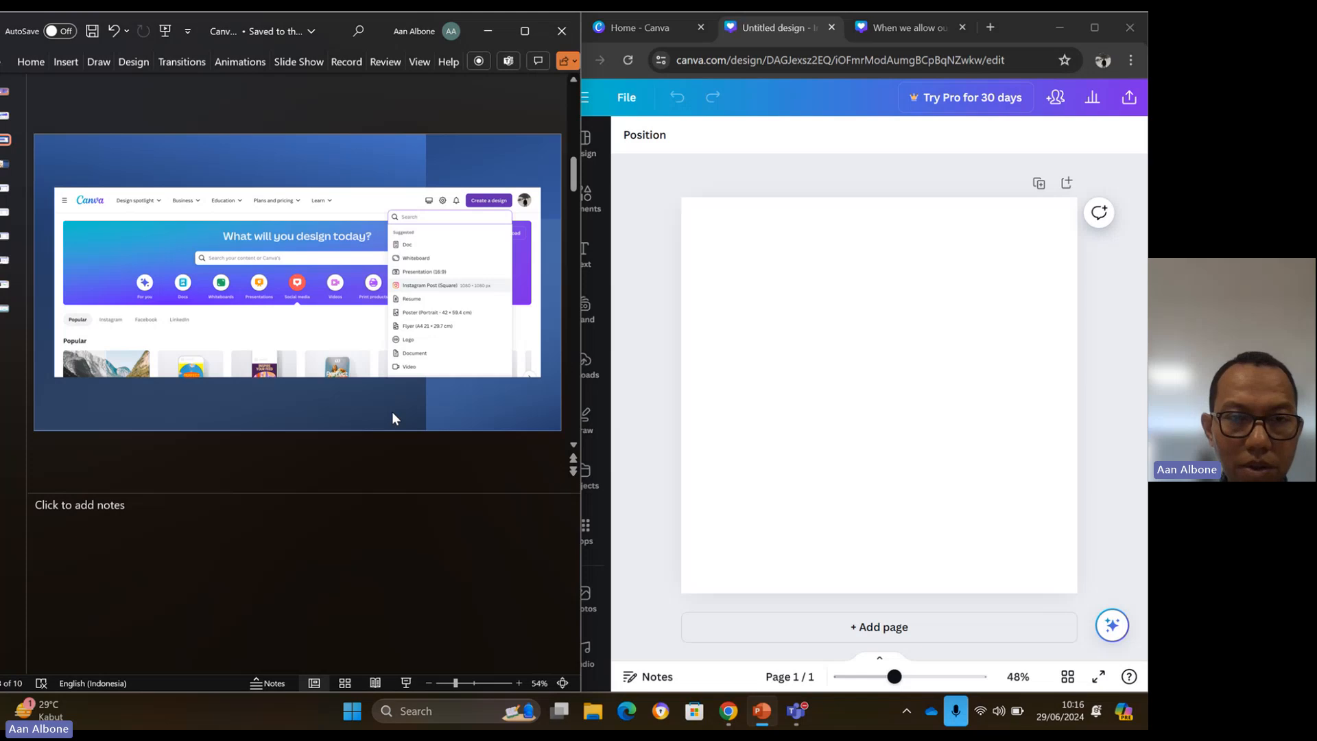
{"action": "scroll", "coordinate": [392, 417], "scroll_direction": "down", "scroll_amount": 1}
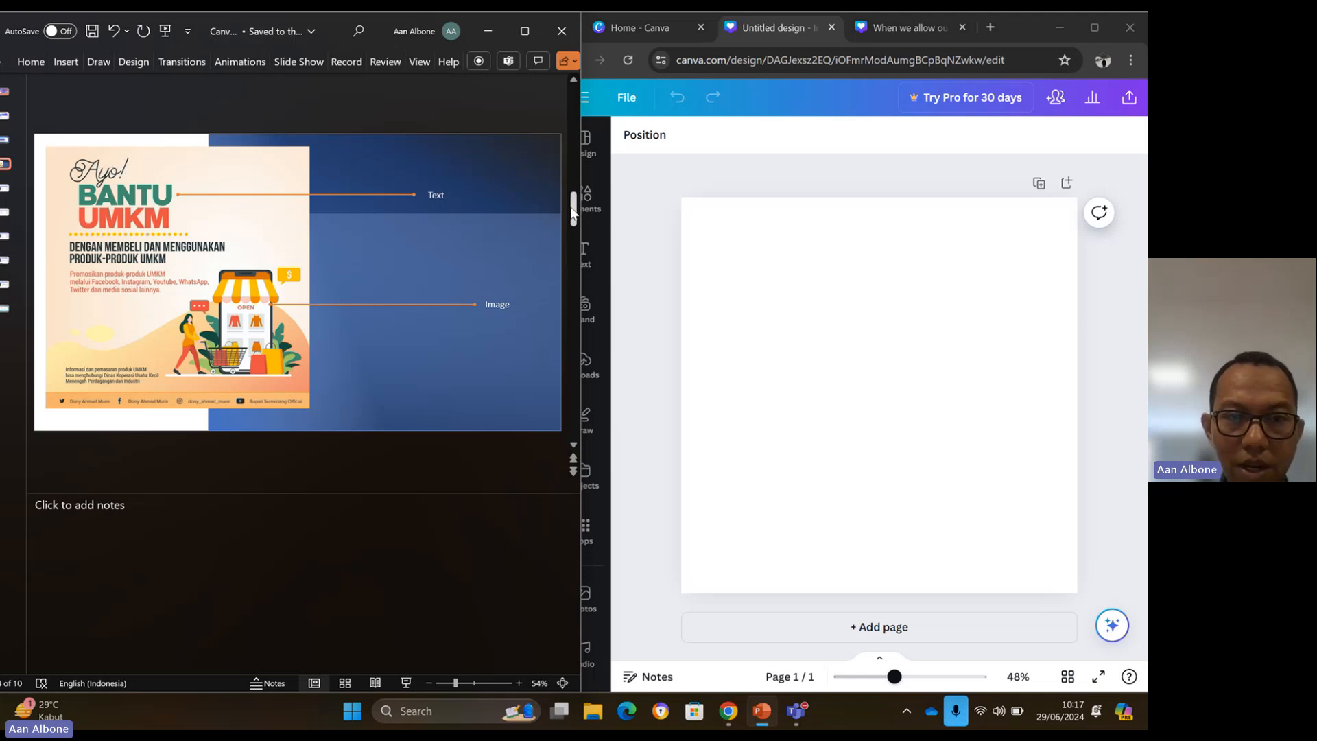
{"action": "left_click", "coordinate": [663, 242]}
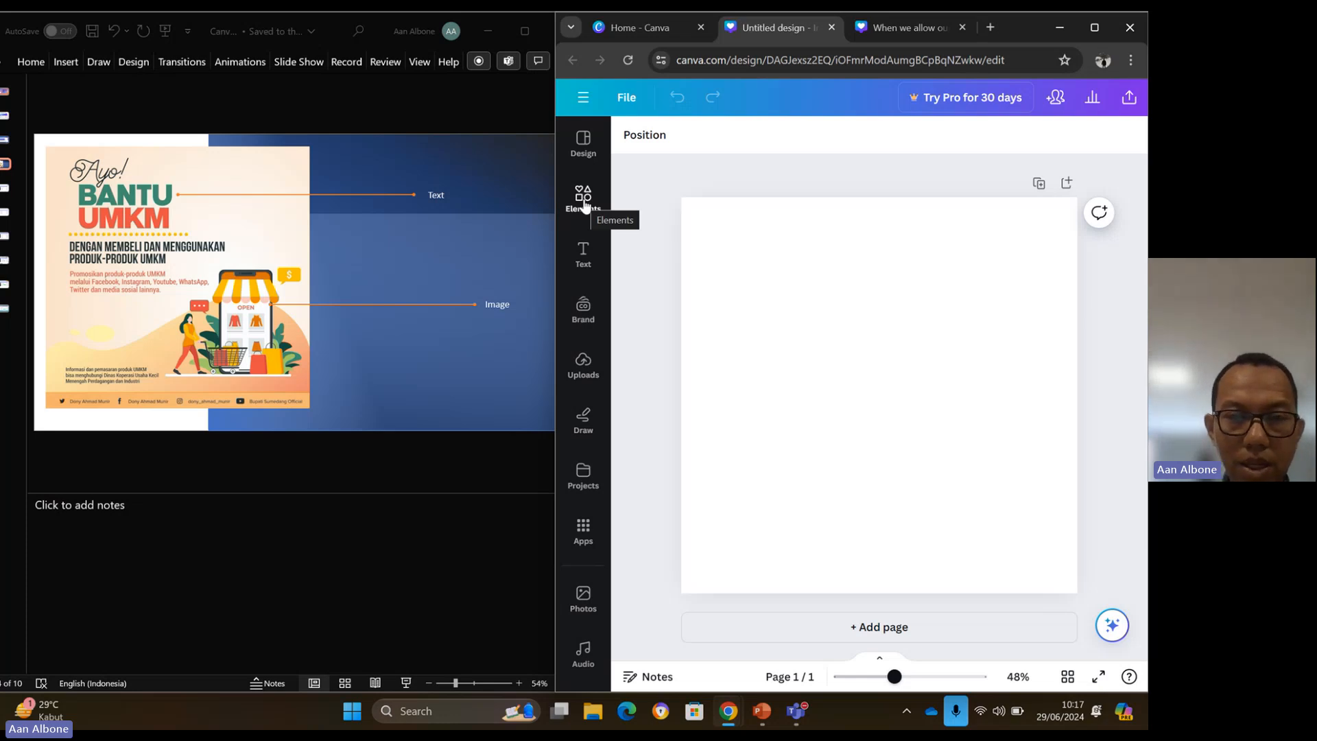
Add a text box to the blank post and move it to the upper left part of the page.
{"action": "left_click", "coordinate": [583, 259]}
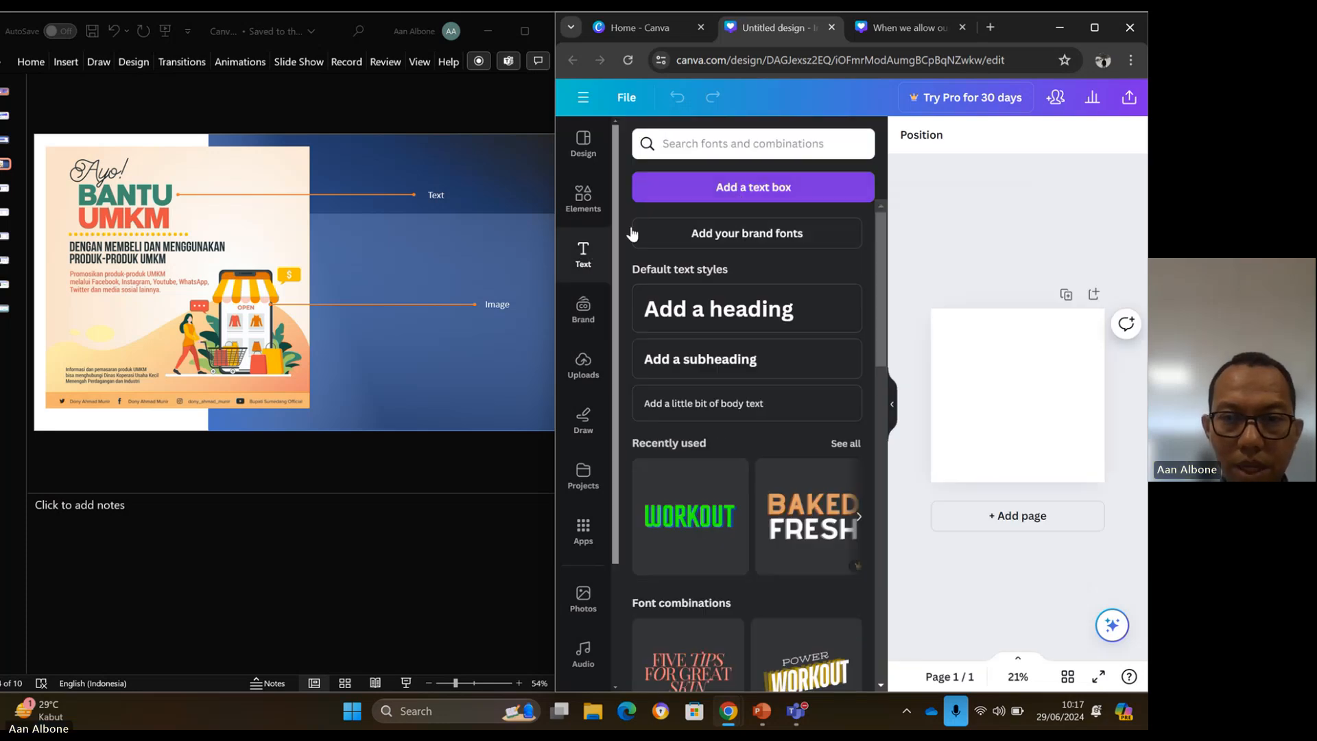
{"action": "left_click", "coordinate": [732, 195]}
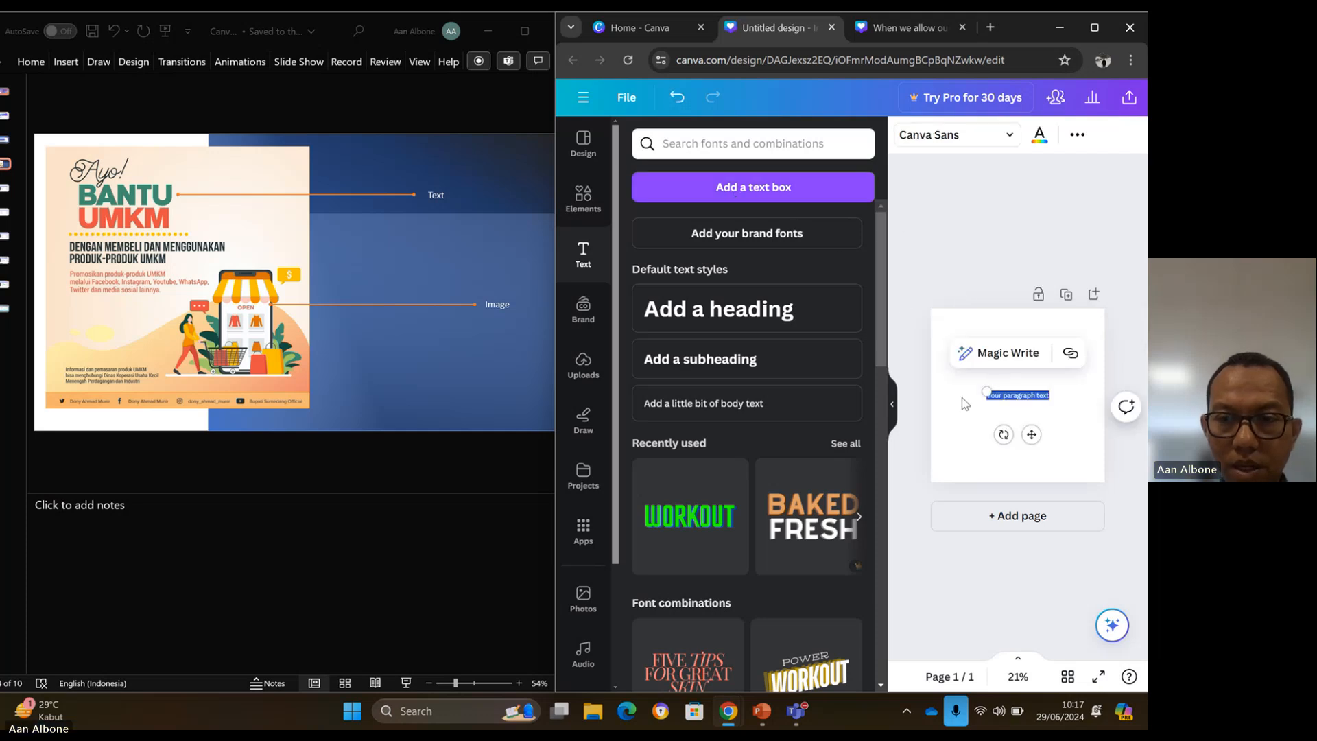
{"action": "left_click", "coordinate": [891, 404]}
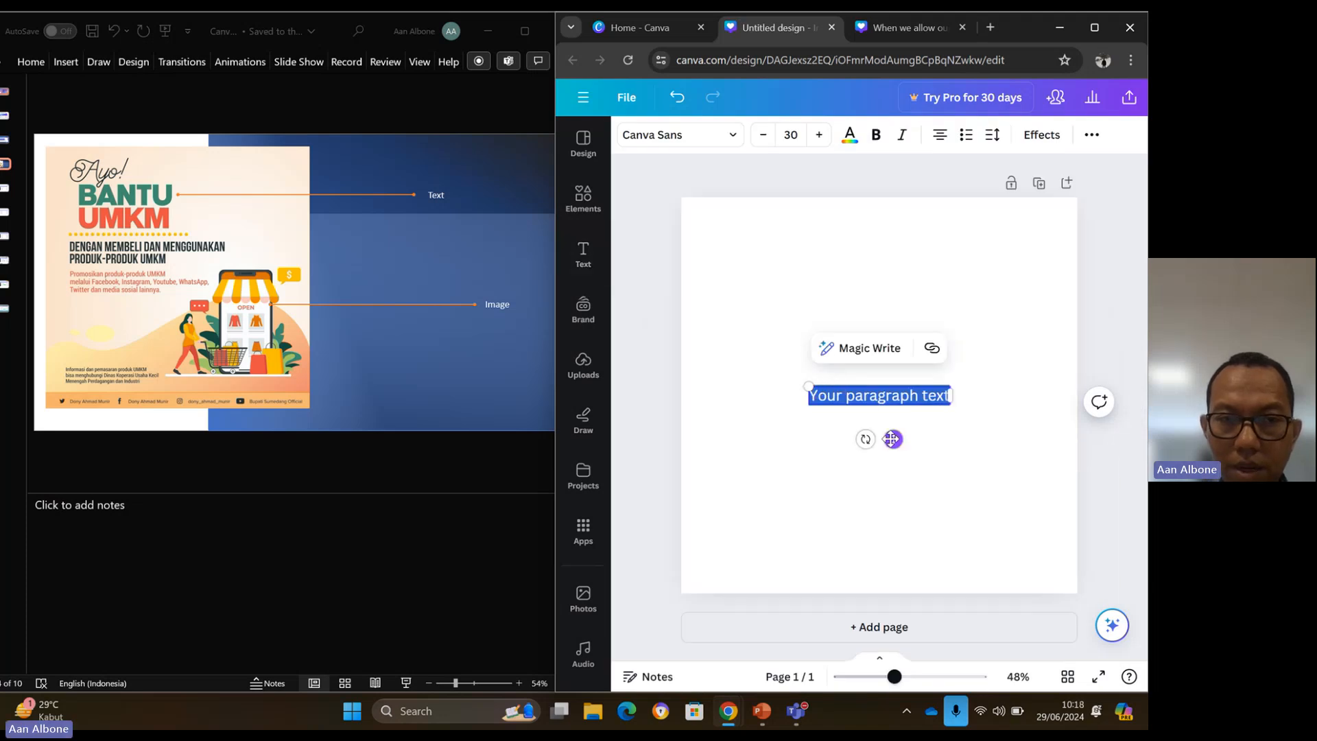
{"action": "left_click_drag", "start_coordinate": [893, 439], "coordinate": [795, 281]}
Replace the text box's placeholder text with "Ayo !!".
{"action": "left_click", "coordinate": [759, 243]}
{"action": "double_click", "coordinate": [759, 238]}
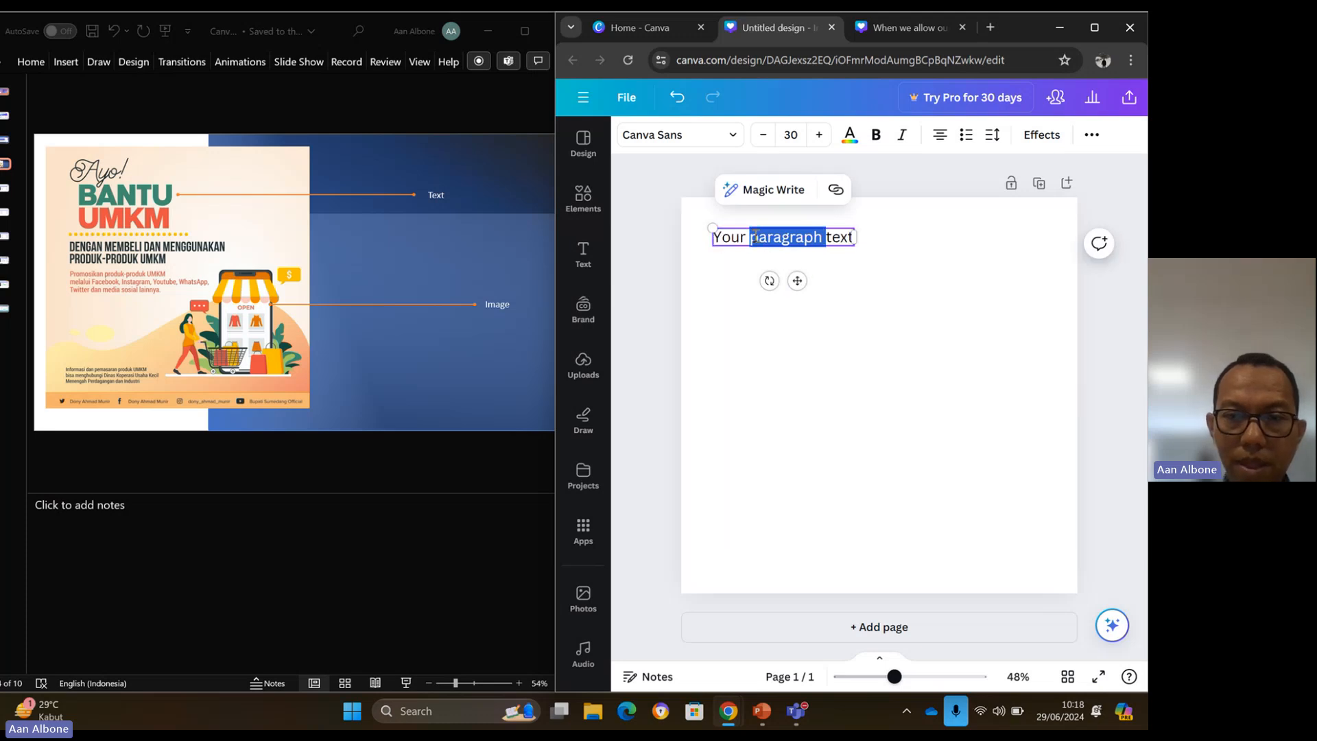
{"action": "left_click", "coordinate": [735, 237]}
{"action": "triple_click", "coordinate": [734, 237]}
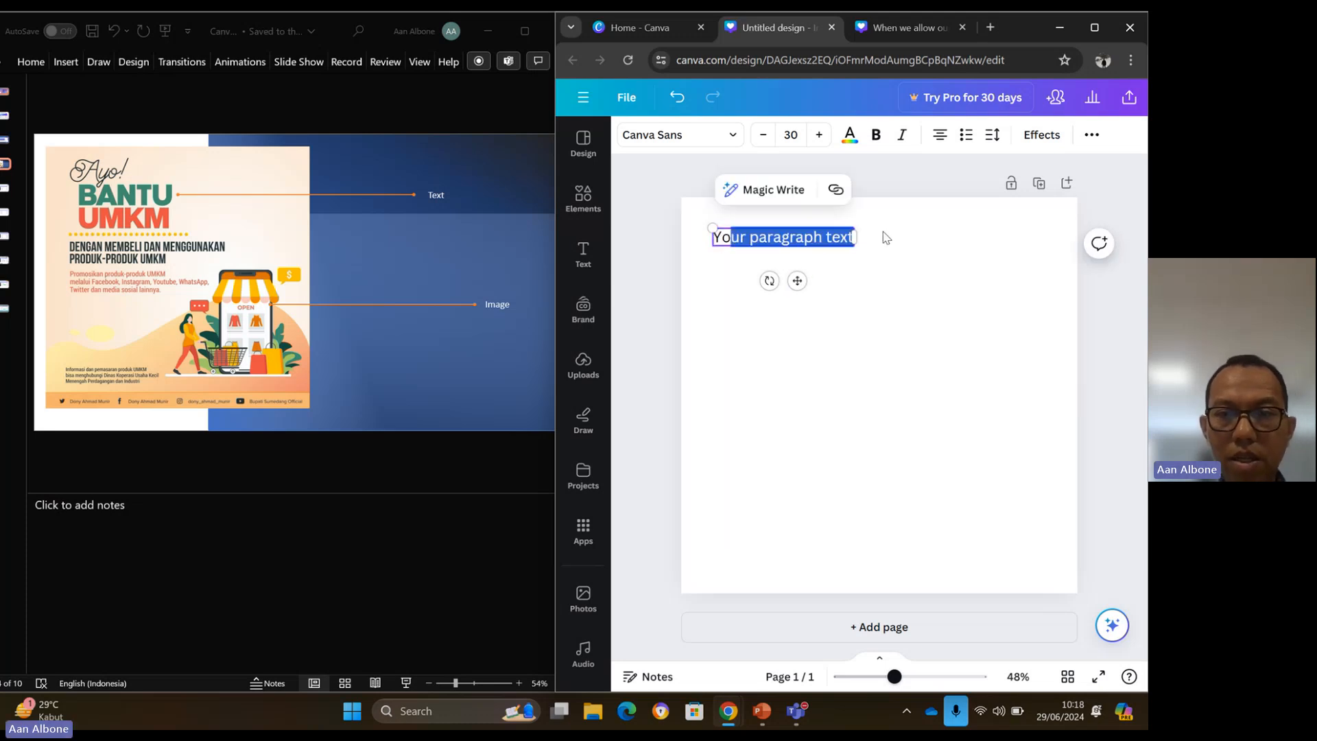
{"action": "key", "text": "BackSpace"}
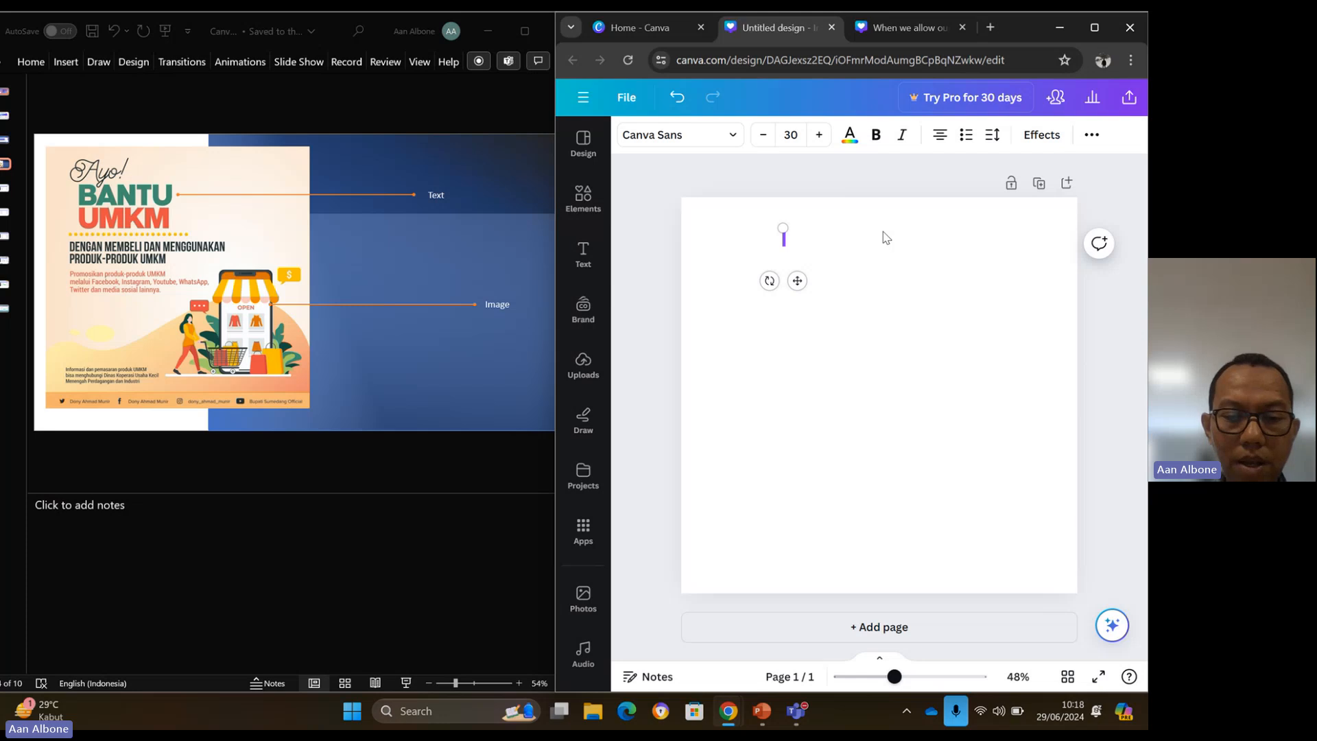
{"action": "type", "text": "Ayo"}
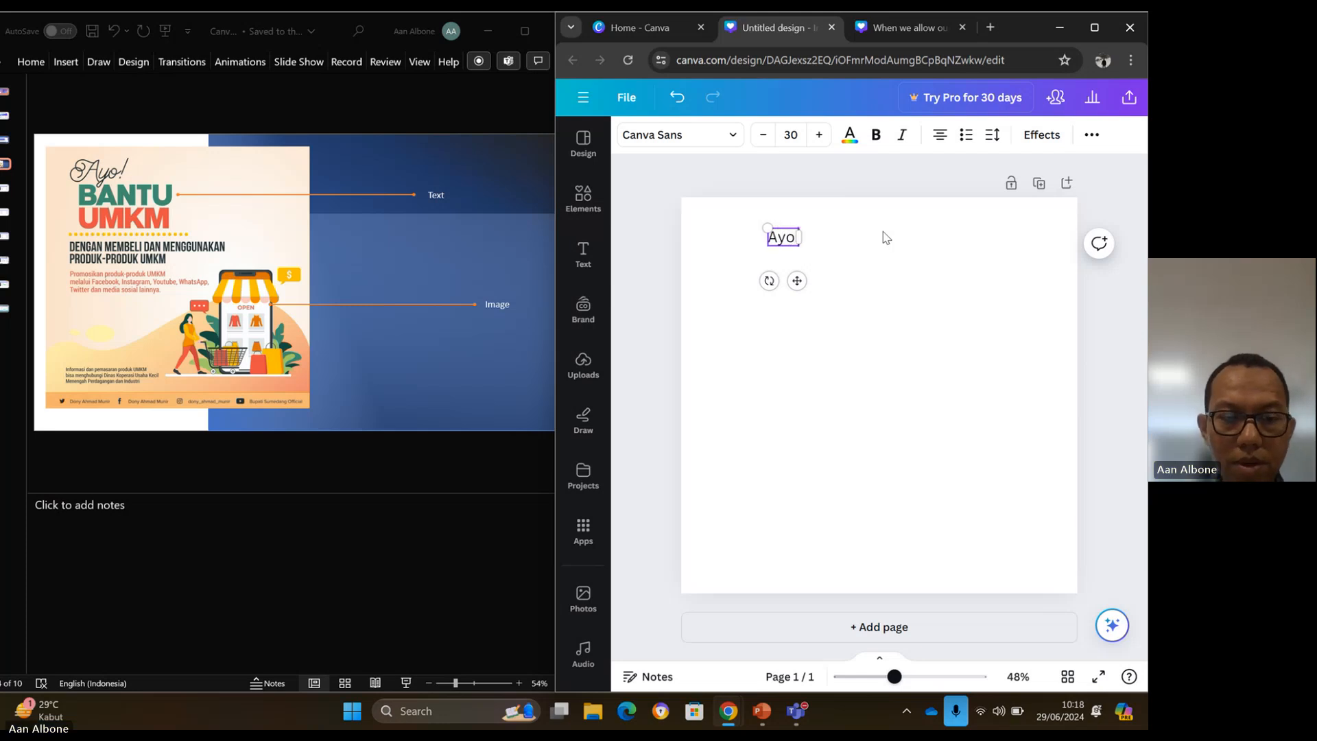
{"action": "type", "text": " !!"}
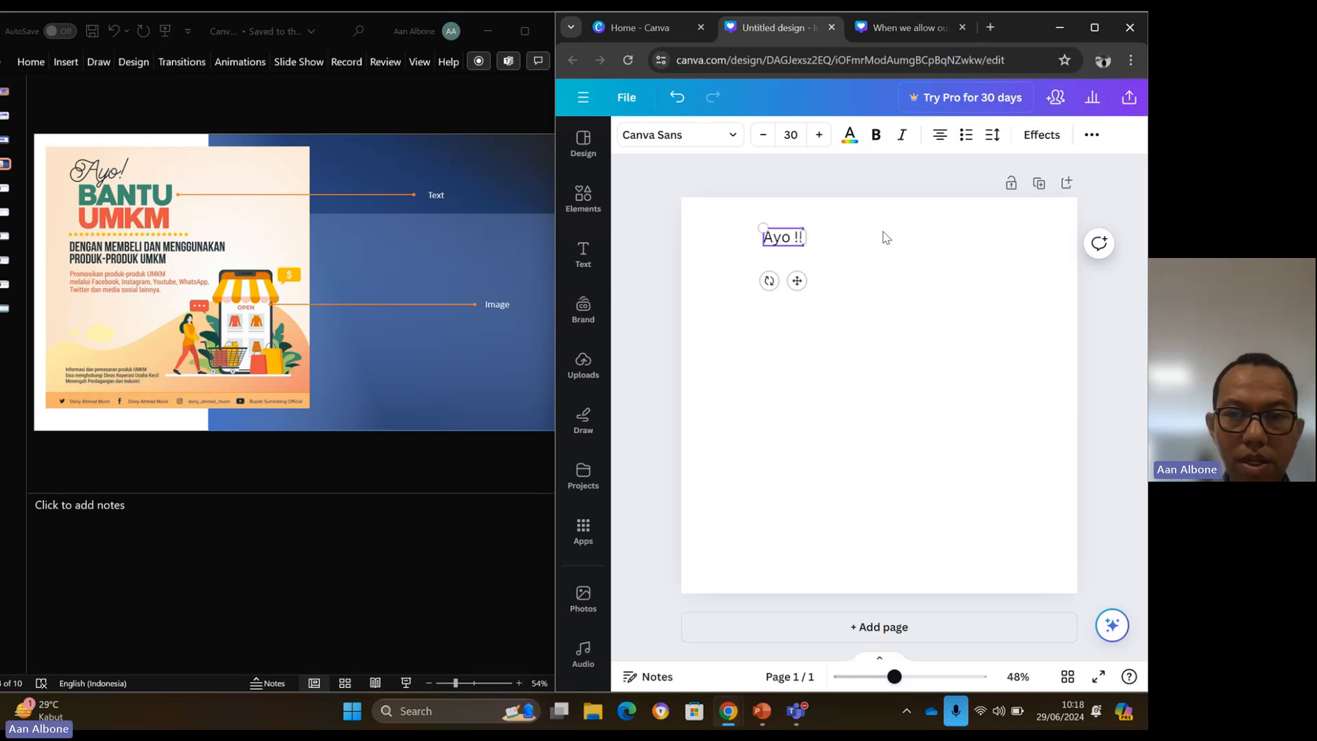
Move the "Ayo !!" text closer to the page's upper-left corner.
{"action": "left_click", "coordinate": [823, 247]}
{"action": "left_click", "coordinate": [781, 236]}
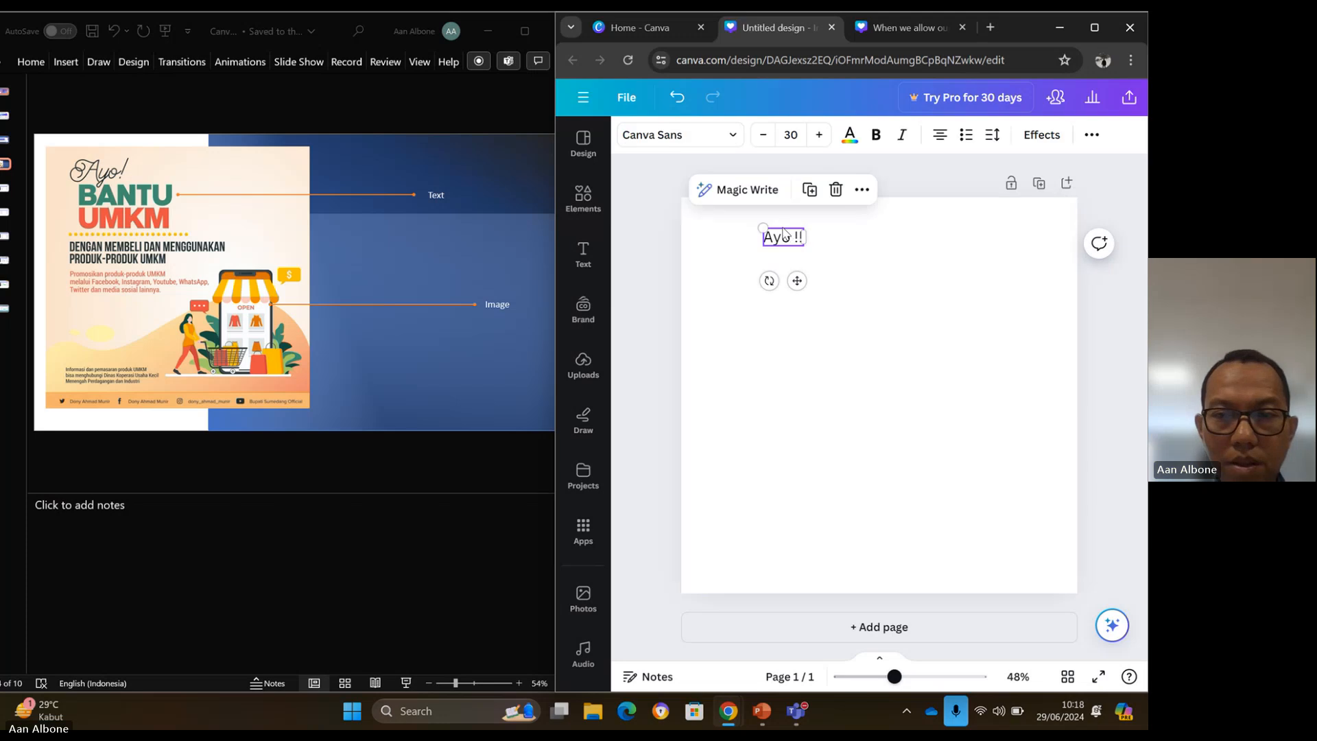
{"action": "left_click_drag", "start_coordinate": [786, 228], "coordinate": [743, 221]}
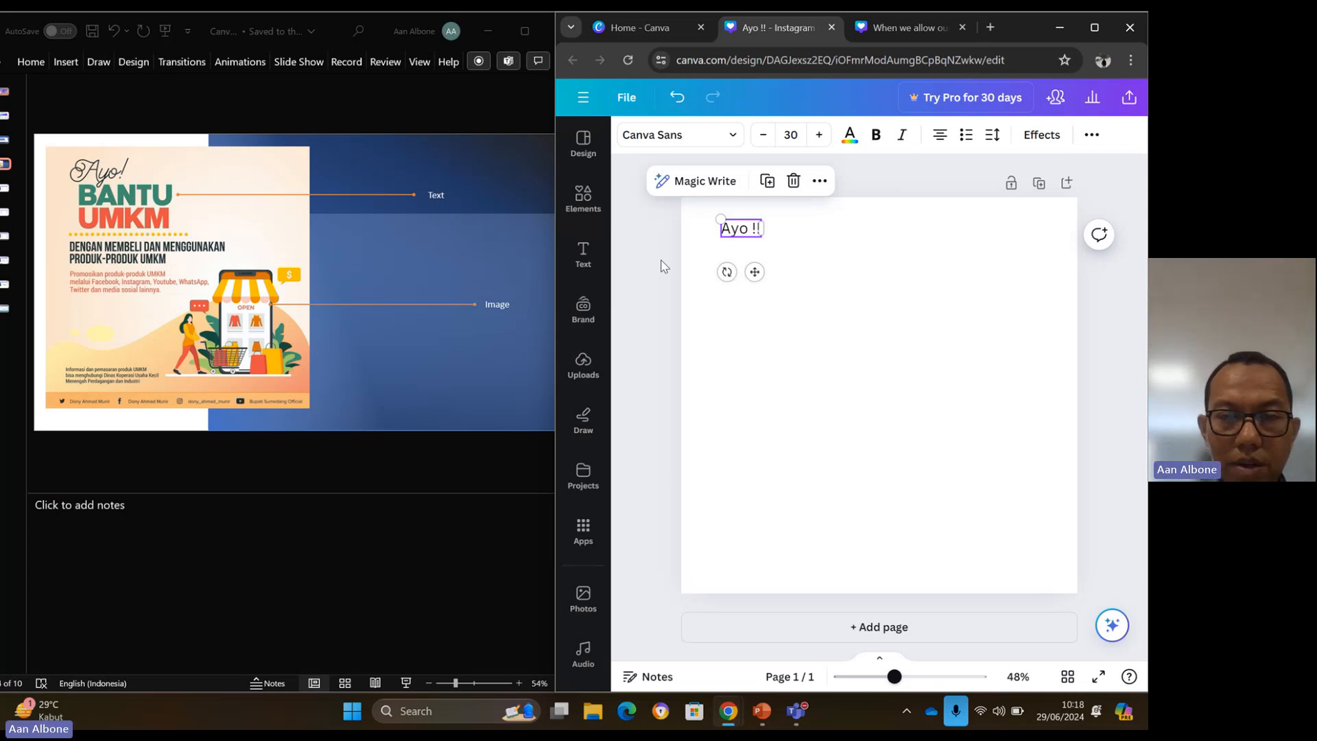
Change the font of the "Ayo !!" text to the handwritten Give You Glory and enlarge the canvas view again.
{"action": "left_click", "coordinate": [732, 137]}
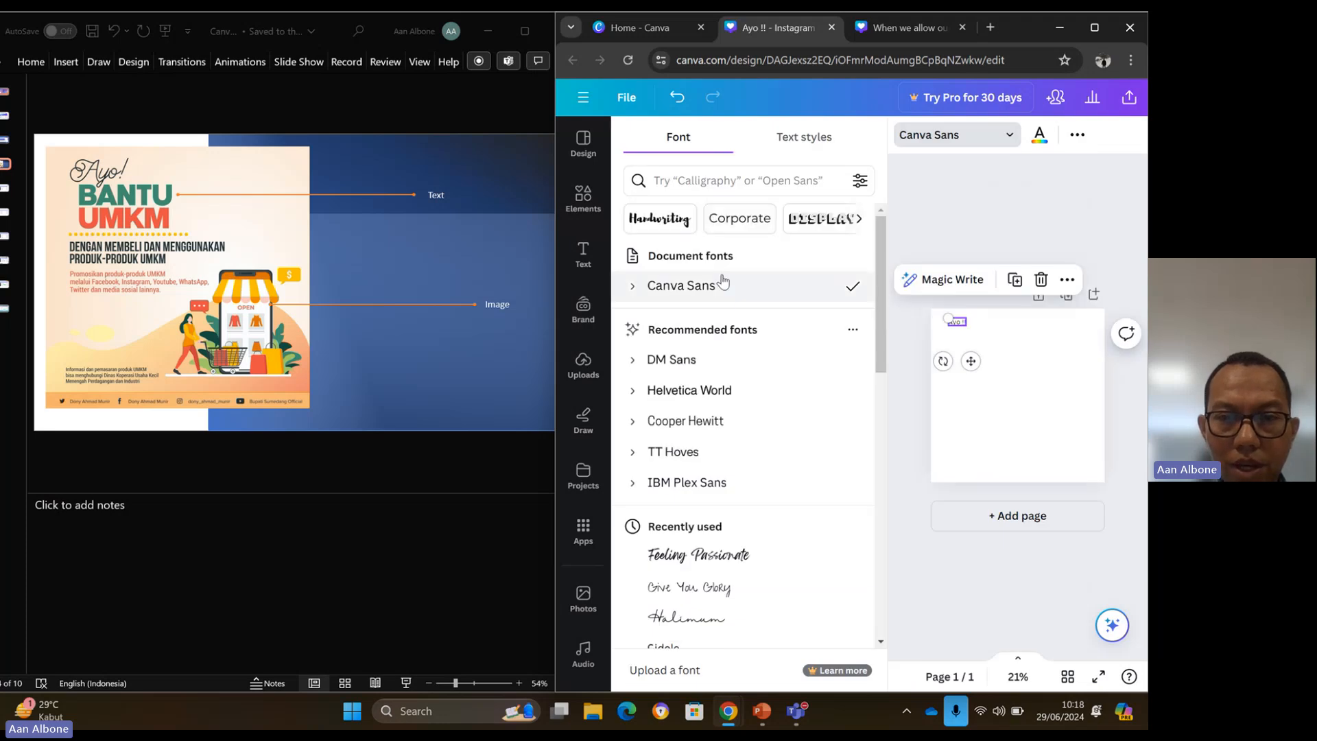
{"action": "scroll", "coordinate": [732, 480], "scroll_direction": "down", "scroll_amount": 2}
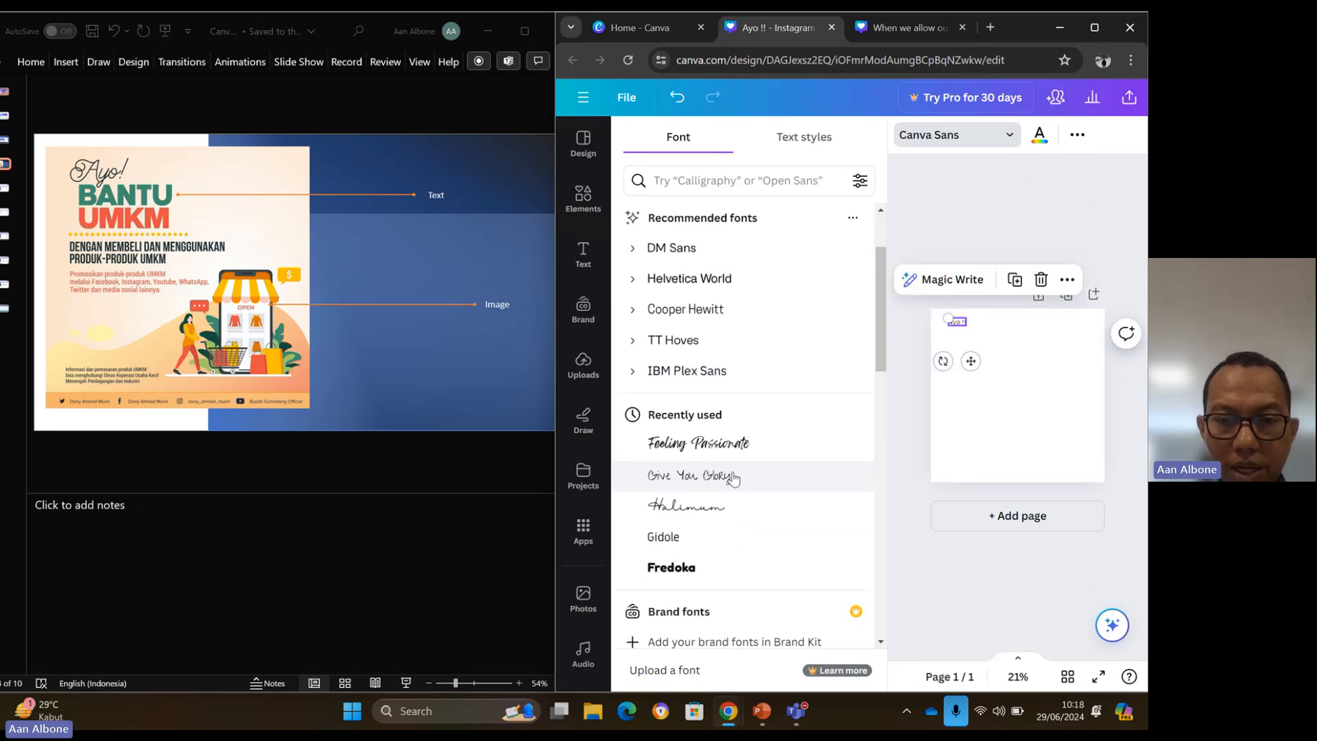
{"action": "scroll", "coordinate": [733, 478], "scroll_direction": "down", "scroll_amount": 3}
{"action": "scroll", "coordinate": [733, 478], "scroll_direction": "down", "scroll_amount": 5}
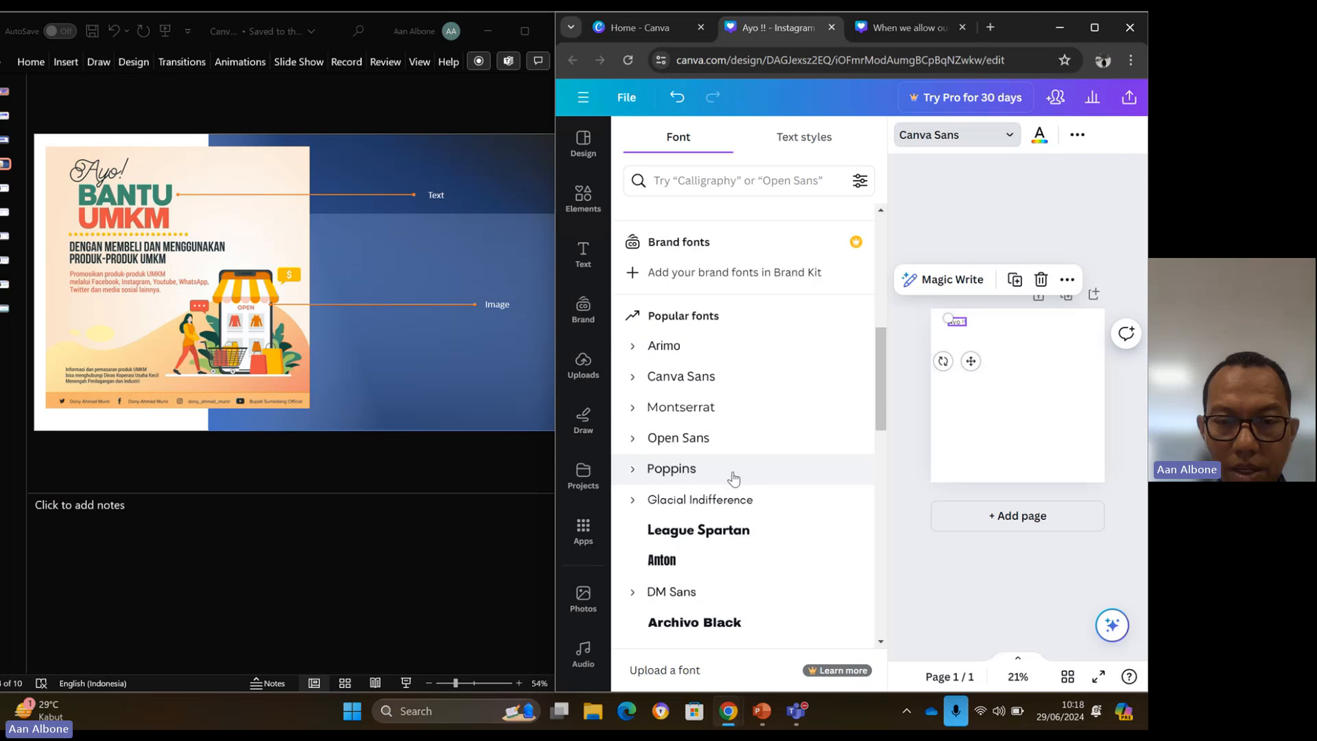
{"action": "scroll", "coordinate": [733, 478], "scroll_direction": "down", "scroll_amount": 3}
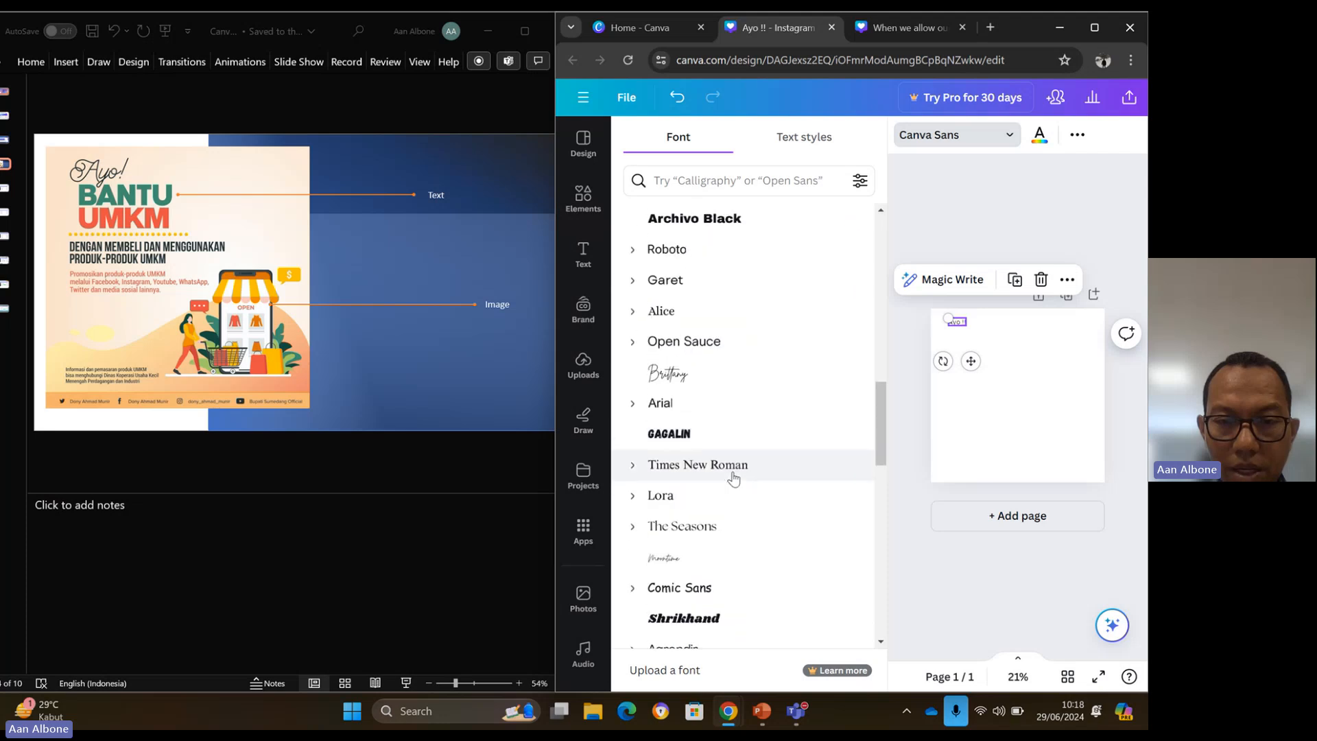
{"action": "scroll", "coordinate": [733, 478], "scroll_direction": "up", "scroll_amount": 12}
{"action": "right_click", "coordinate": [733, 478]}
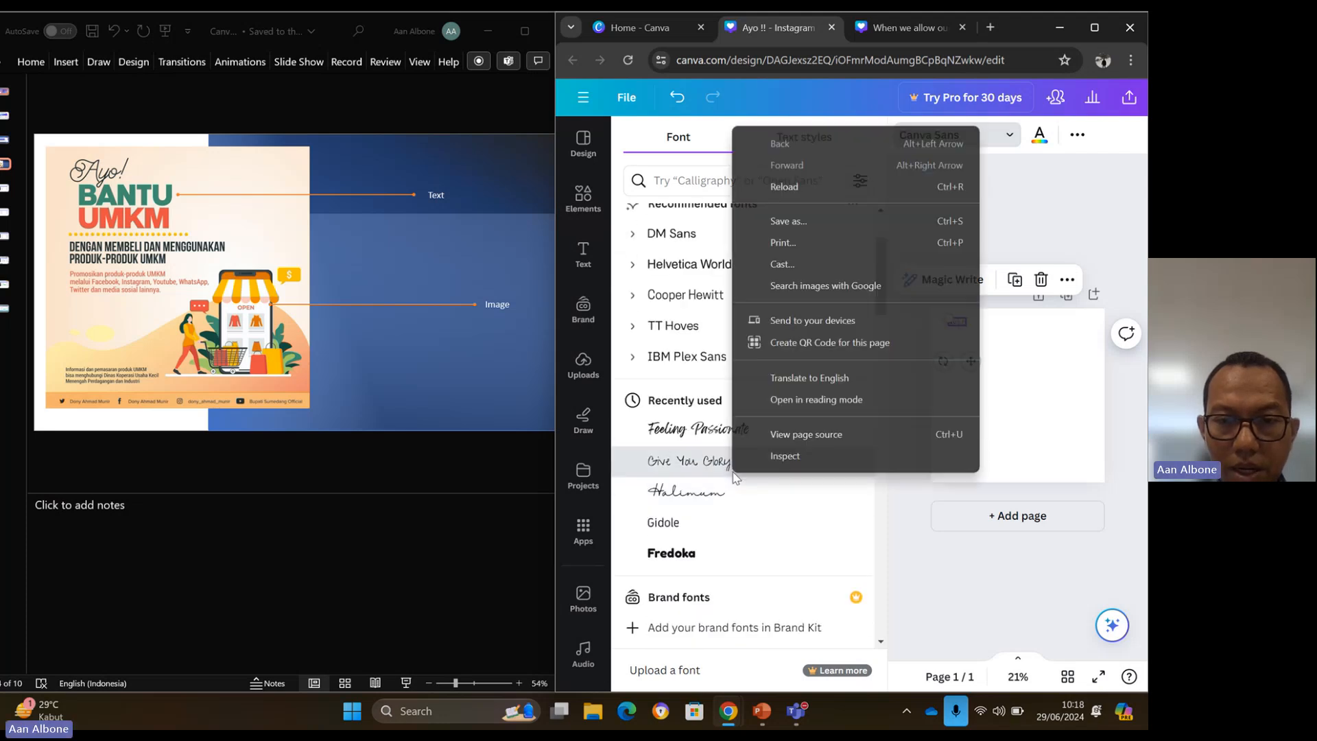
{"action": "left_click", "coordinate": [687, 461]}
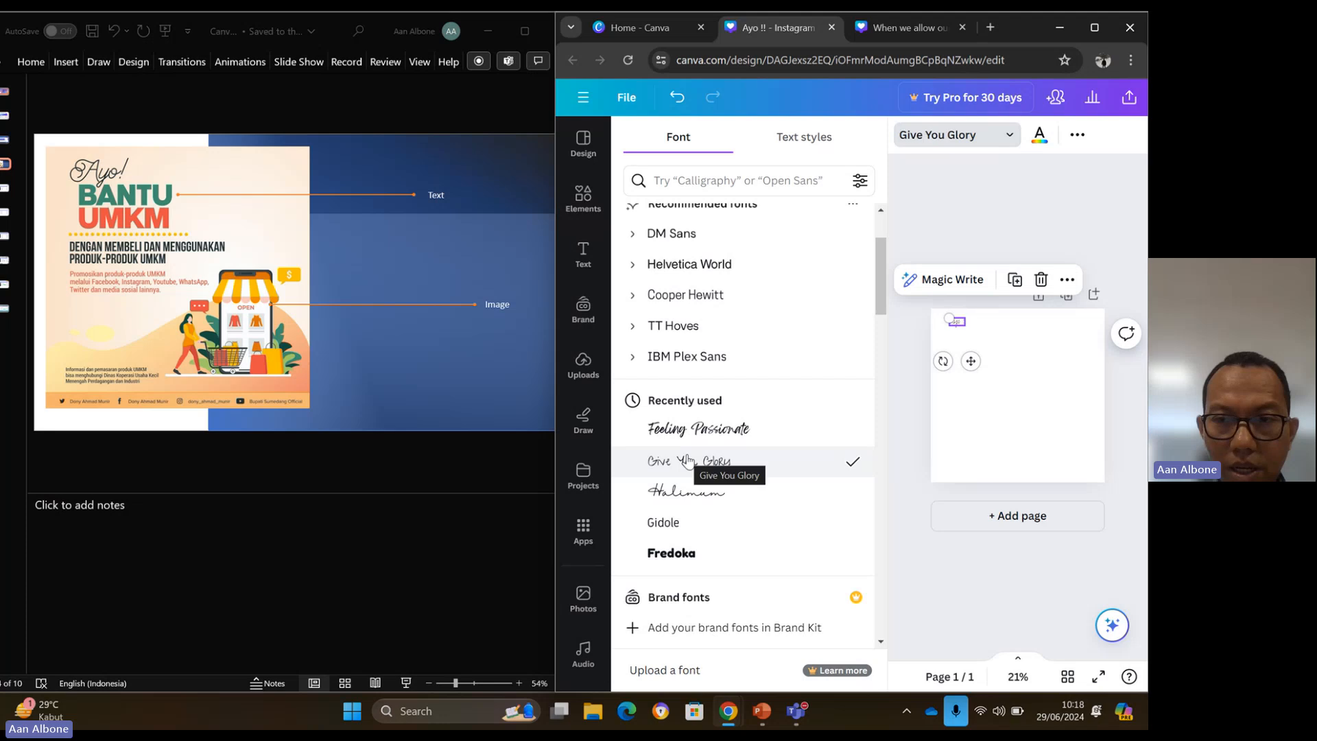
{"action": "left_click", "coordinate": [907, 385]}
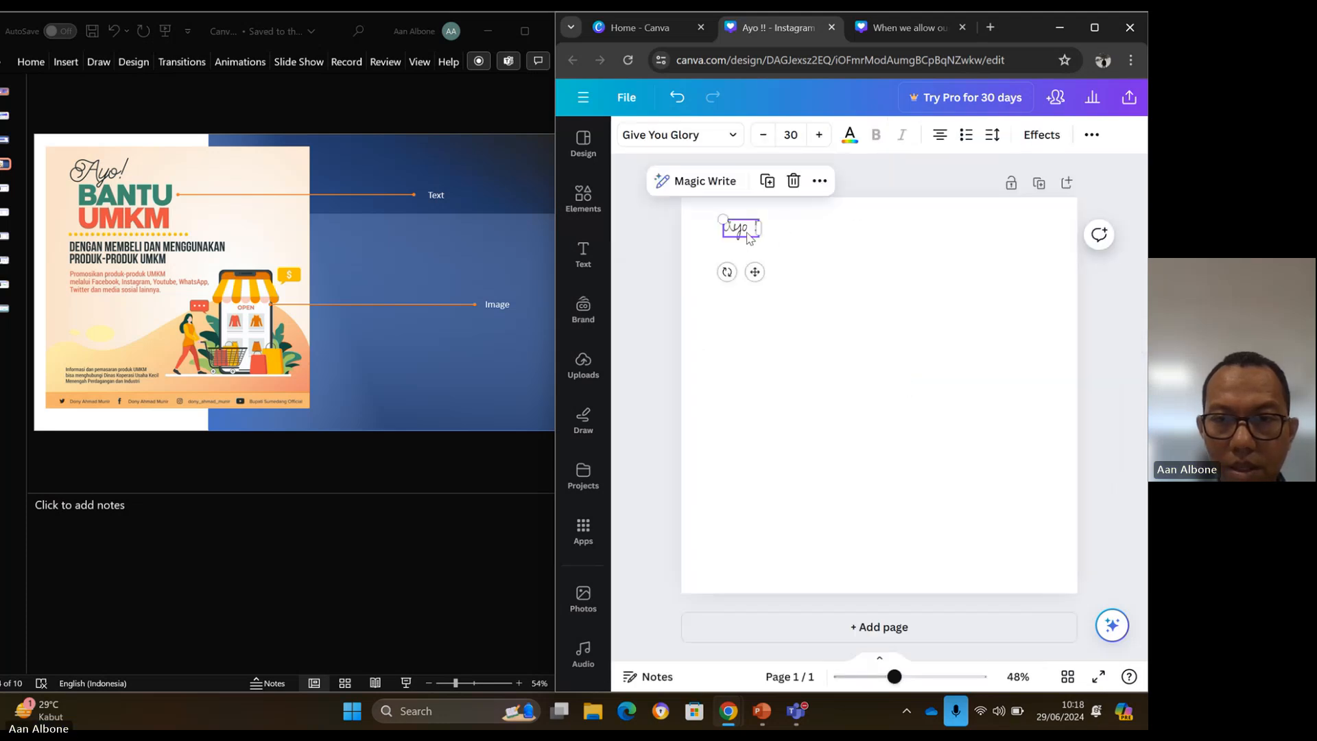
Change the font of the "Ayo !!" text to Feeling Passionate.
{"action": "left_click", "coordinate": [727, 136]}
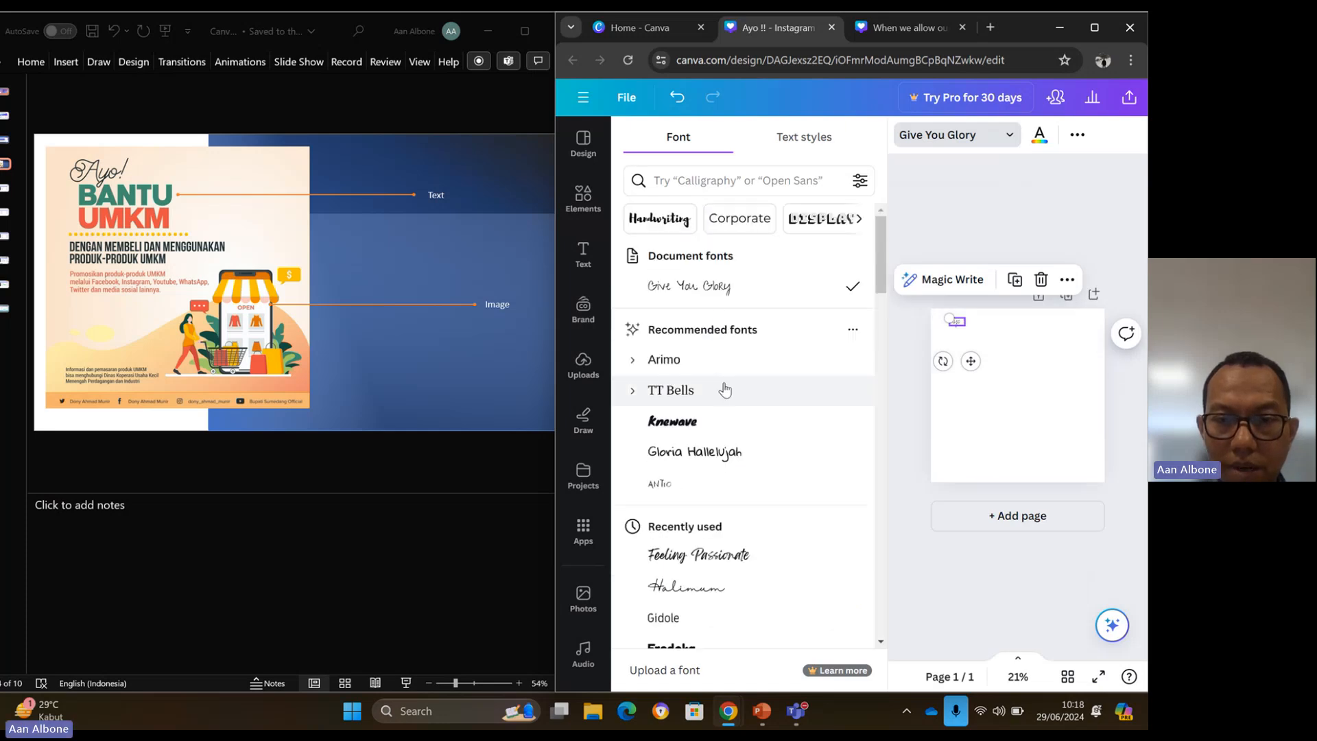
{"action": "scroll", "coordinate": [720, 385], "scroll_direction": "down", "scroll_amount": 2}
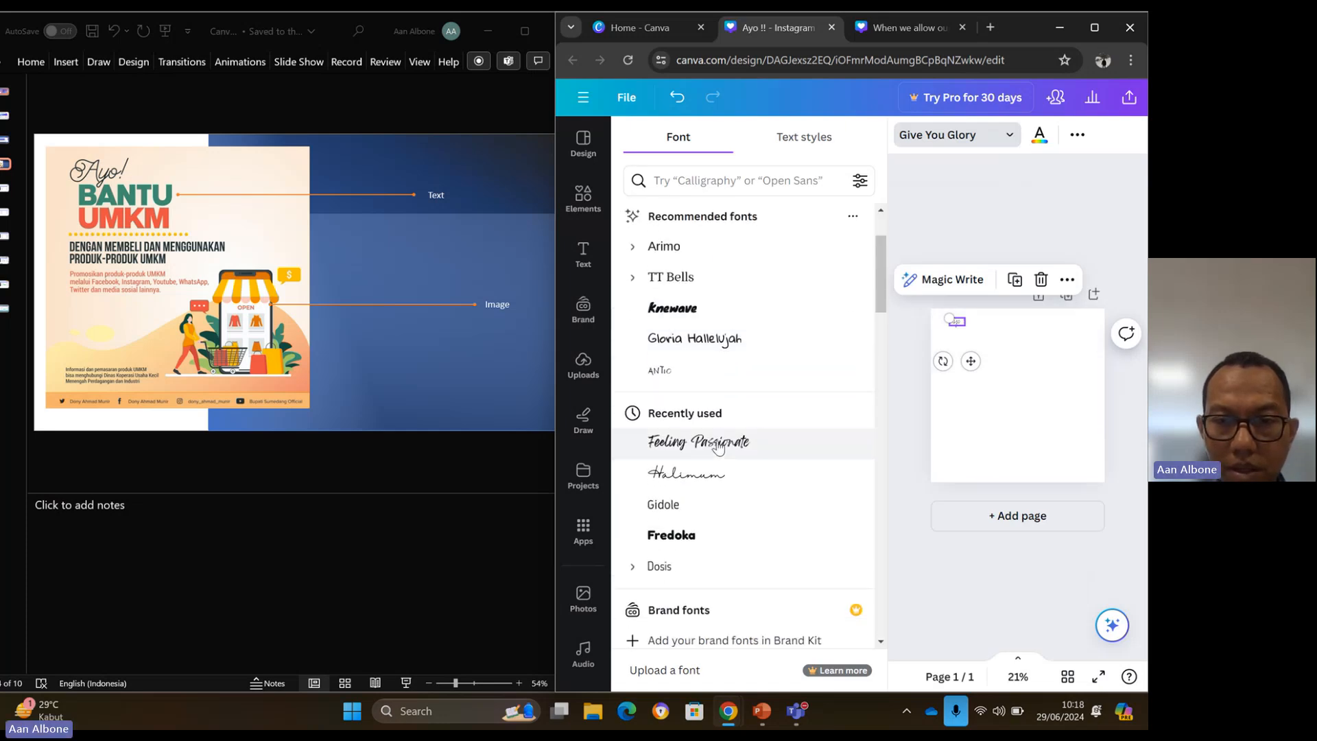
{"action": "left_click", "coordinate": [715, 434]}
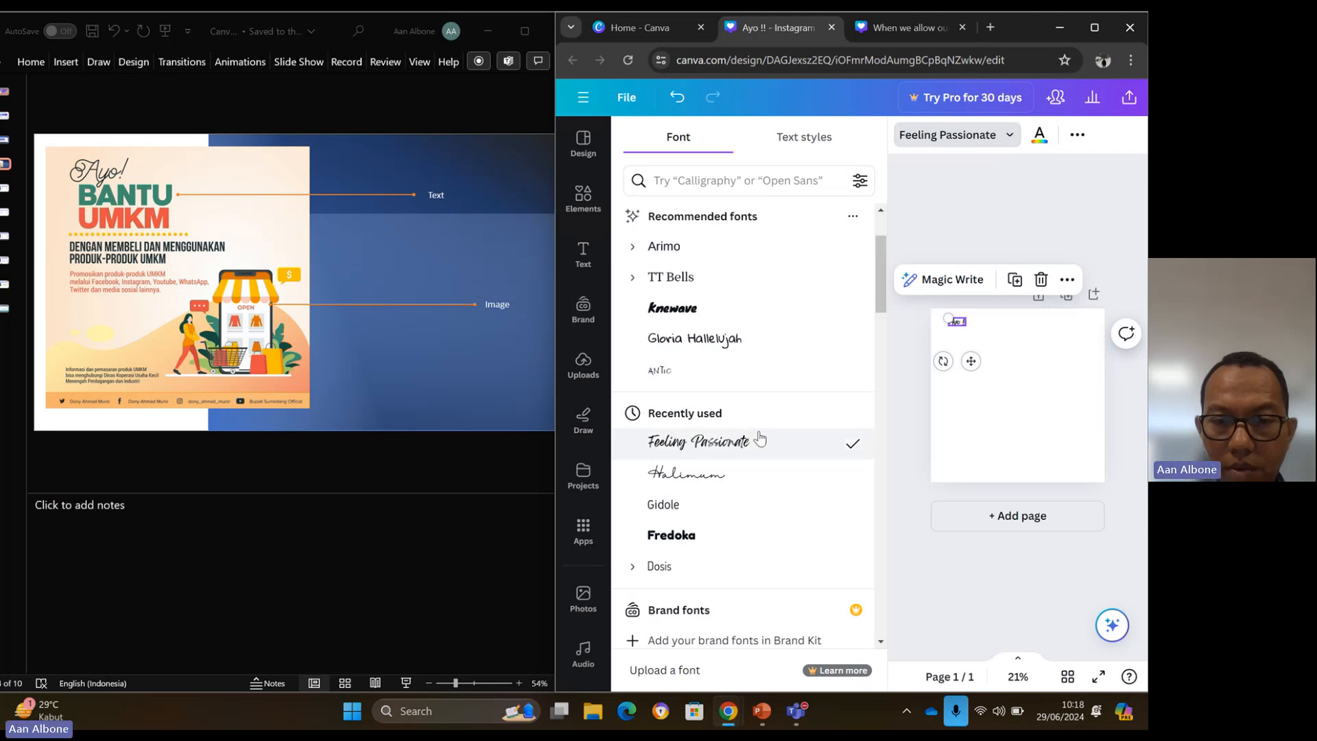
{"action": "left_click", "coordinate": [946, 203]}
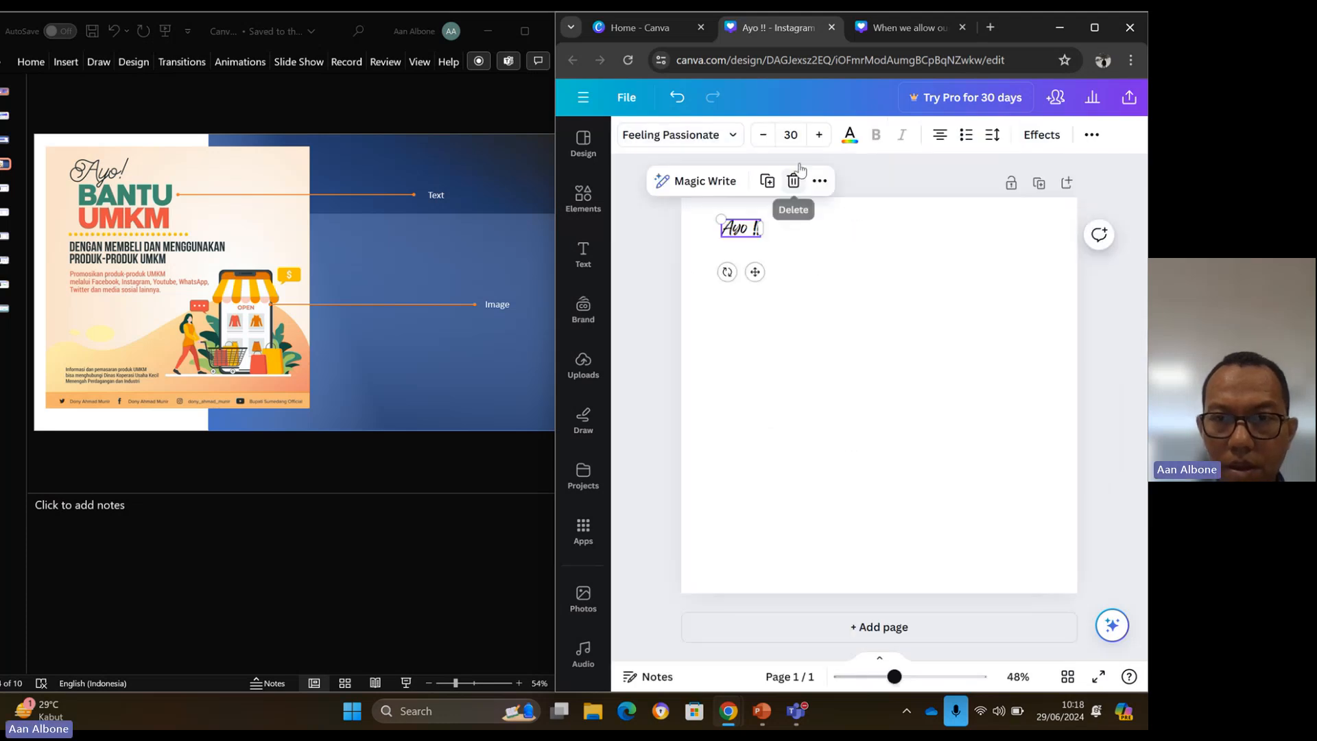
Increase the font size of the "Ayo !!" text to 41 and deselect it.
{"action": "left_click", "coordinate": [820, 136]}
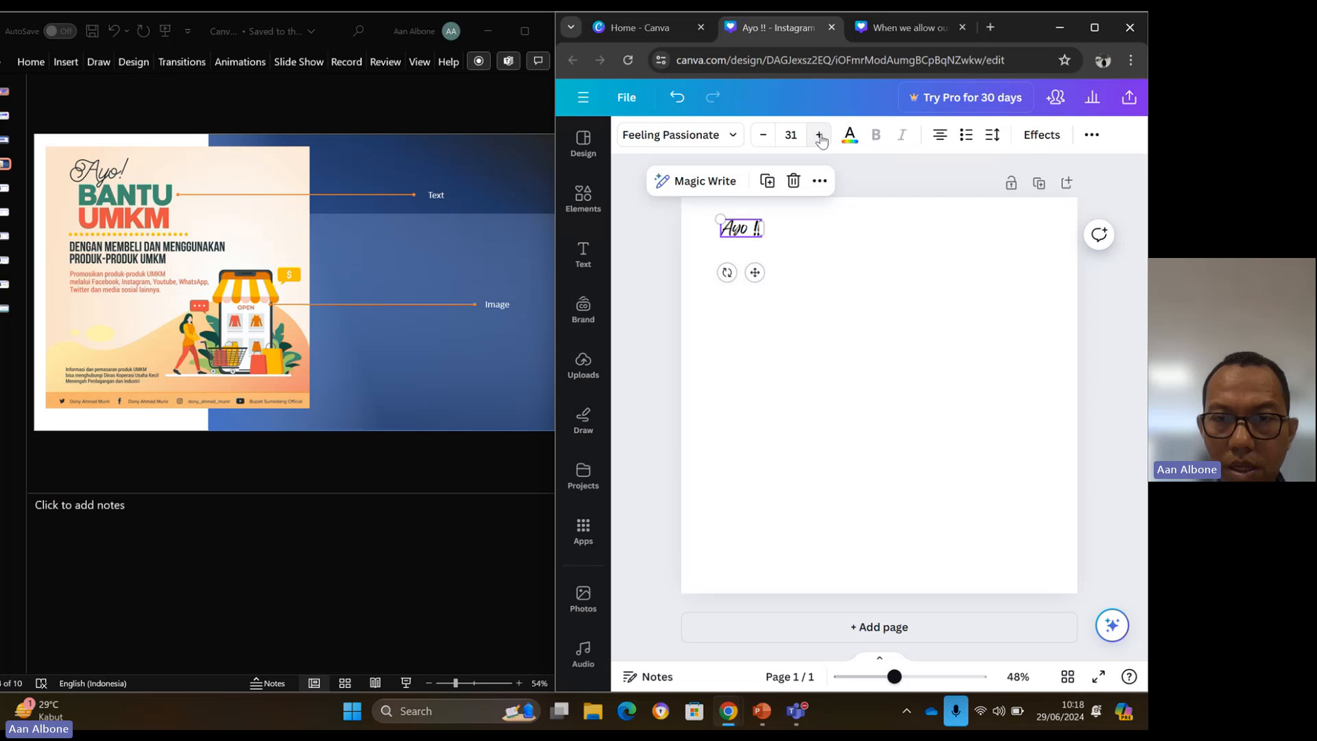
{"action": "left_click", "coordinate": [819, 135]}
{"action": "left_click", "coordinate": [819, 136]}
{"action": "left_click", "coordinate": [819, 136]}
{"action": "left_click", "coordinate": [819, 135]}
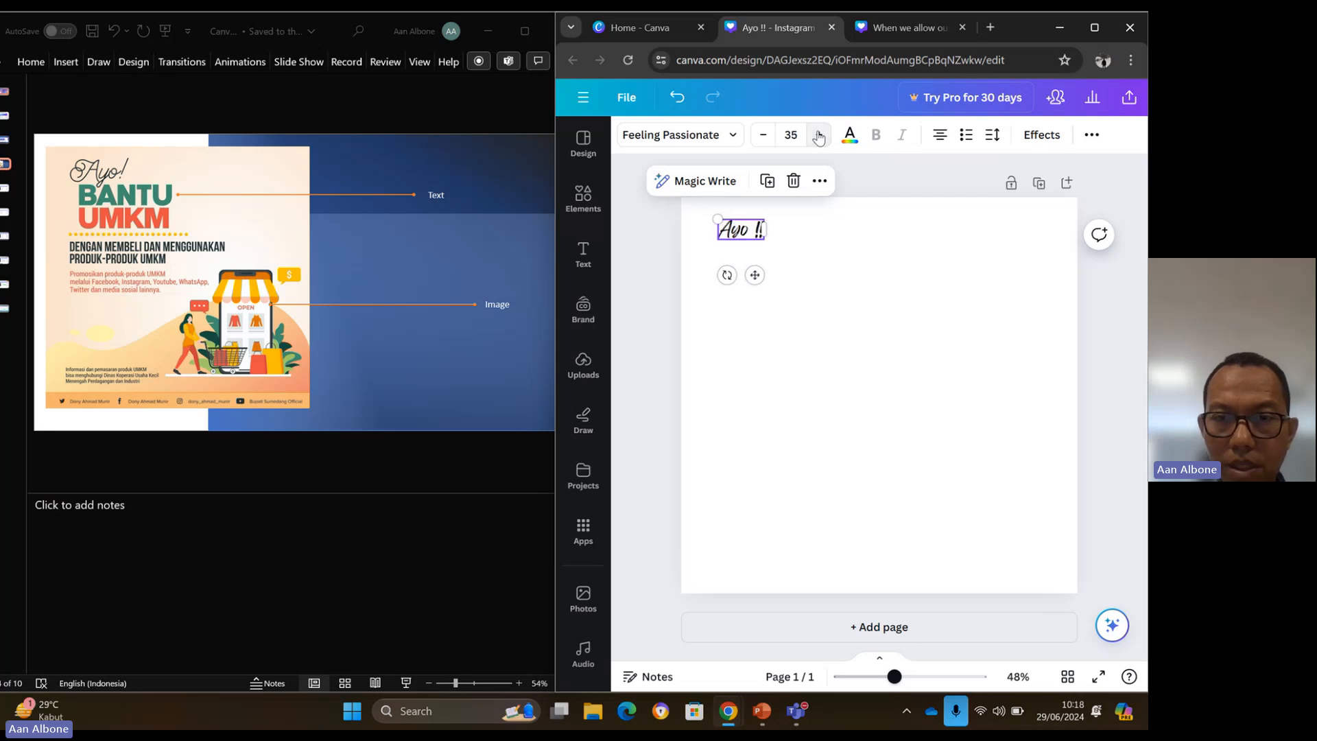
{"action": "left_click", "coordinate": [818, 136]}
{"action": "left_click", "coordinate": [819, 136]}
{"action": "left_click", "coordinate": [818, 136]}
{"action": "left_click", "coordinate": [819, 136]}
{"action": "left_click", "coordinate": [819, 135]}
{"action": "left_click", "coordinate": [819, 136]}
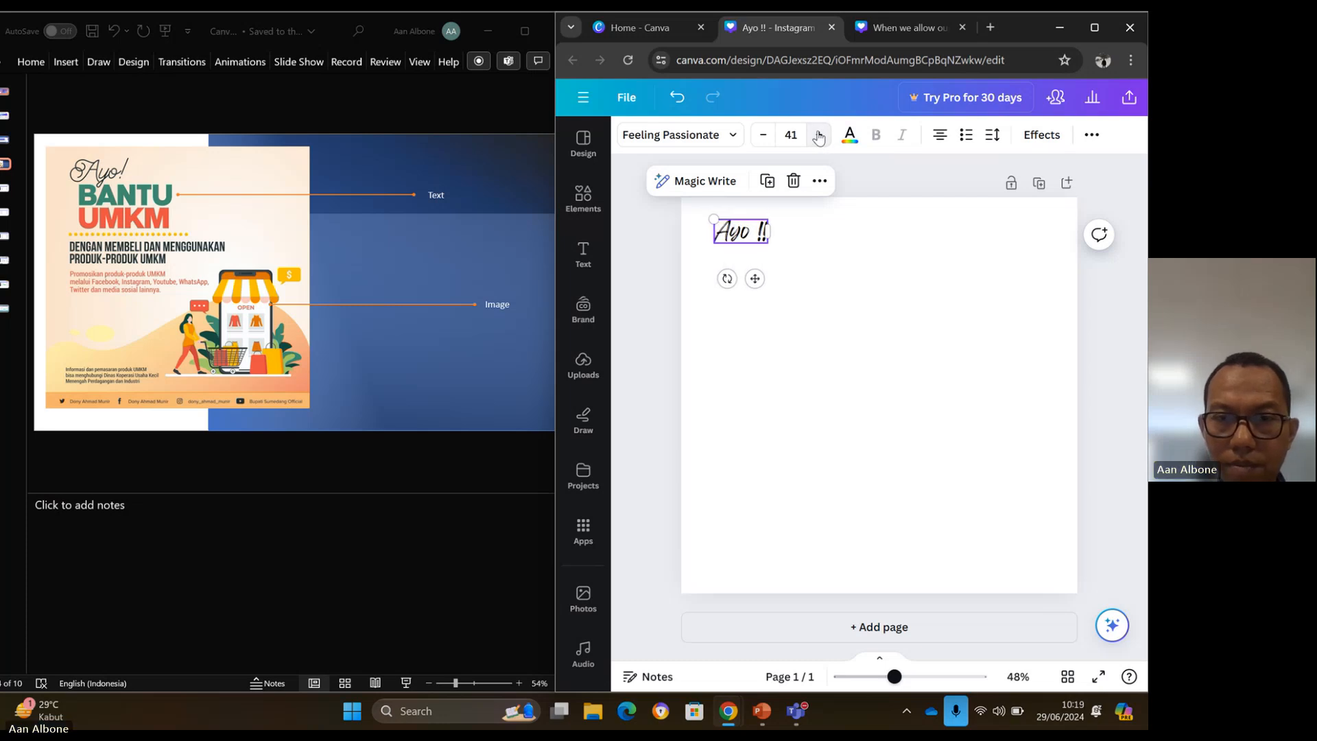
{"action": "left_click", "coordinate": [799, 244]}
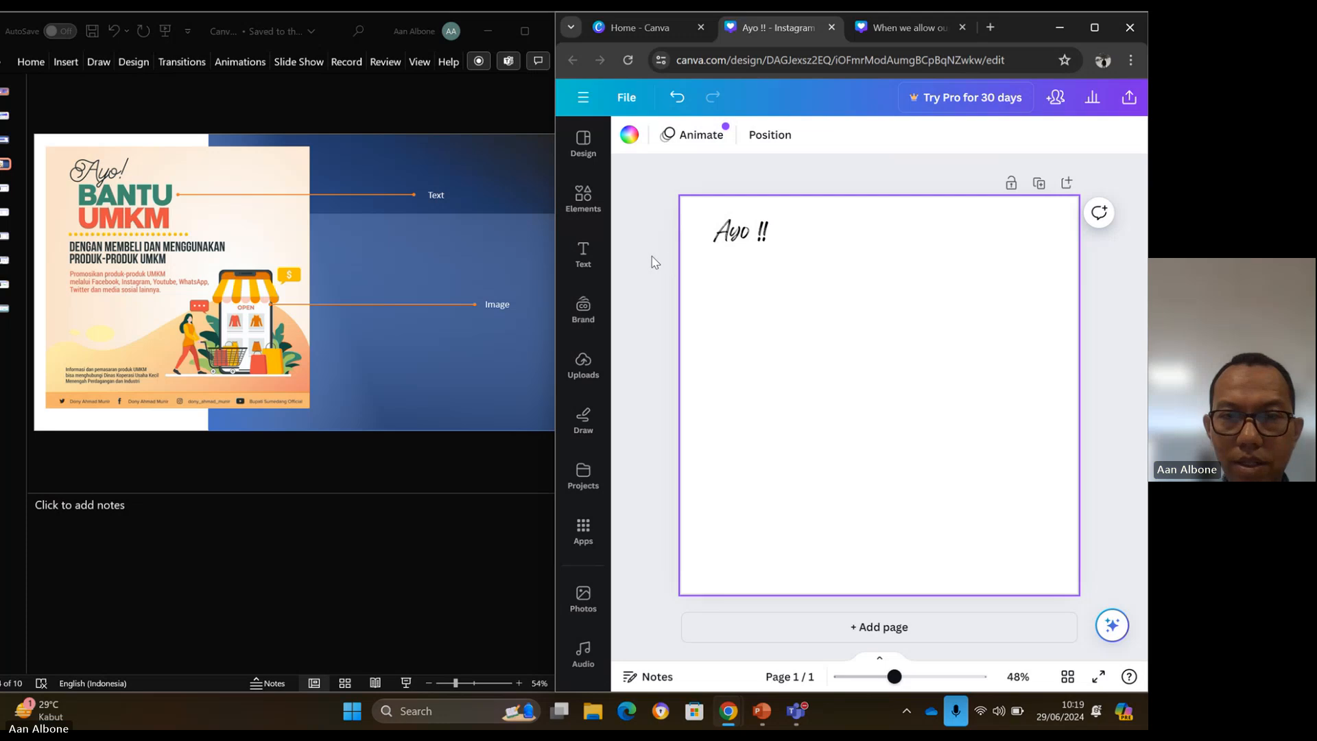
Move the enlarged "Ayo !!" text slightly up and left, nearer the page's upper-left corner.
{"action": "left_click", "coordinate": [730, 233]}
{"action": "left_click_drag", "start_coordinate": [728, 231], "coordinate": [723, 223]}
{"action": "left_click", "coordinate": [664, 230]}
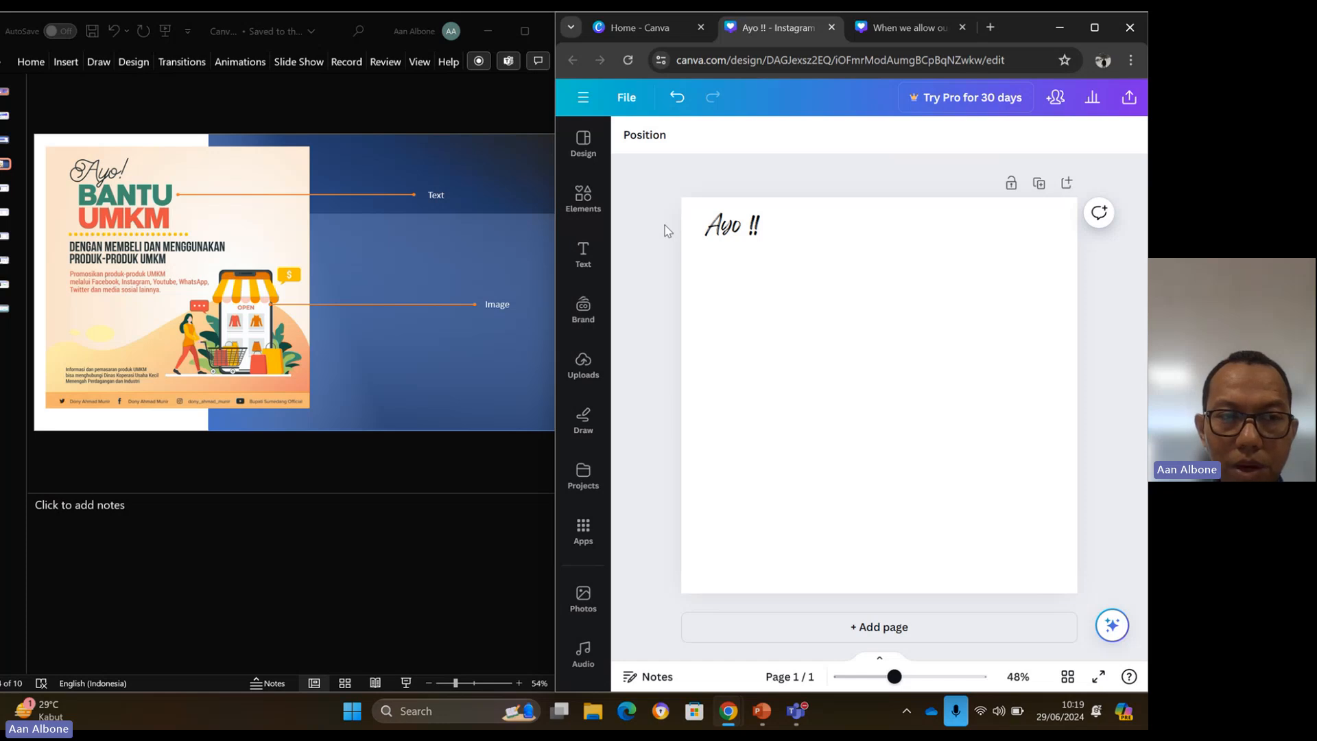
Add a second text box to the page and place it just below the "Ayo !!" text.
{"action": "left_click", "coordinate": [584, 257]}
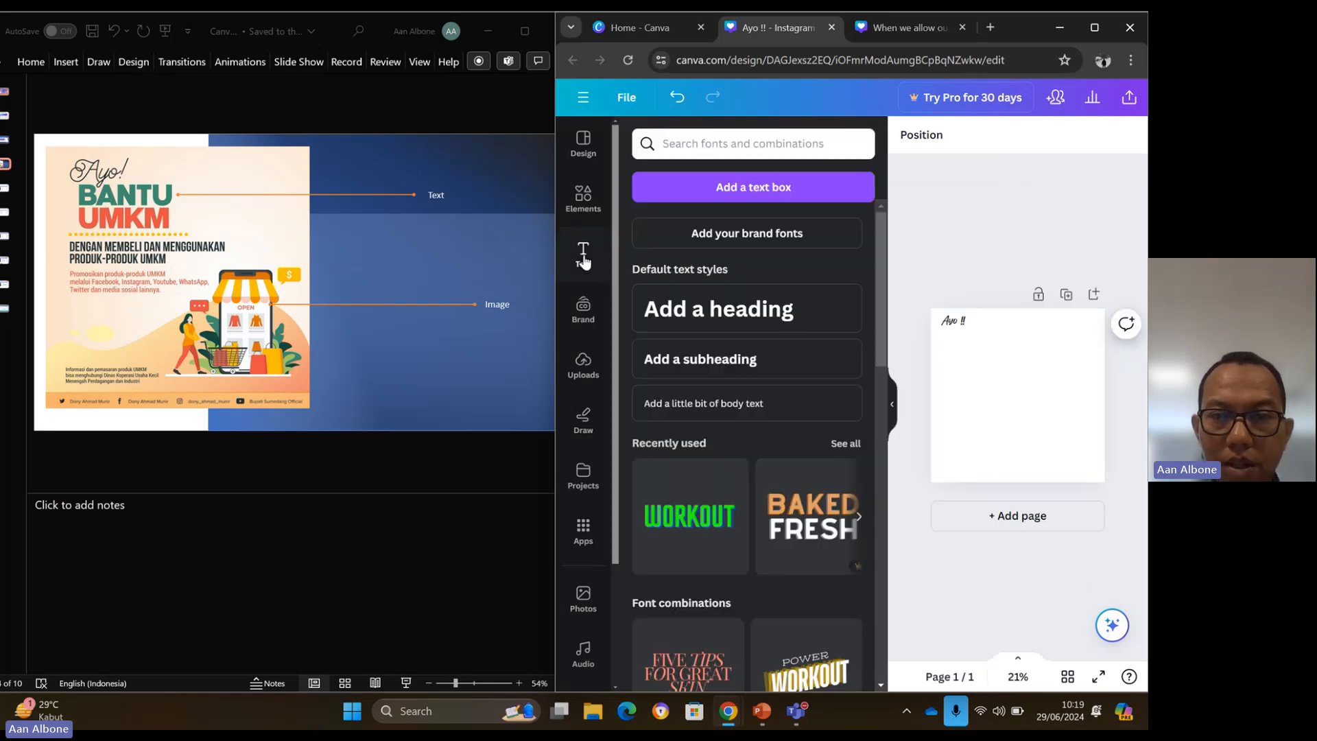
{"action": "left_click", "coordinate": [776, 194]}
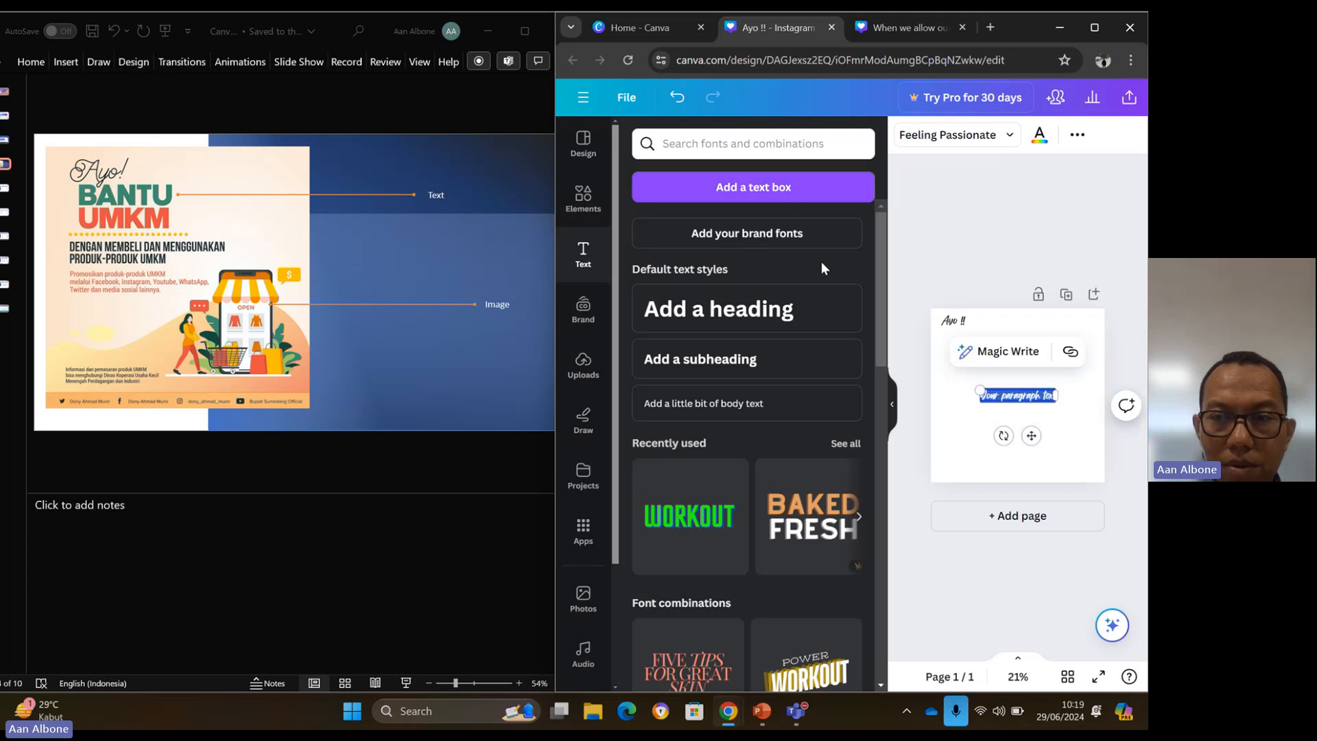
{"action": "left_click", "coordinate": [945, 239]}
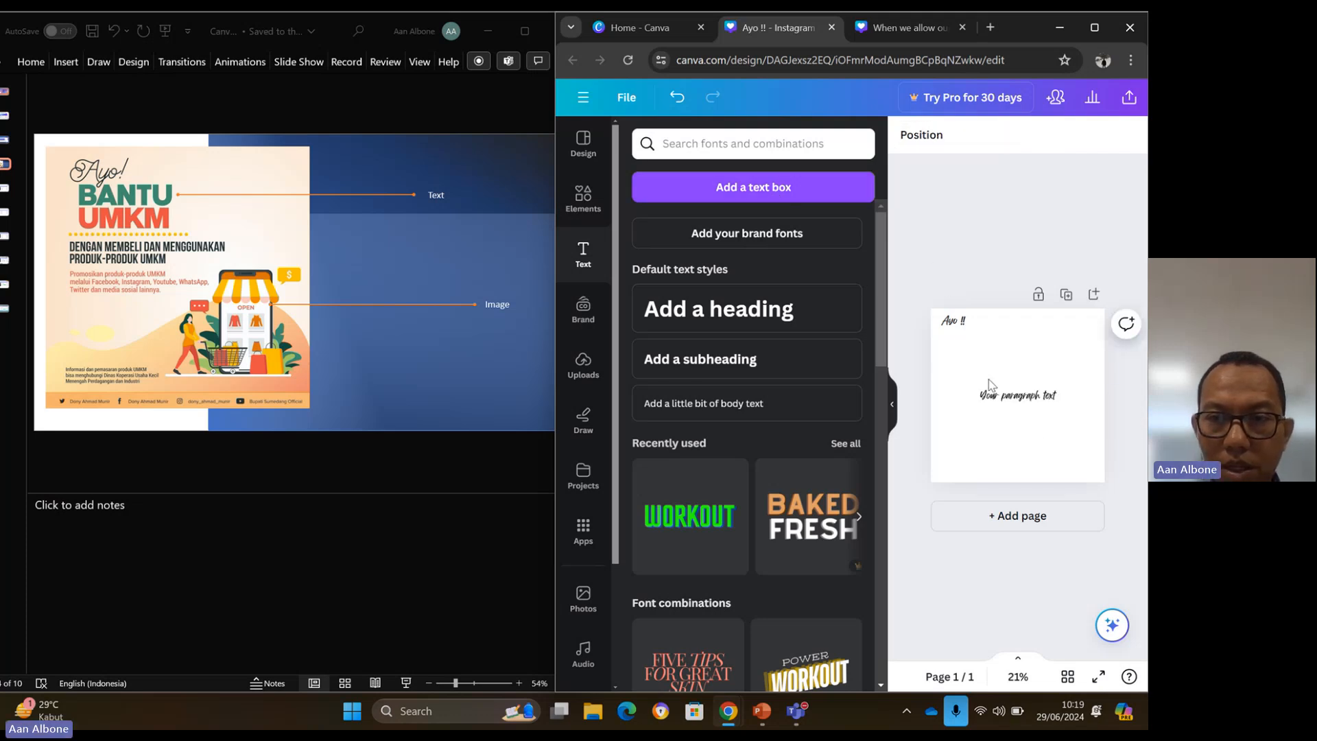
{"action": "left_click", "coordinate": [891, 405]}
{"action": "left_click_drag", "start_coordinate": [914, 401], "coordinate": [878, 265]}
Replace the new text box's placeholder with "BANTU" and "UMKM" on two separate lines.
{"action": "double_click", "coordinate": [815, 273]}
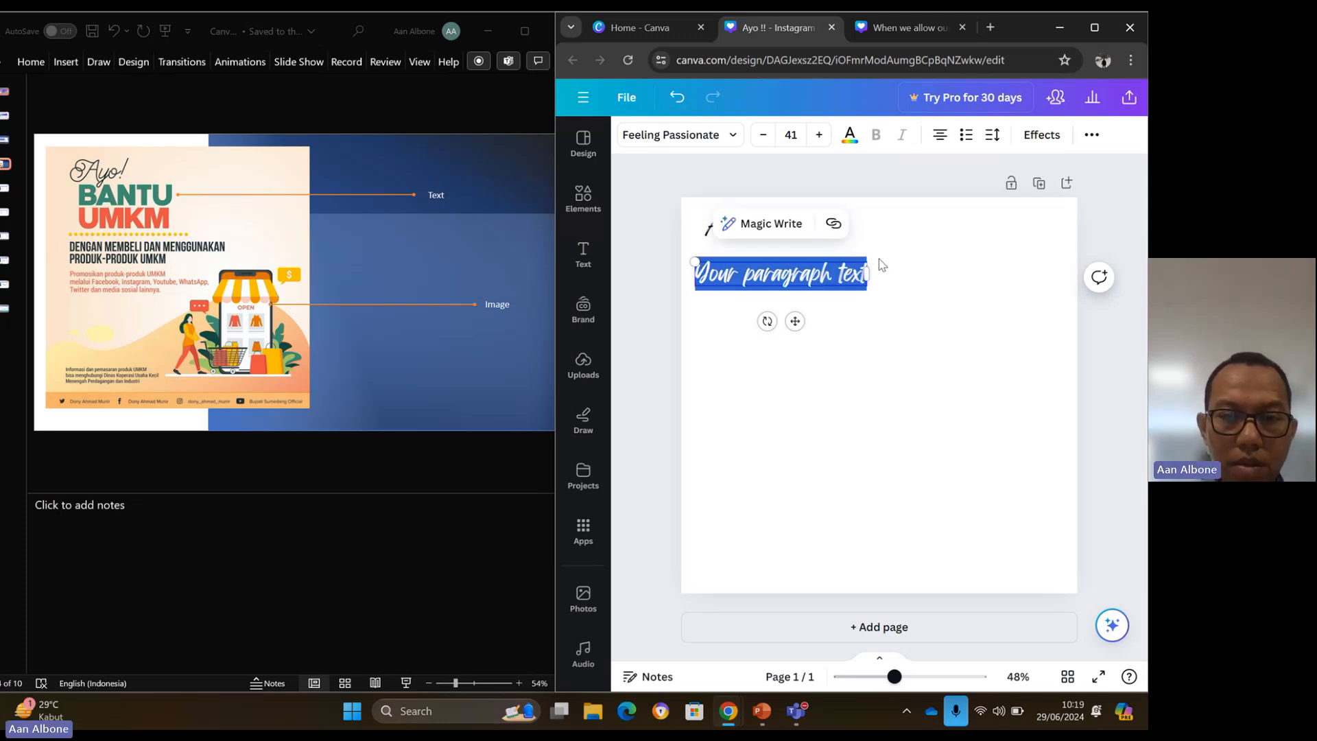
{"action": "key", "text": "Caps_Lock"}
{"action": "type", "text": "BA"}
{"action": "key", "text": "BackSpace"}
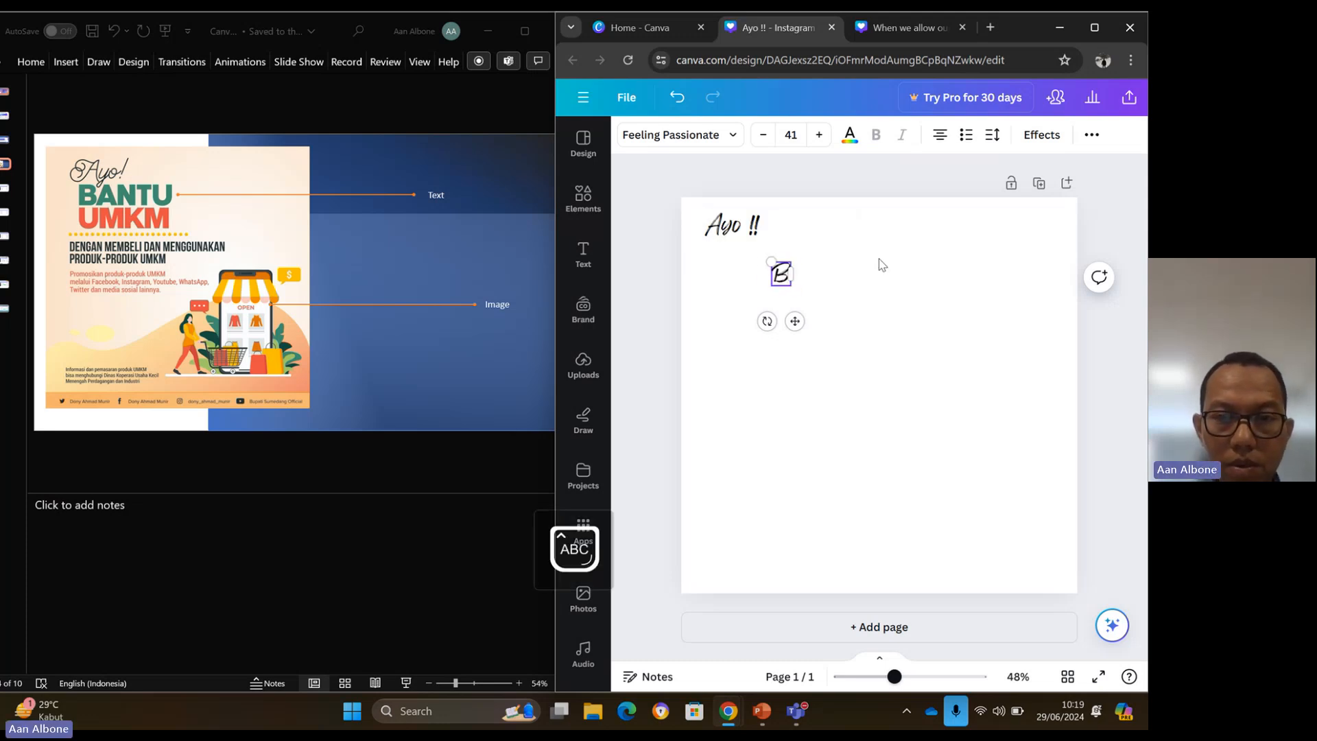
{"action": "type", "text": "ANTU"}
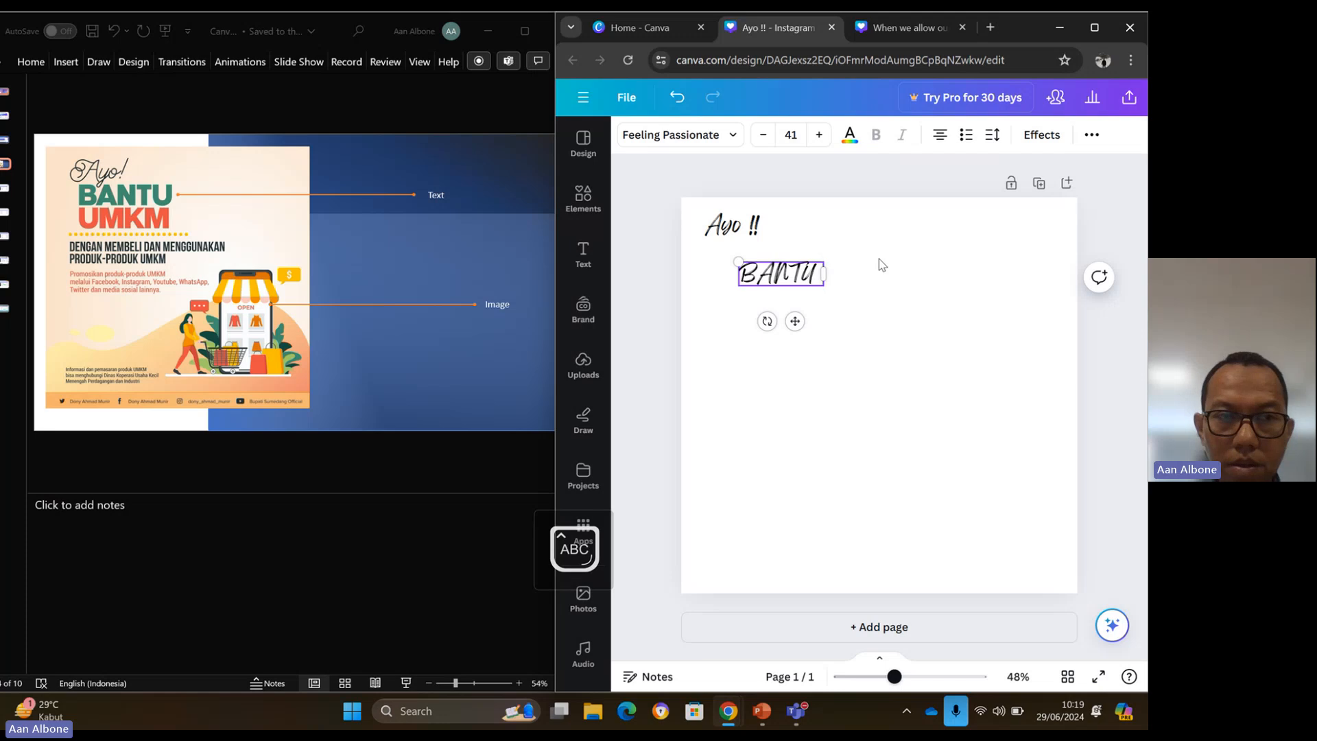
{"action": "key", "text": "Return"}
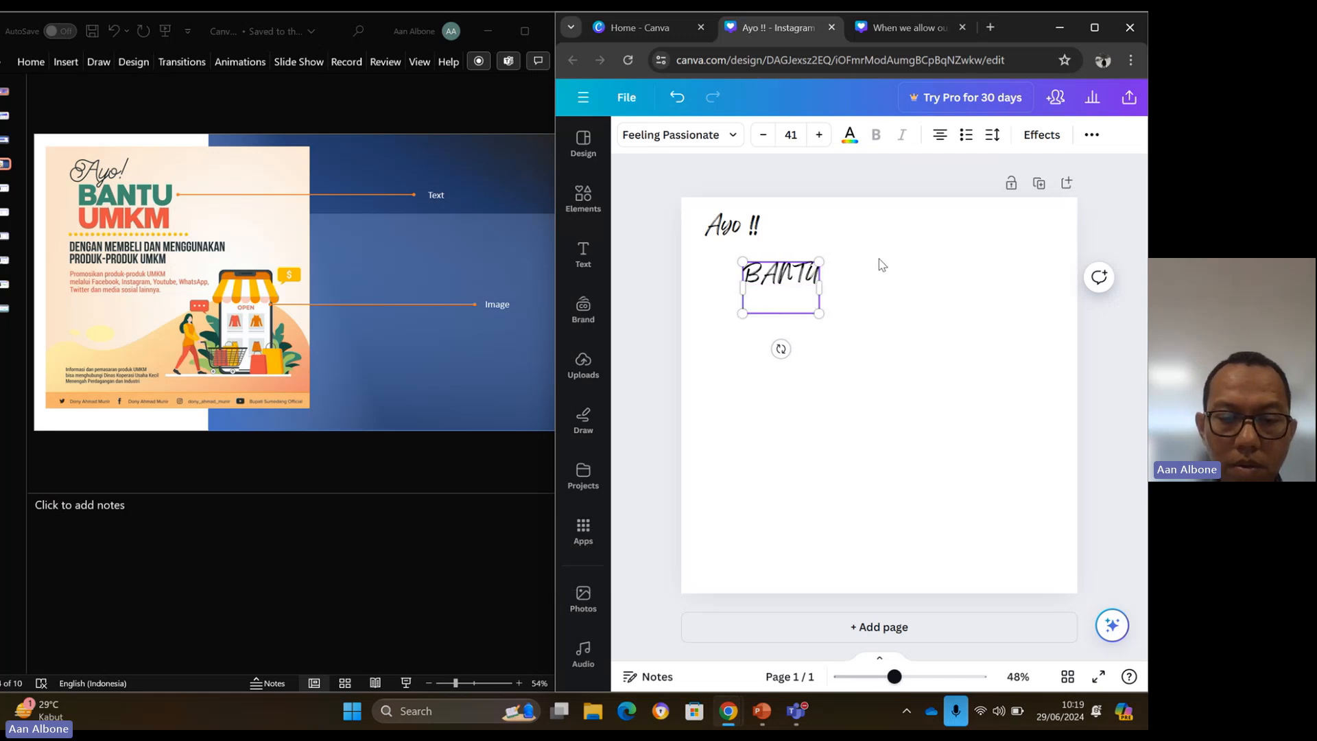
{"action": "type", "text": "UMKM"}
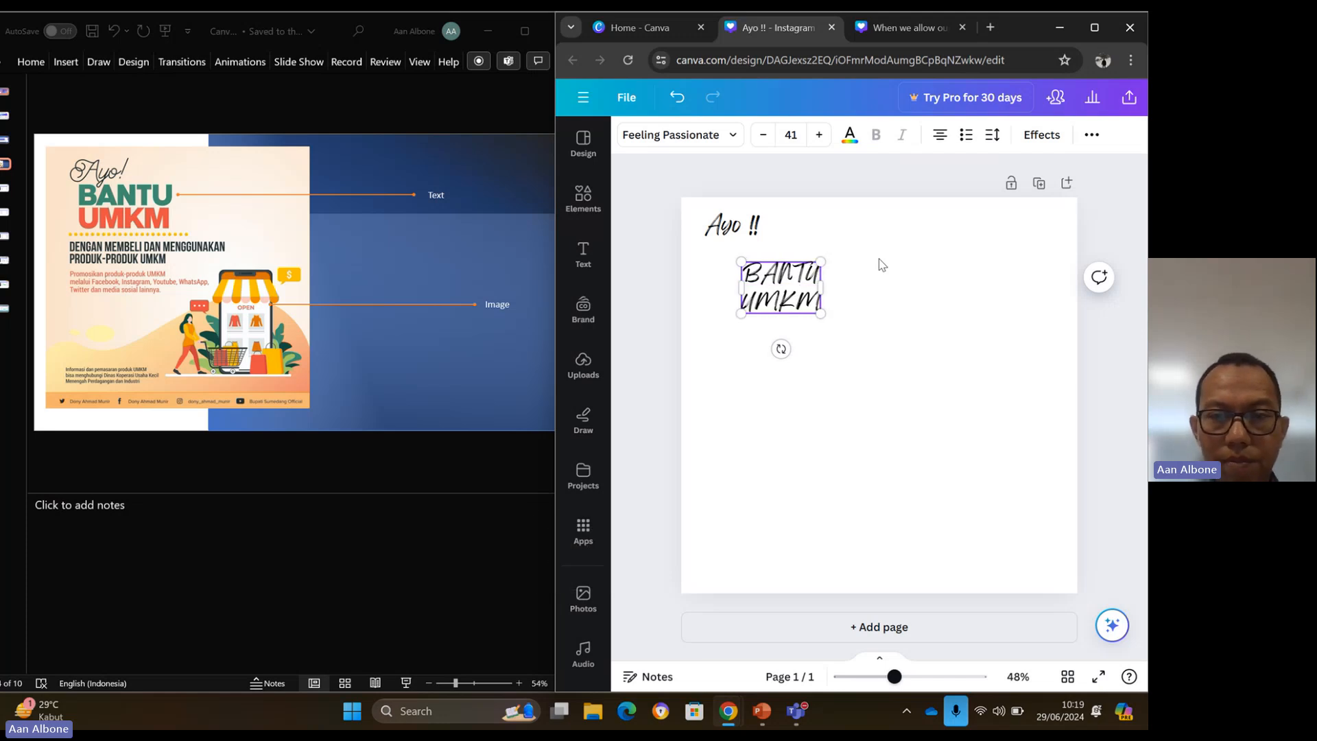
Move the "BANTU UMKM" text directly beneath "Ayo !!", lining up their left edges.
{"action": "left_click", "coordinate": [850, 285]}
{"action": "left_click", "coordinate": [811, 285]}
{"action": "left_click_drag", "start_coordinate": [812, 285], "coordinate": [777, 272]}
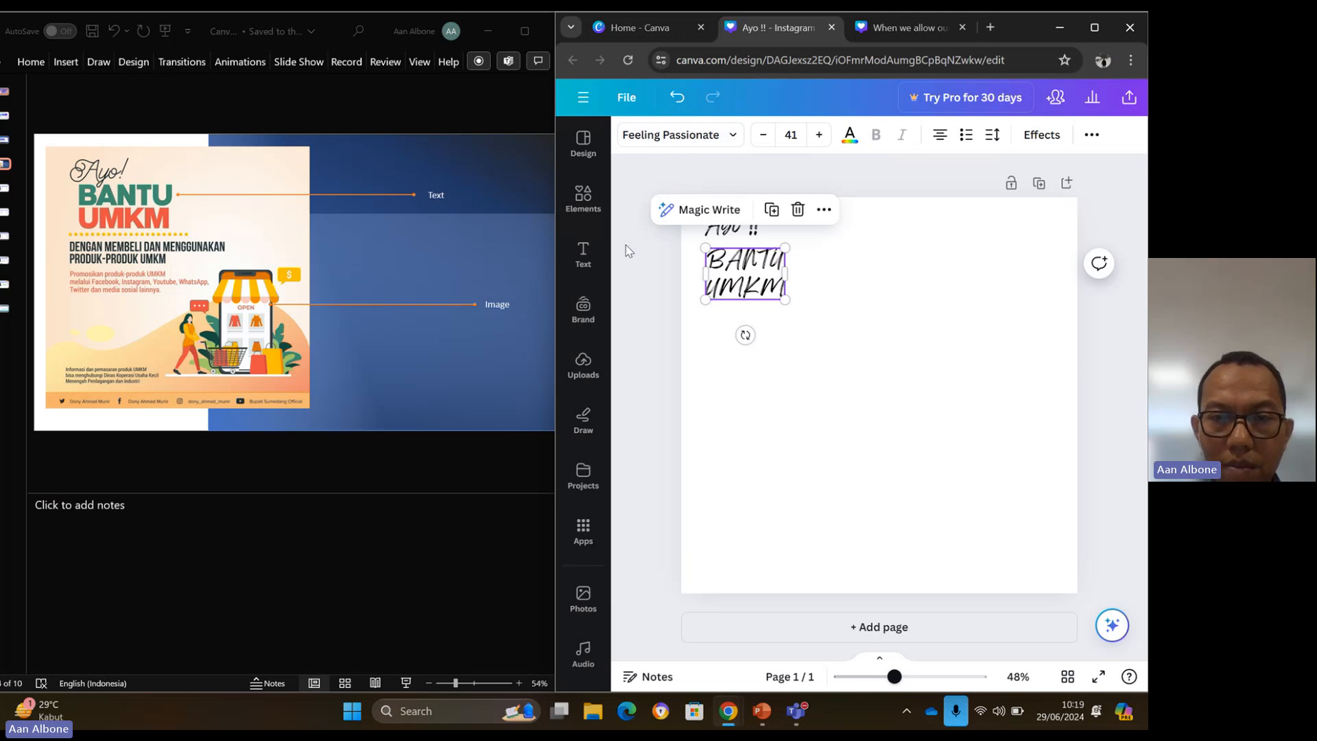
Browse the font combinations and add the "GET THE APP today" one to the page.
{"action": "left_click", "coordinate": [586, 254]}
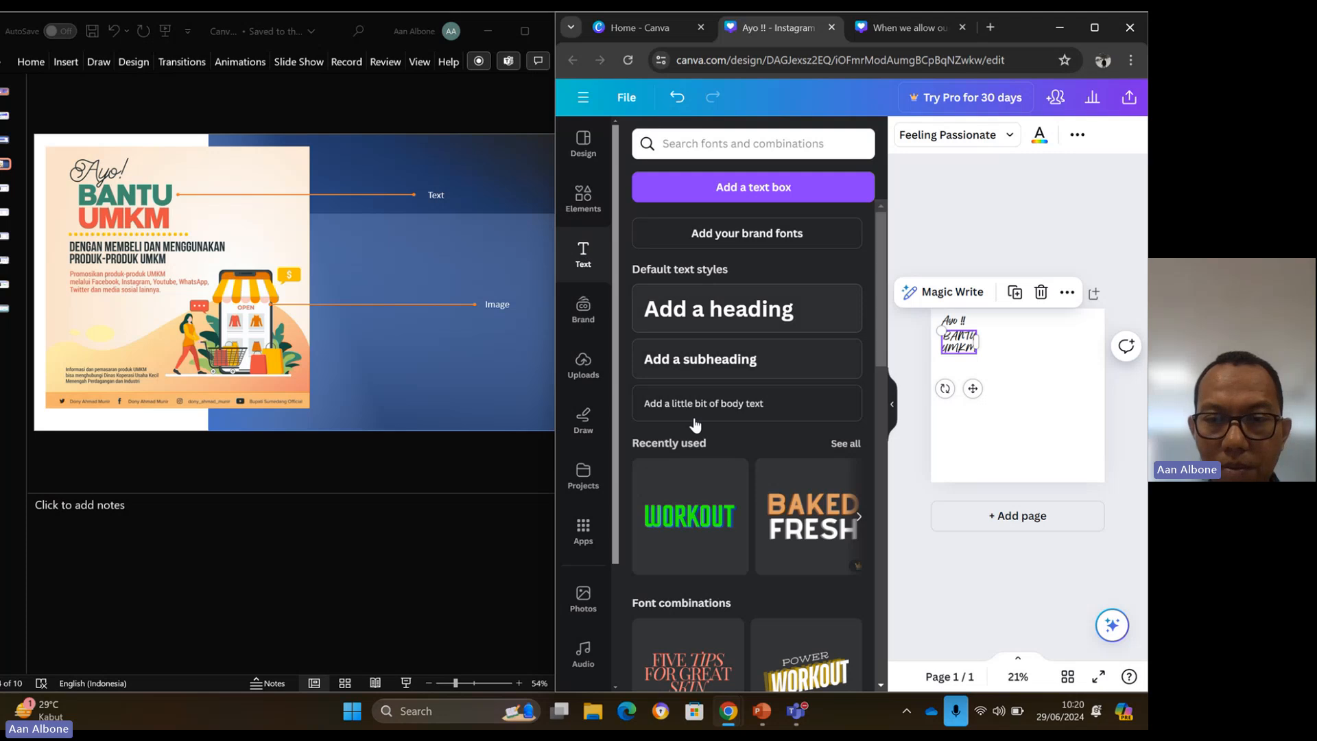
{"action": "scroll", "coordinate": [717, 529], "scroll_direction": "down", "scroll_amount": 5}
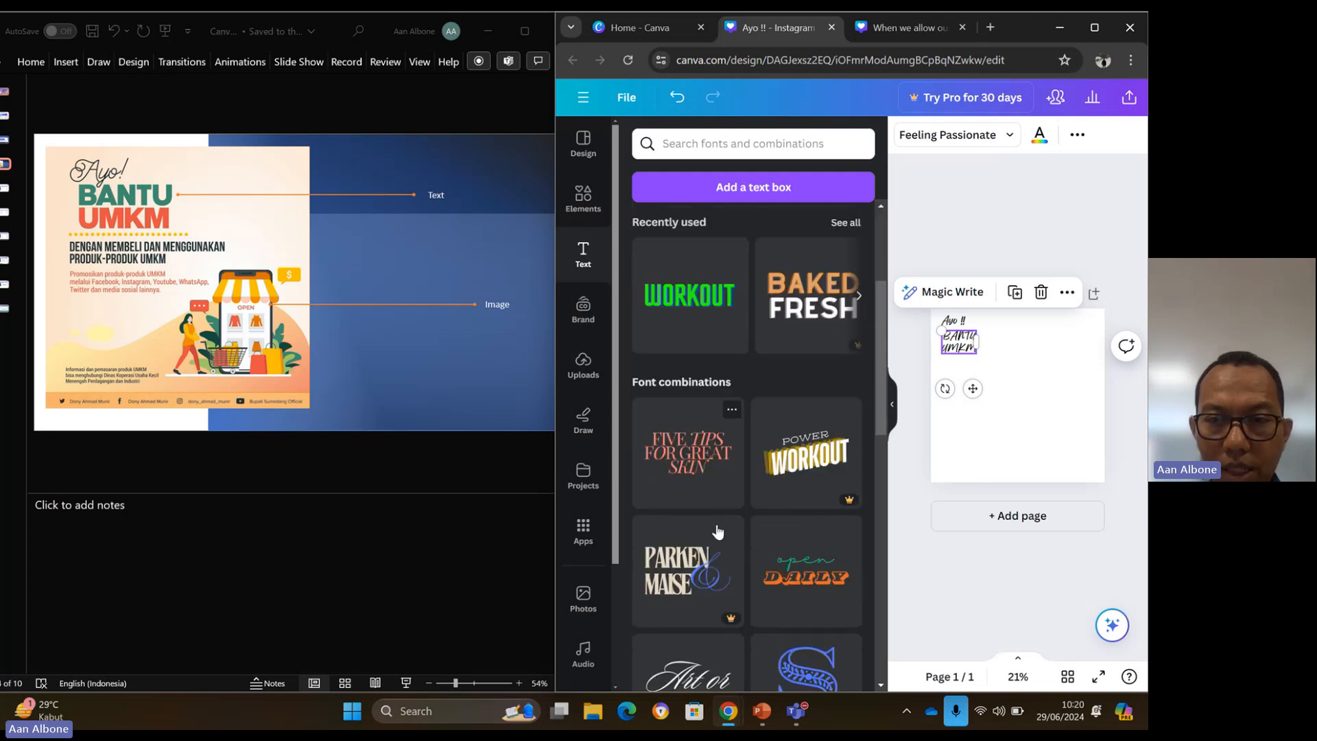
{"action": "scroll", "coordinate": [717, 529], "scroll_direction": "down", "scroll_amount": 5}
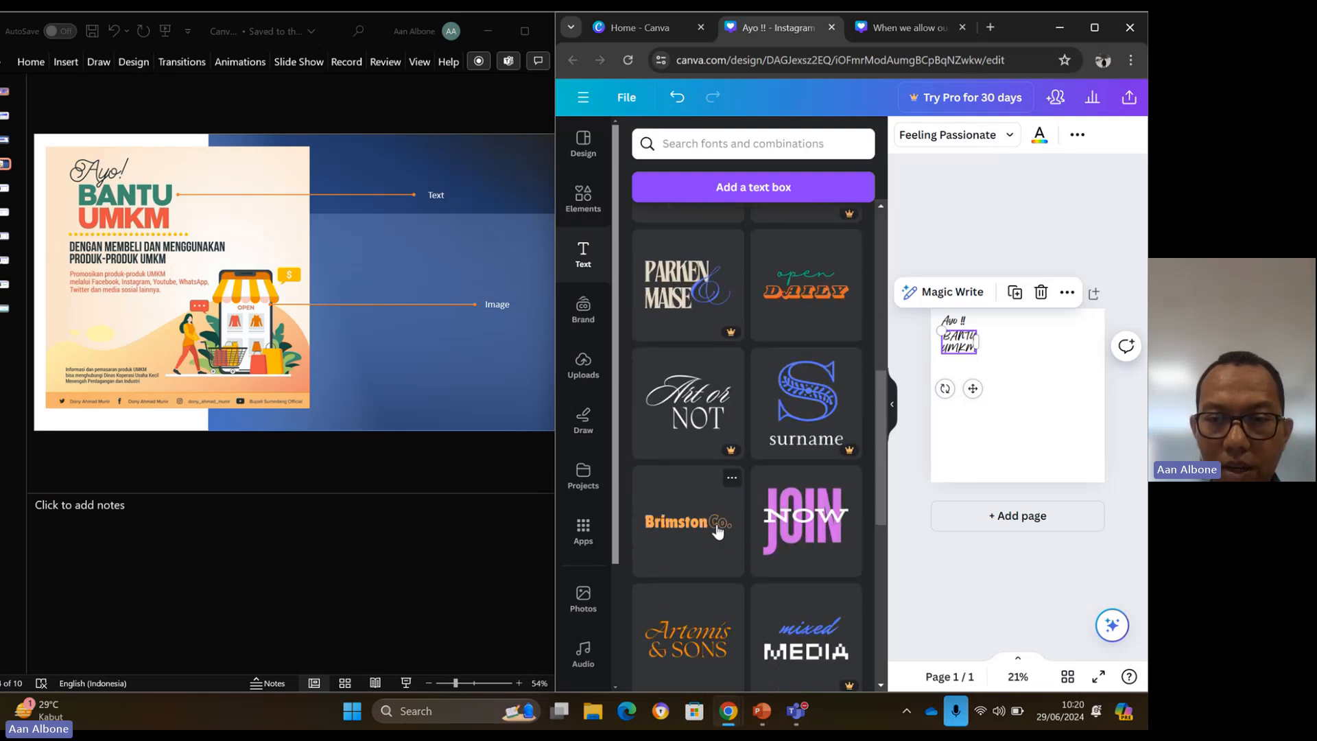
{"action": "scroll", "coordinate": [716, 529], "scroll_direction": "down", "scroll_amount": 5}
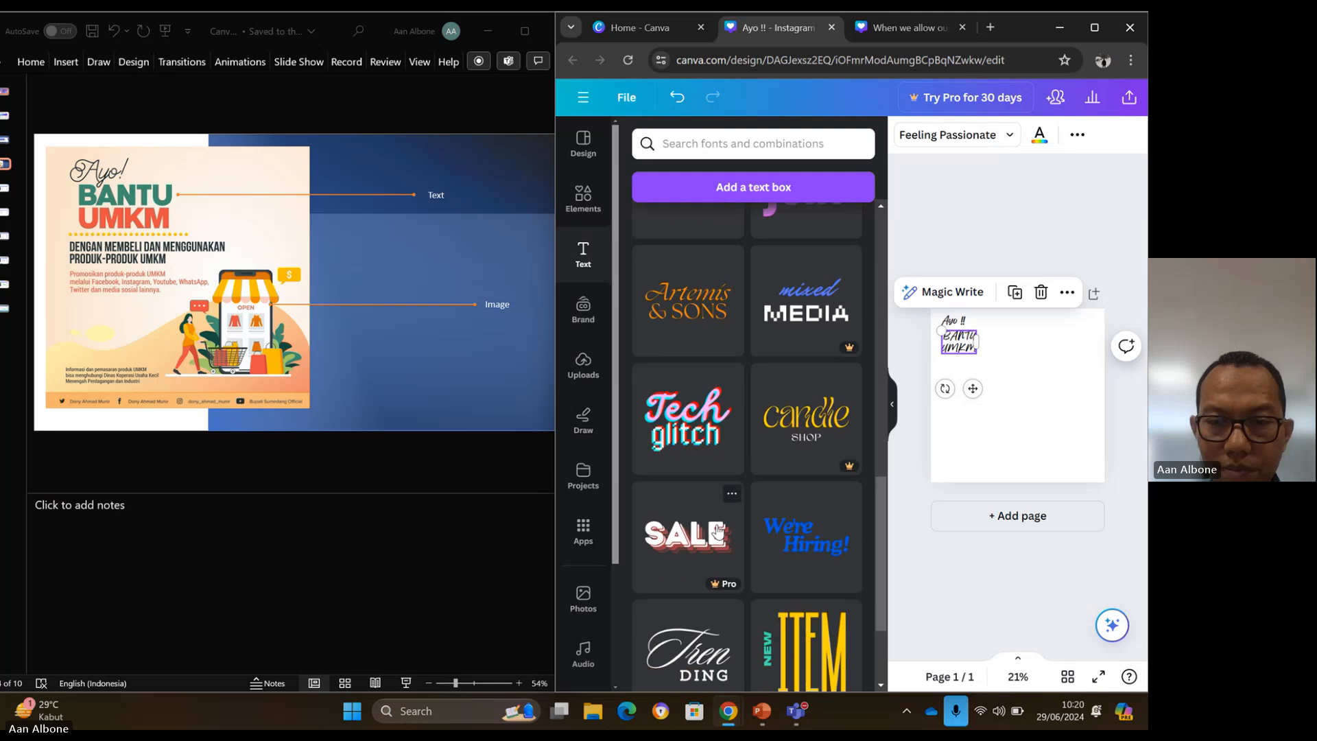
{"action": "scroll", "coordinate": [716, 530], "scroll_direction": "down", "scroll_amount": 8}
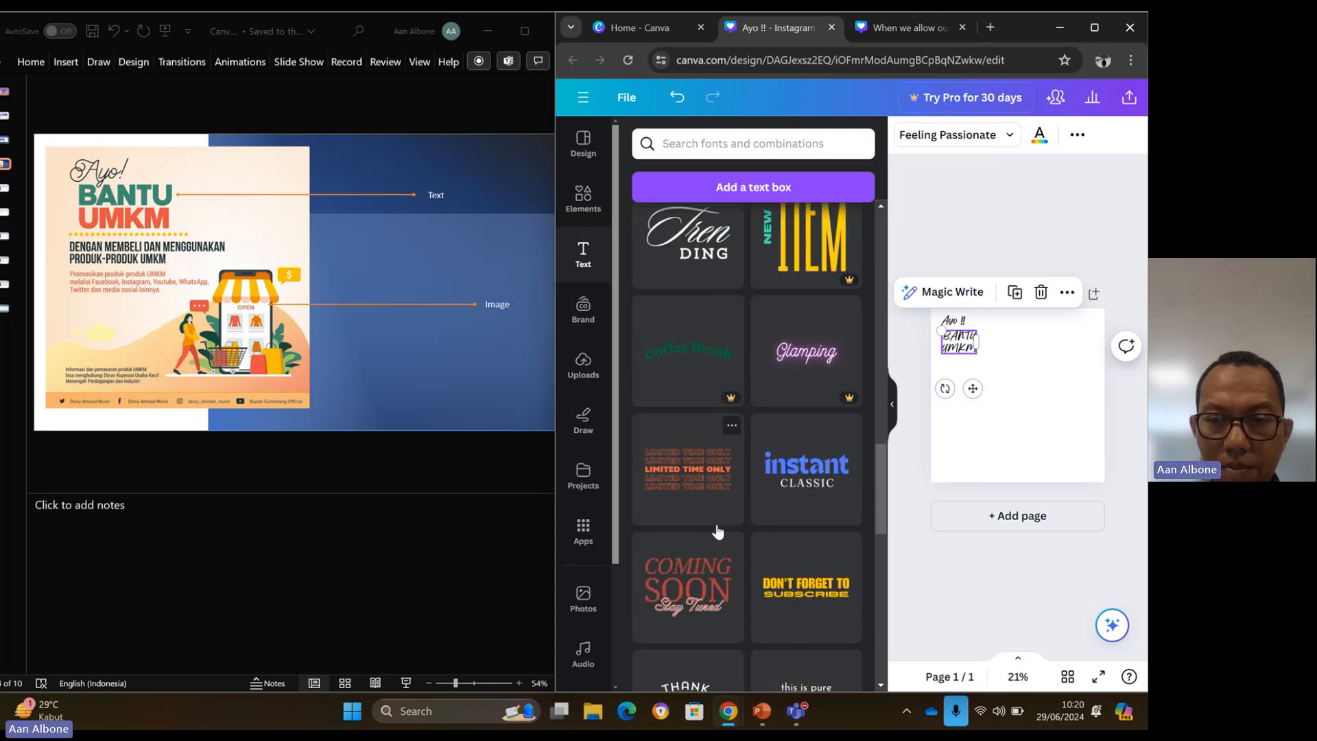
{"action": "scroll", "coordinate": [717, 530], "scroll_direction": "down", "scroll_amount": 6}
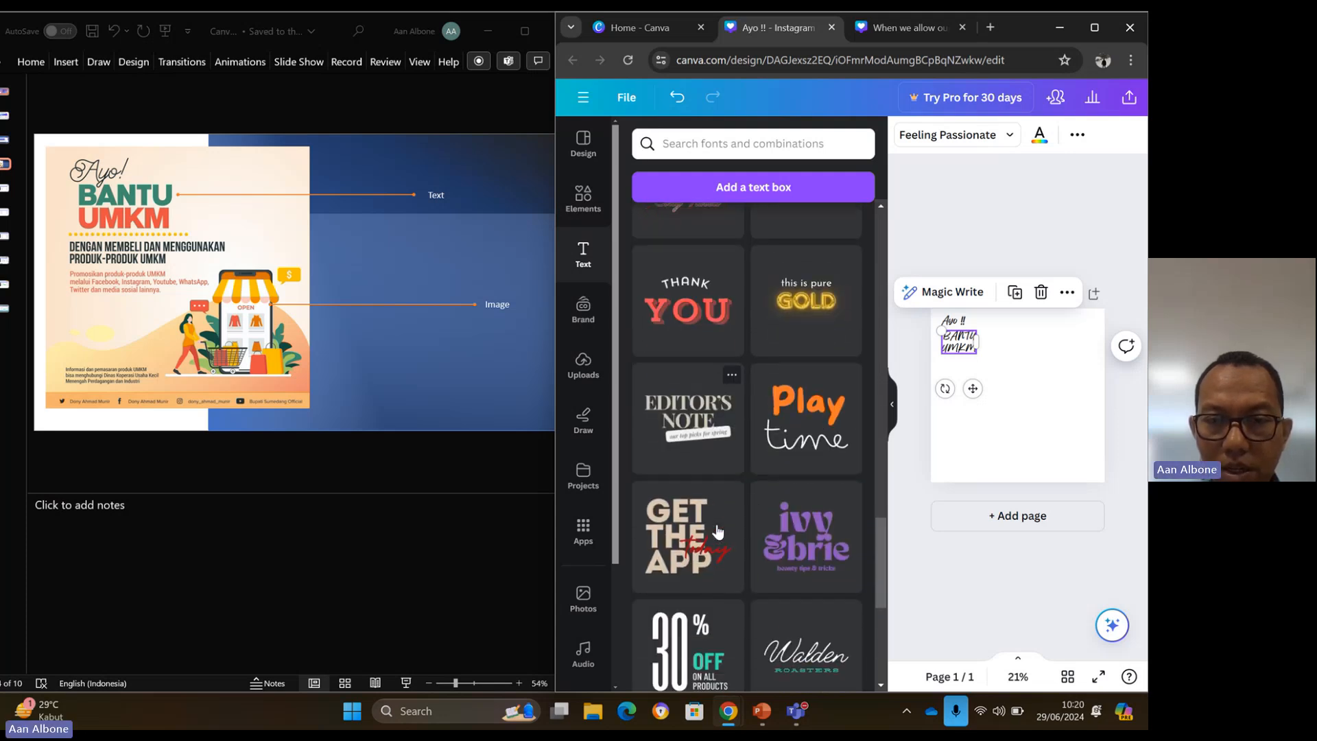
{"action": "scroll", "coordinate": [716, 529], "scroll_direction": "down", "scroll_amount": 2}
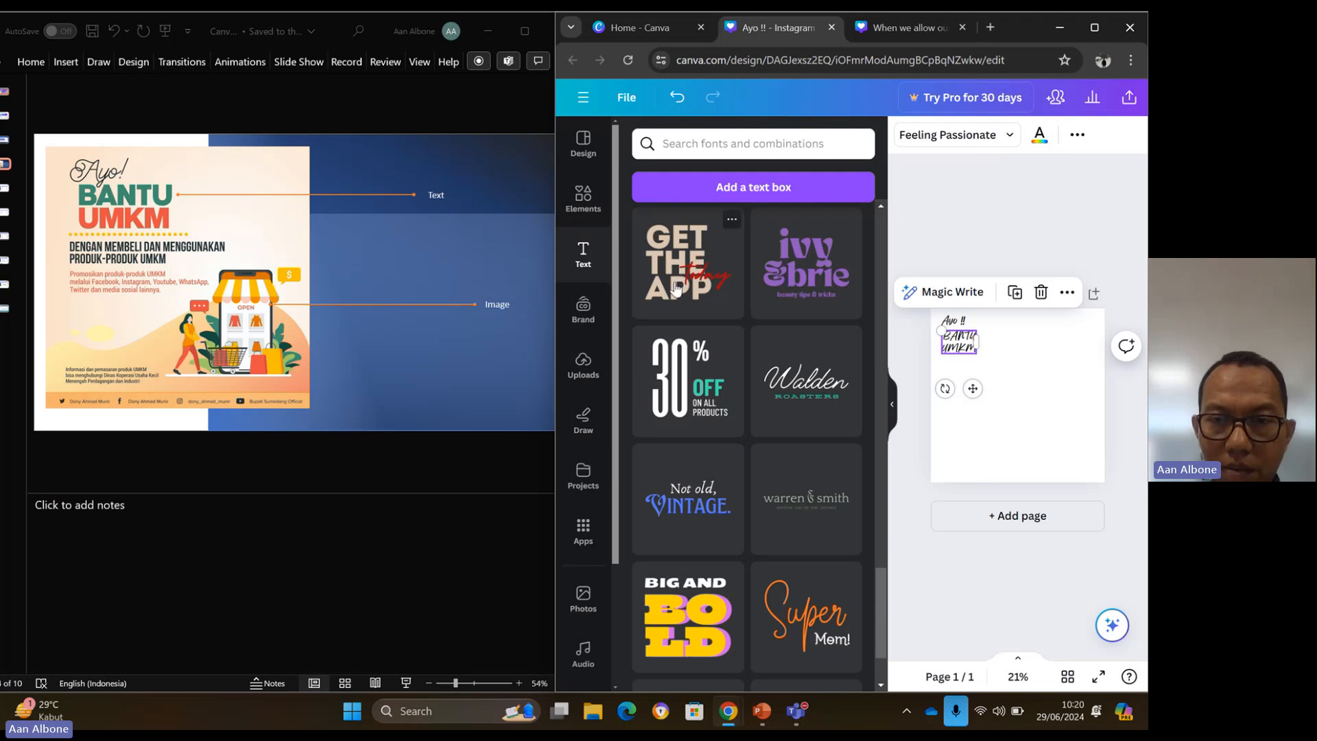
{"action": "scroll", "coordinate": [750, 454], "scroll_direction": "down", "scroll_amount": 2}
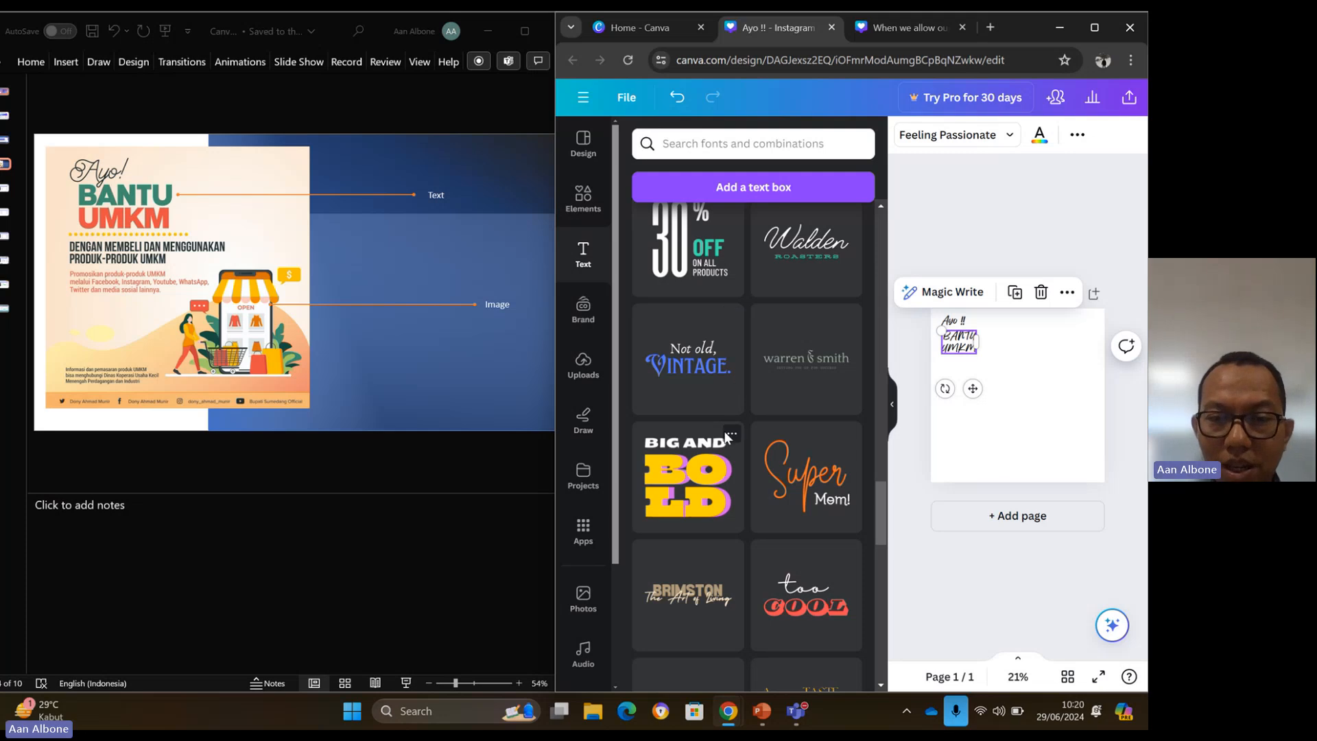
{"action": "scroll", "coordinate": [726, 437], "scroll_direction": "down", "scroll_amount": 7}
{"action": "scroll", "coordinate": [726, 437], "scroll_direction": "down", "scroll_amount": 8}
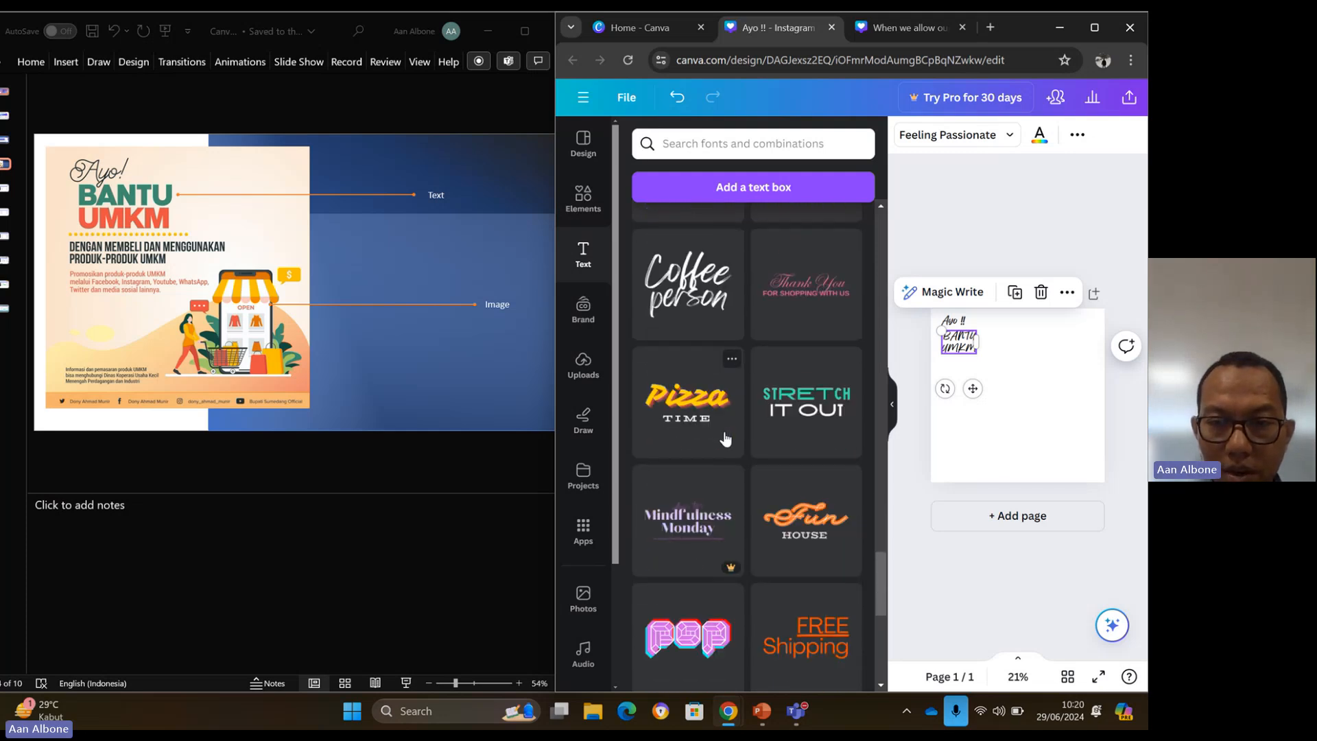
{"action": "scroll", "coordinate": [725, 437], "scroll_direction": "down", "scroll_amount": 6}
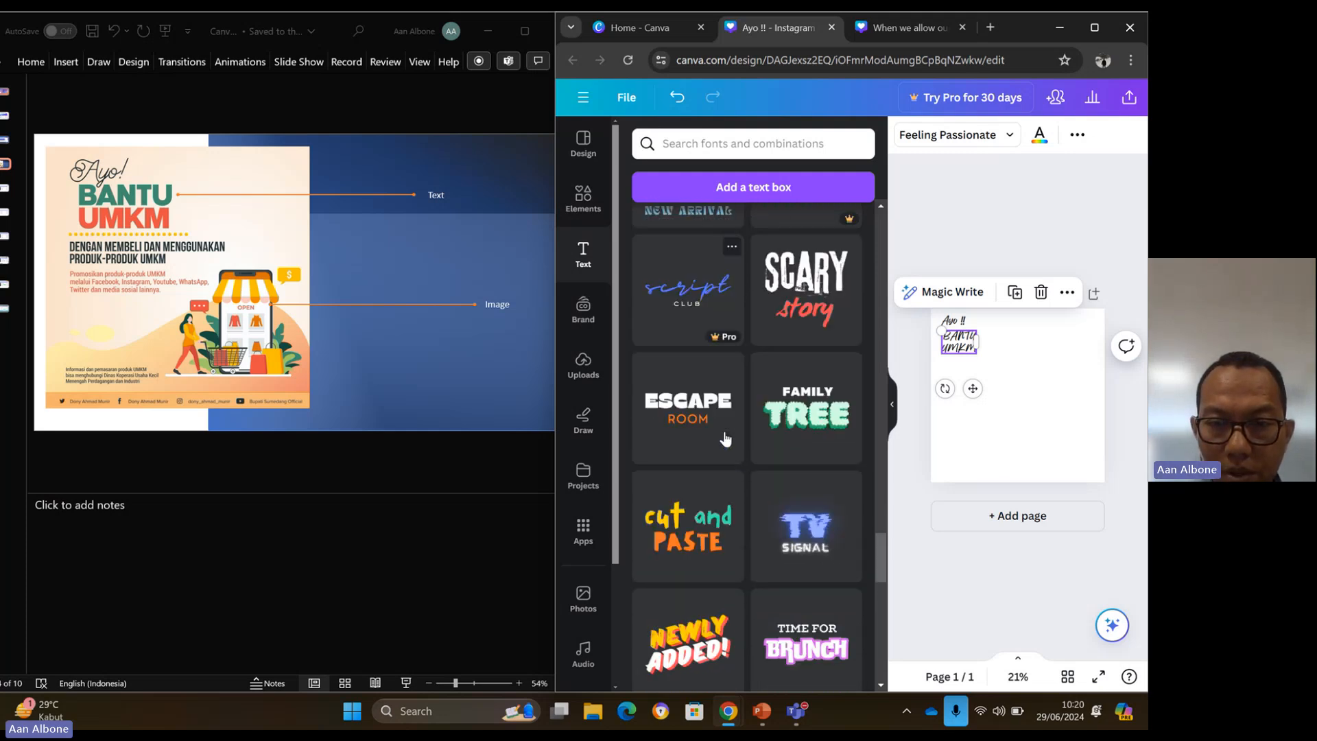
{"action": "scroll", "coordinate": [726, 437], "scroll_direction": "down", "scroll_amount": 3}
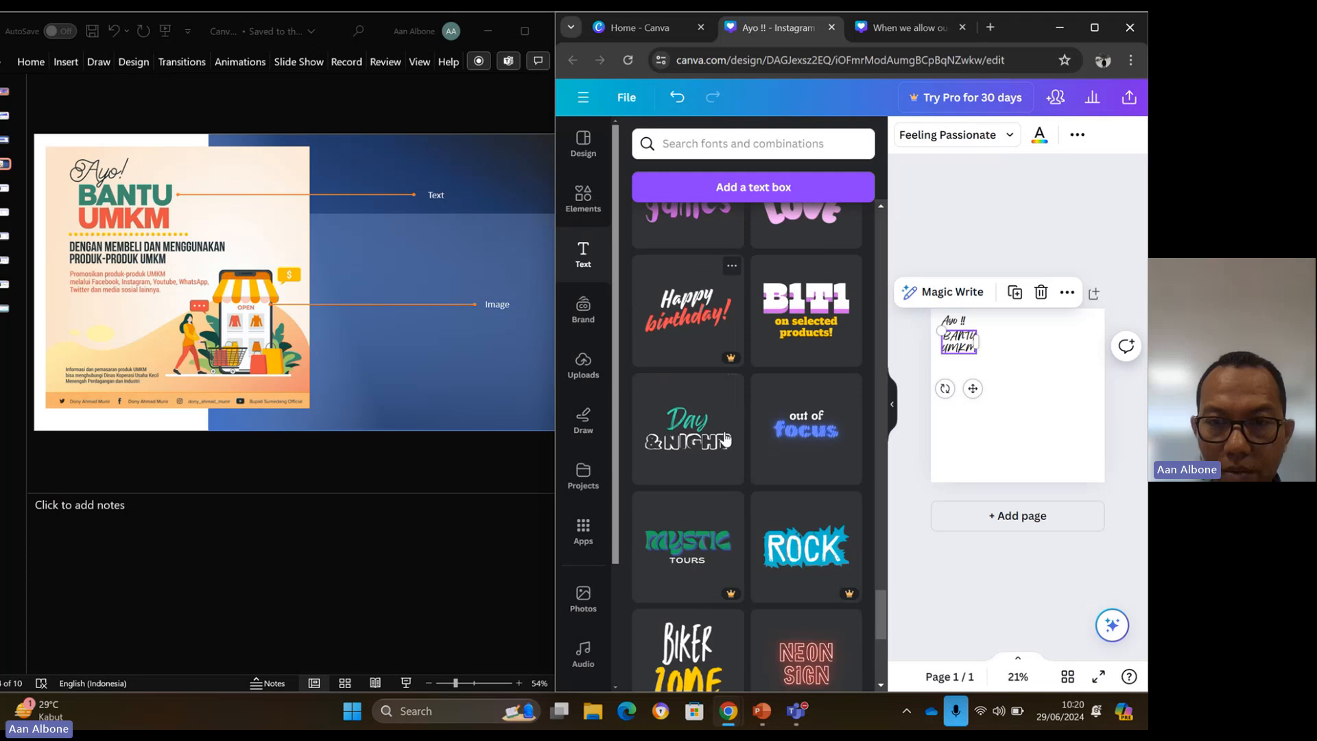
{"action": "scroll", "coordinate": [726, 437], "scroll_direction": "down", "scroll_amount": 5}
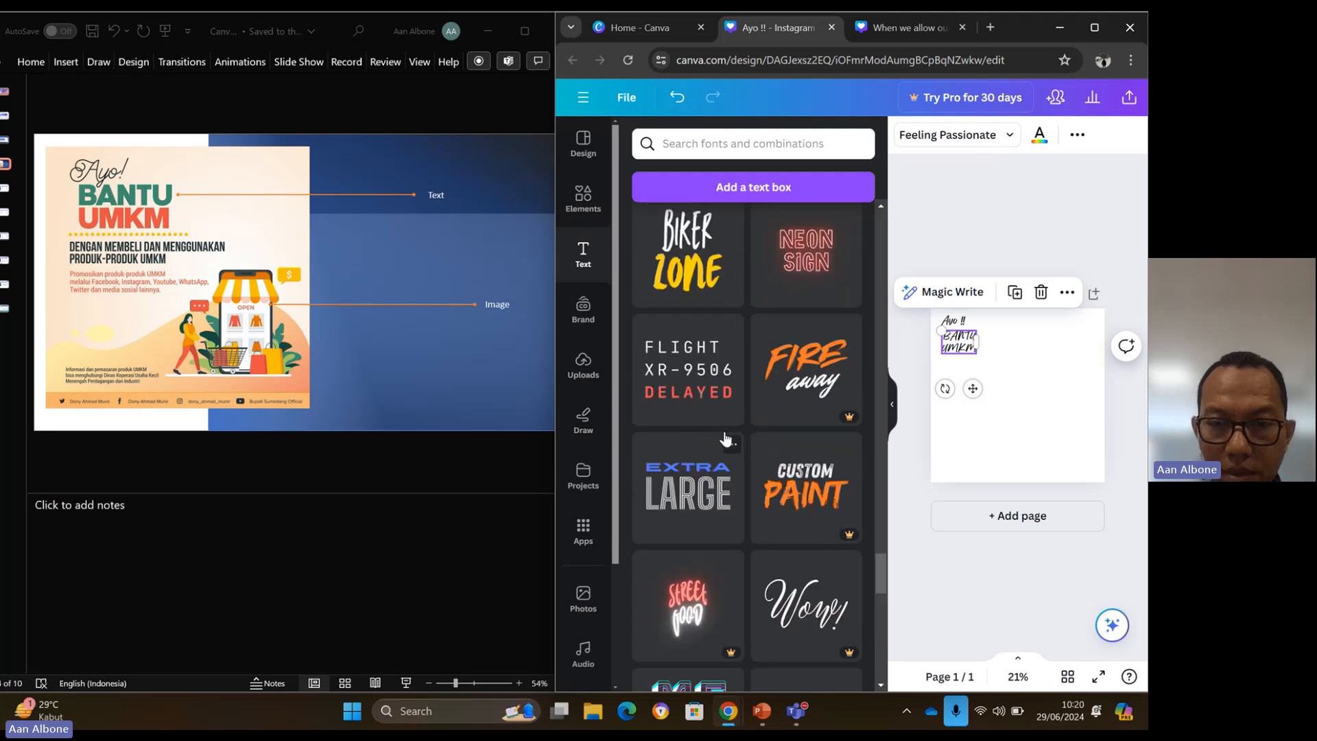
{"action": "scroll", "coordinate": [726, 436], "scroll_direction": "down", "scroll_amount": 7}
{"action": "scroll", "coordinate": [725, 437], "scroll_direction": "up", "scroll_amount": 15}
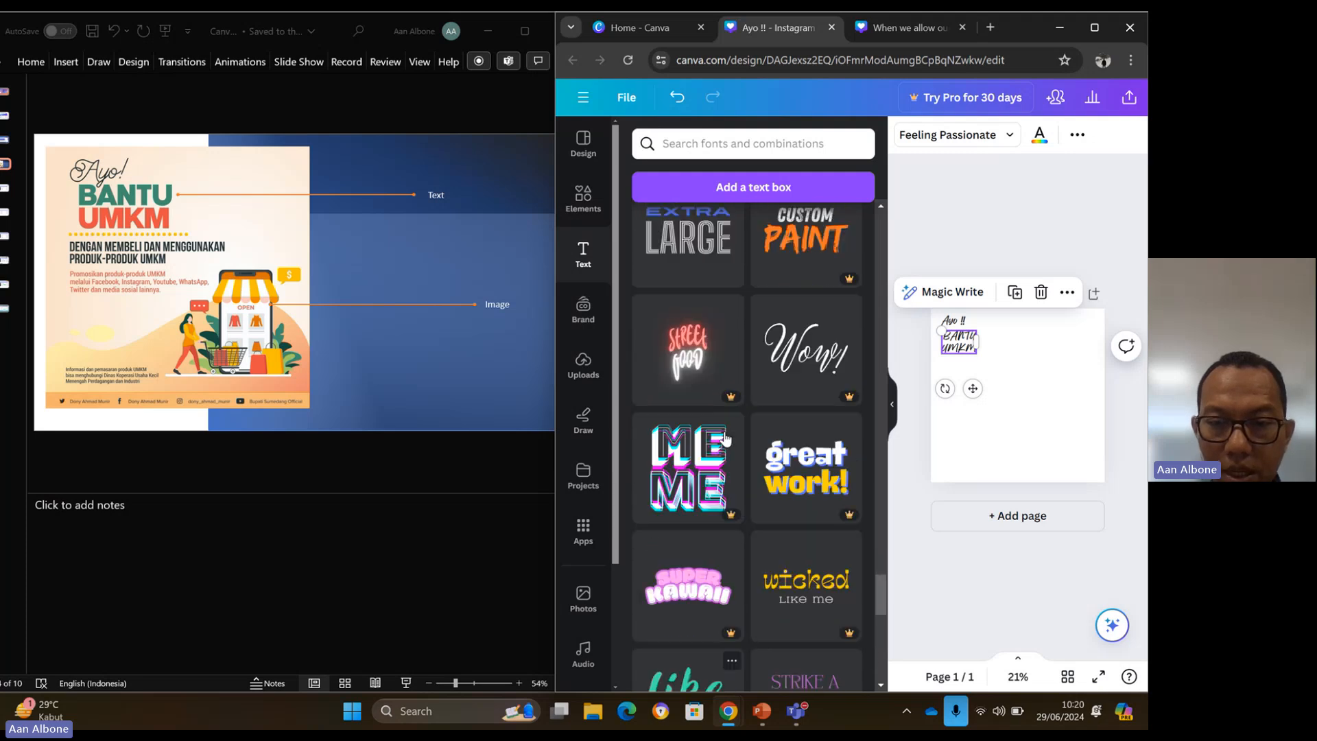
{"action": "scroll", "coordinate": [724, 437], "scroll_direction": "up", "scroll_amount": 10}
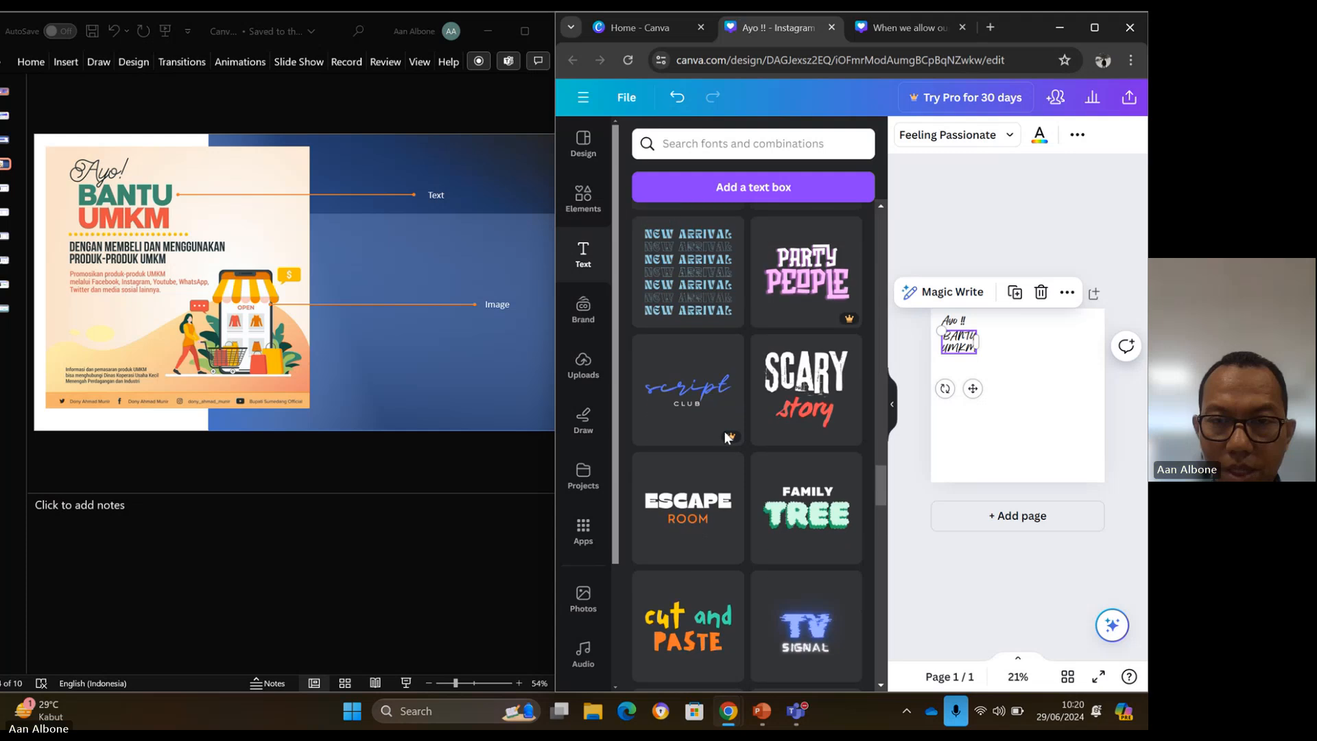
{"action": "scroll", "coordinate": [726, 438], "scroll_direction": "up", "scroll_amount": 4}
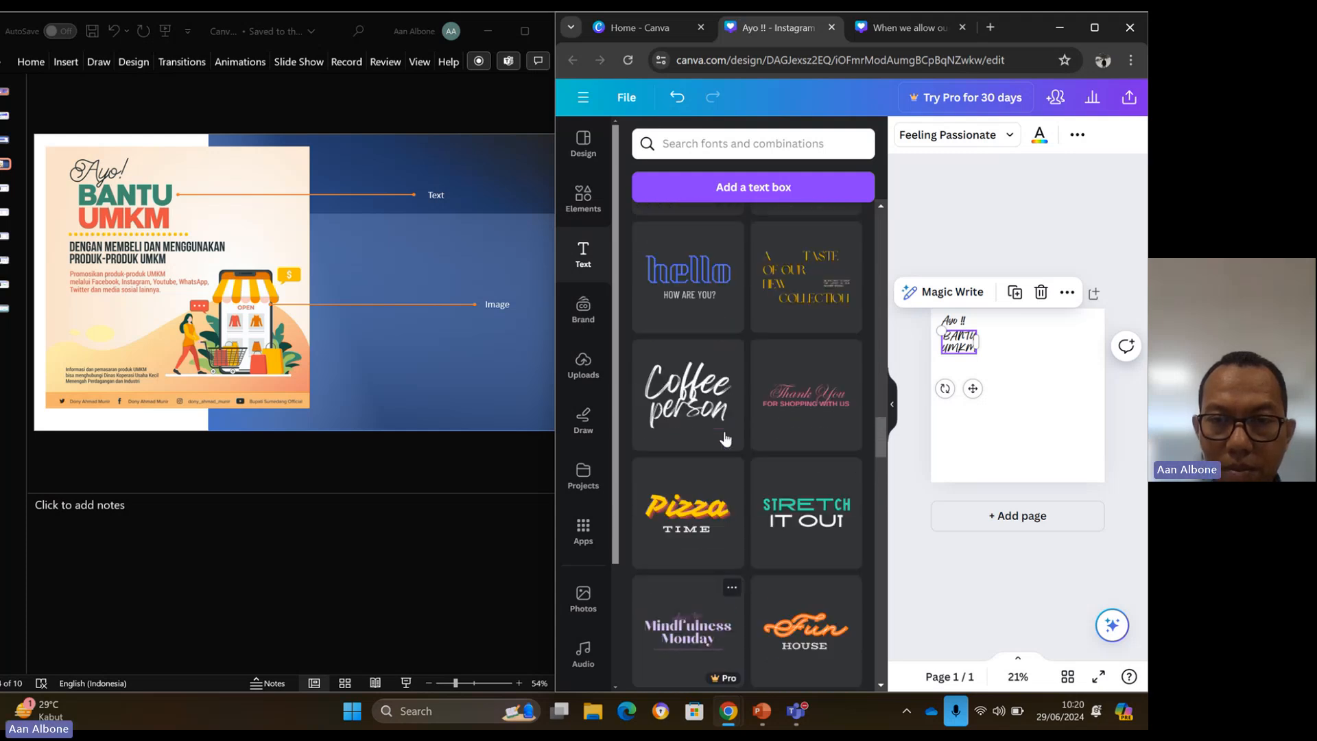
{"action": "scroll", "coordinate": [726, 436], "scroll_direction": "up", "scroll_amount": 8}
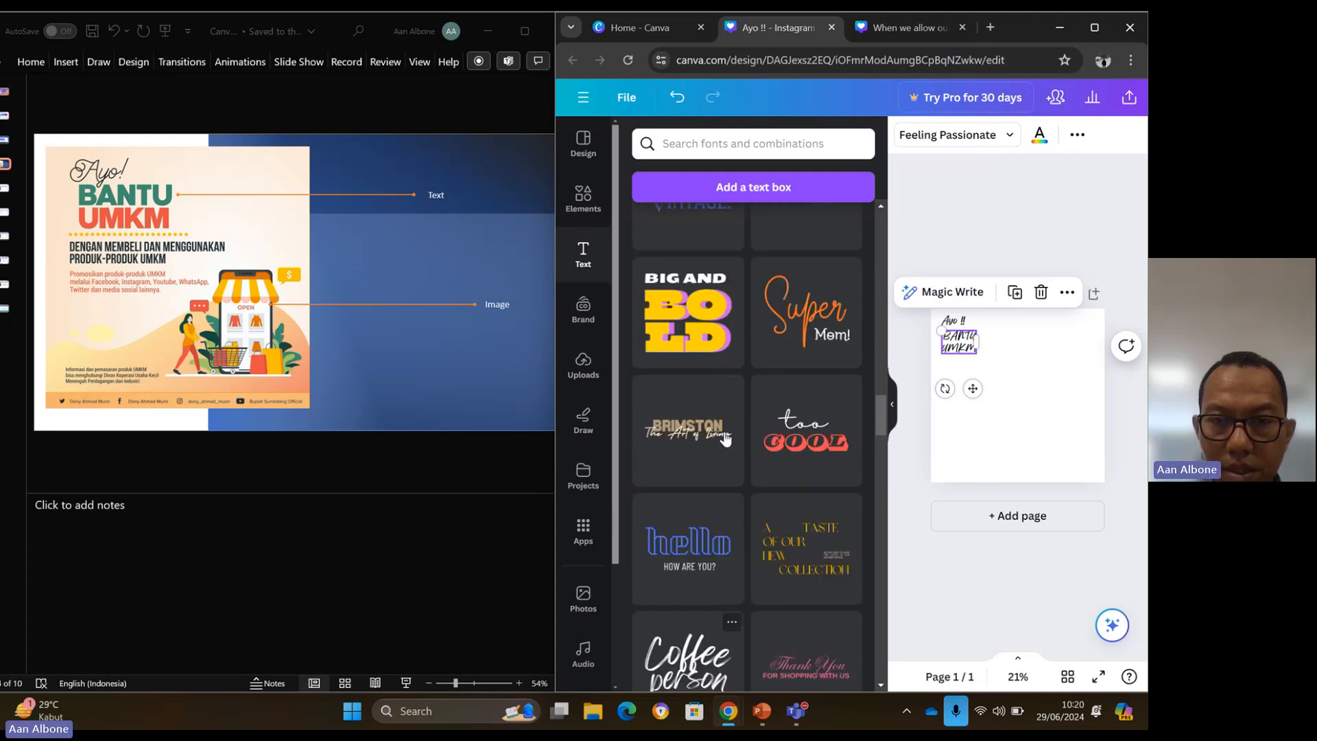
{"action": "scroll", "coordinate": [726, 437], "scroll_direction": "up", "scroll_amount": 4}
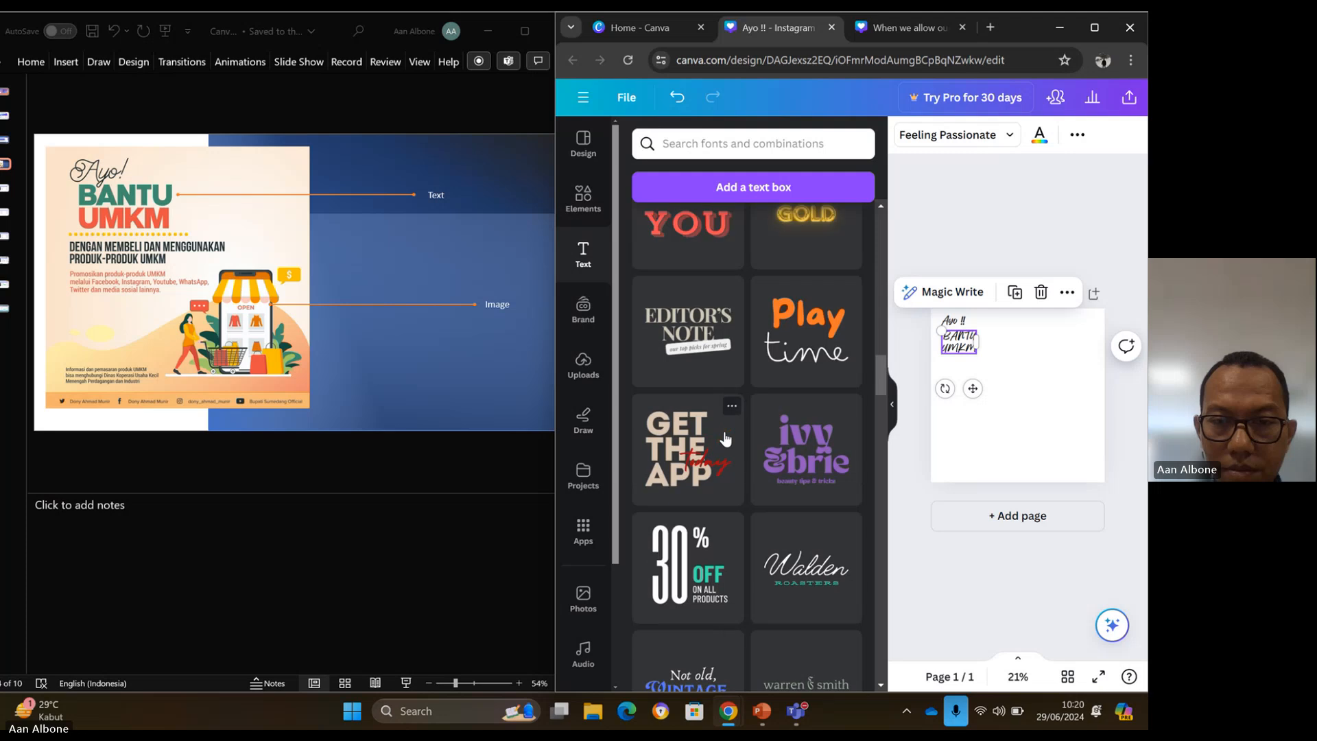
{"action": "left_click", "coordinate": [686, 446]}
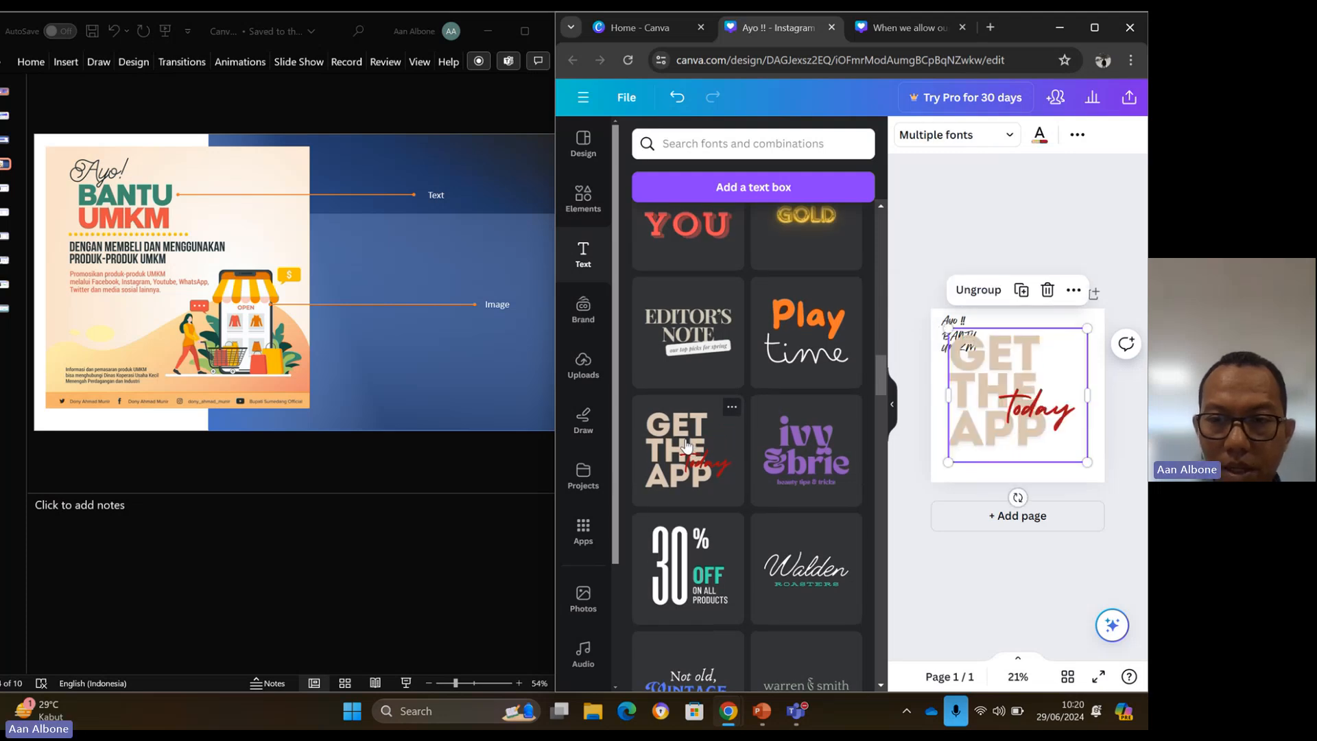
{"action": "left_click", "coordinate": [981, 478]}
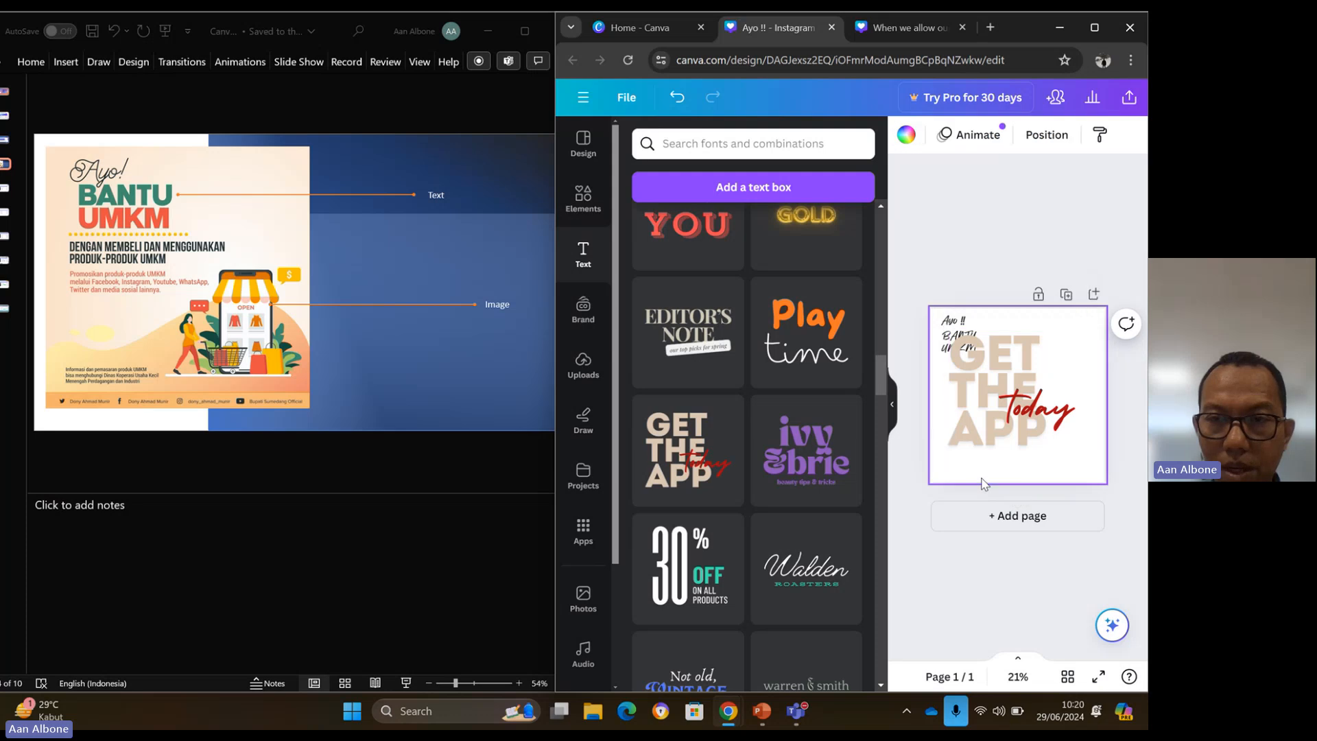
Shrink the "GET THE APP today" group from its upper-right corner until its headline font size is about 97.7.
{"action": "left_click", "coordinate": [899, 416]}
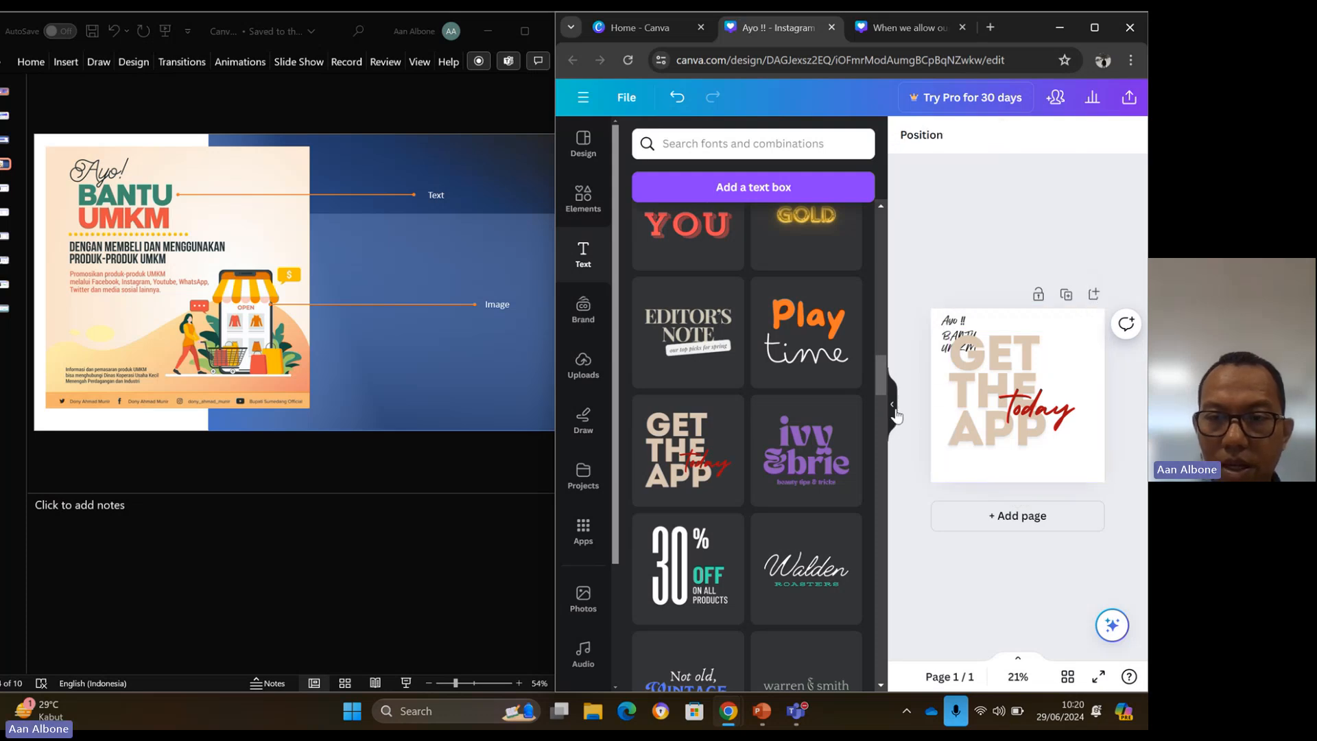
{"action": "left_click", "coordinate": [893, 408]}
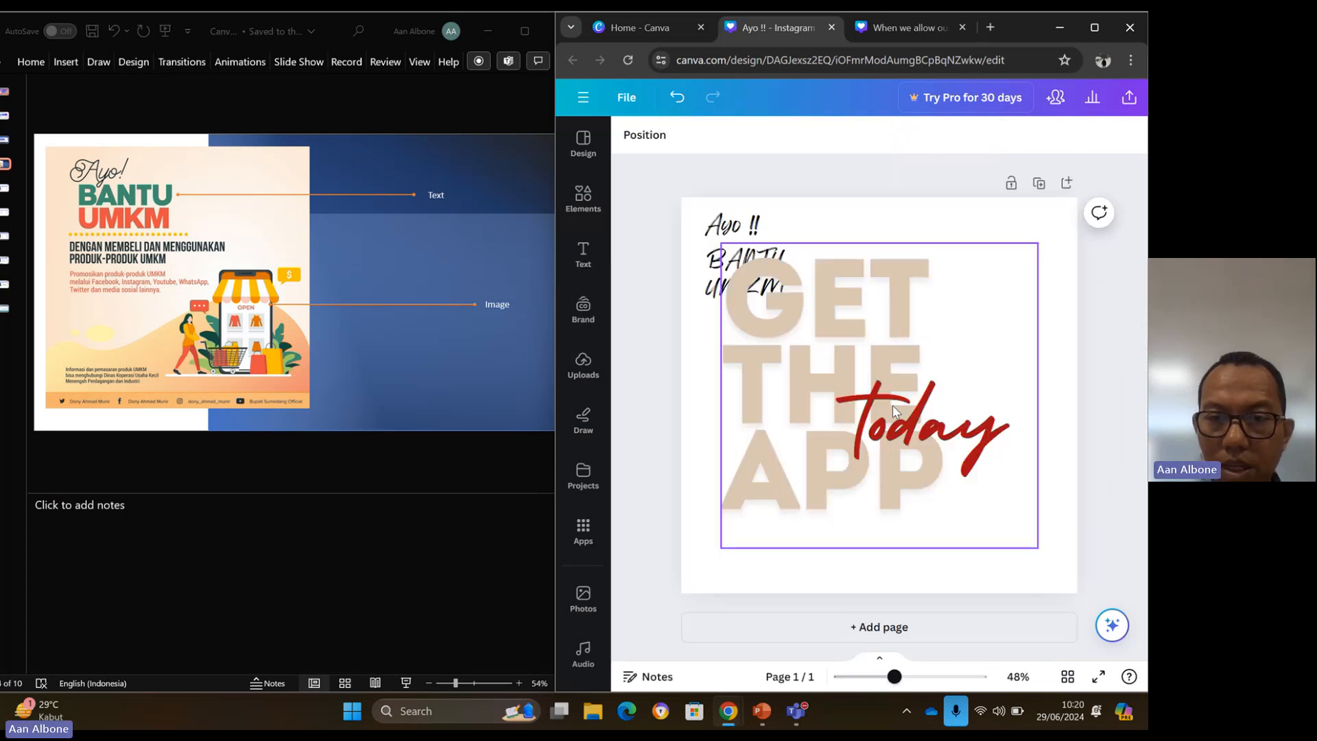
{"action": "left_click", "coordinate": [877, 449]}
{"action": "left_click", "coordinate": [917, 253]}
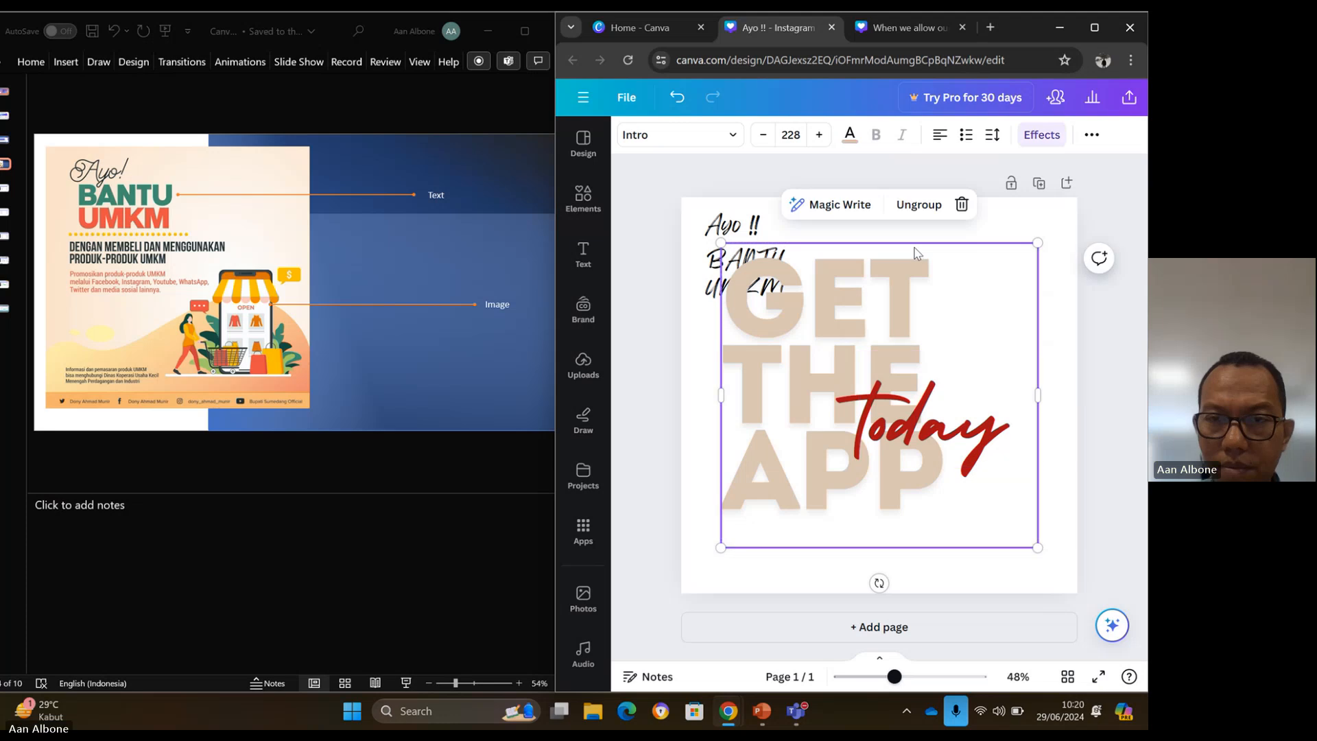
{"action": "left_click_drag", "start_coordinate": [1037, 241], "coordinate": [856, 416]}
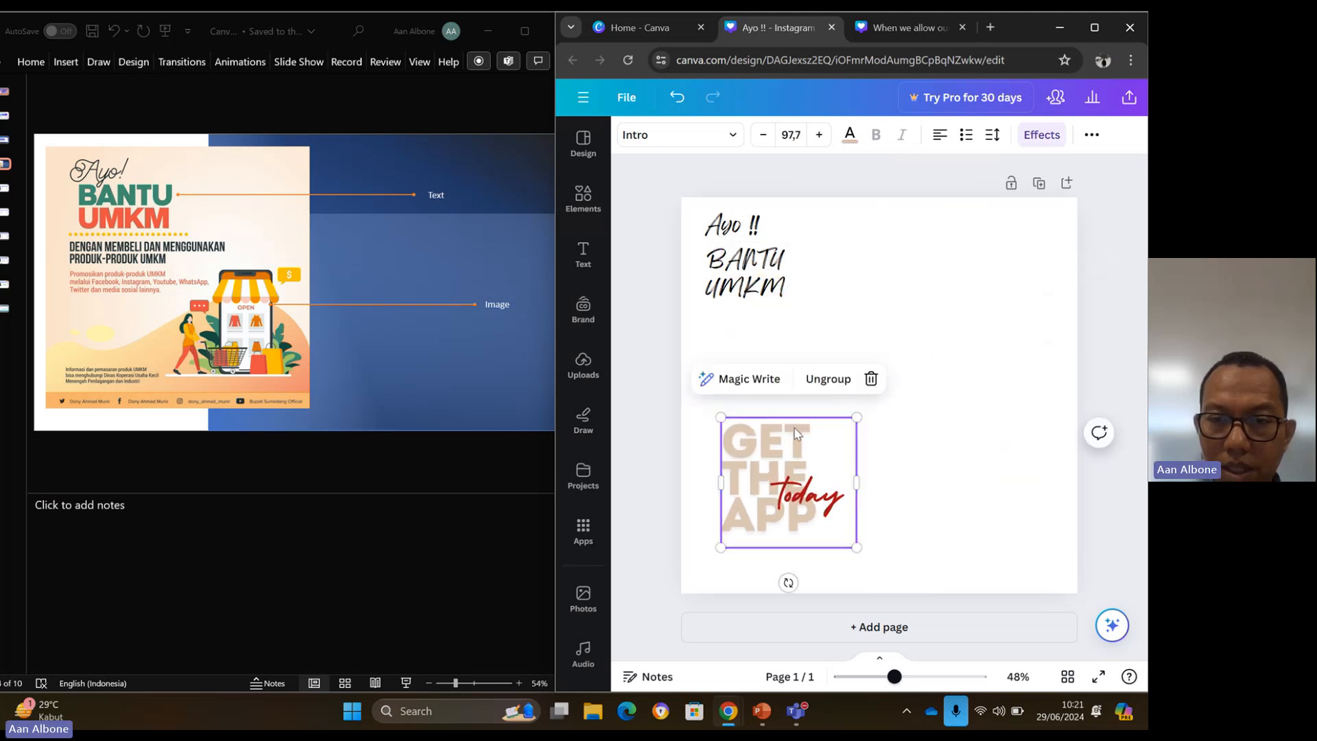
Delete the red "today" text from the group and narrow the remaining text box to fit "GET THE APP".
{"action": "double_click", "coordinate": [792, 446]}
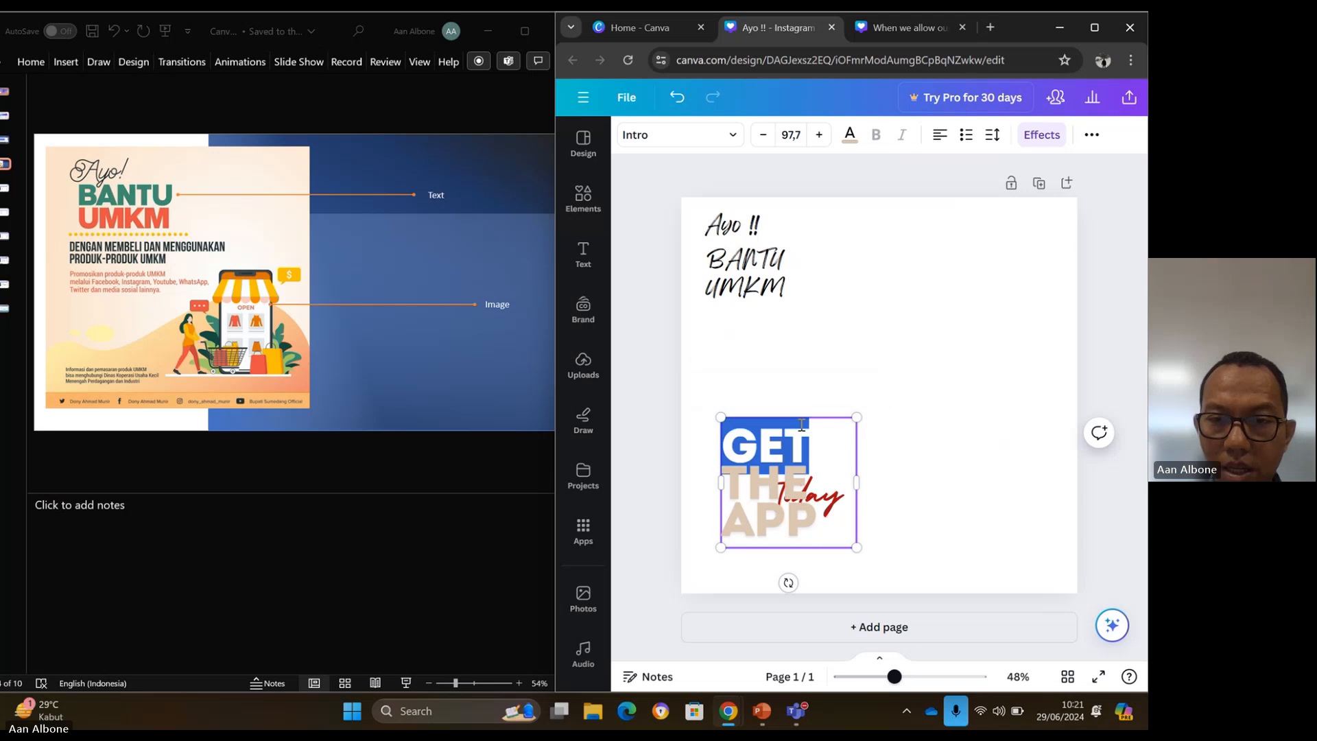
{"action": "left_click", "coordinate": [835, 500]}
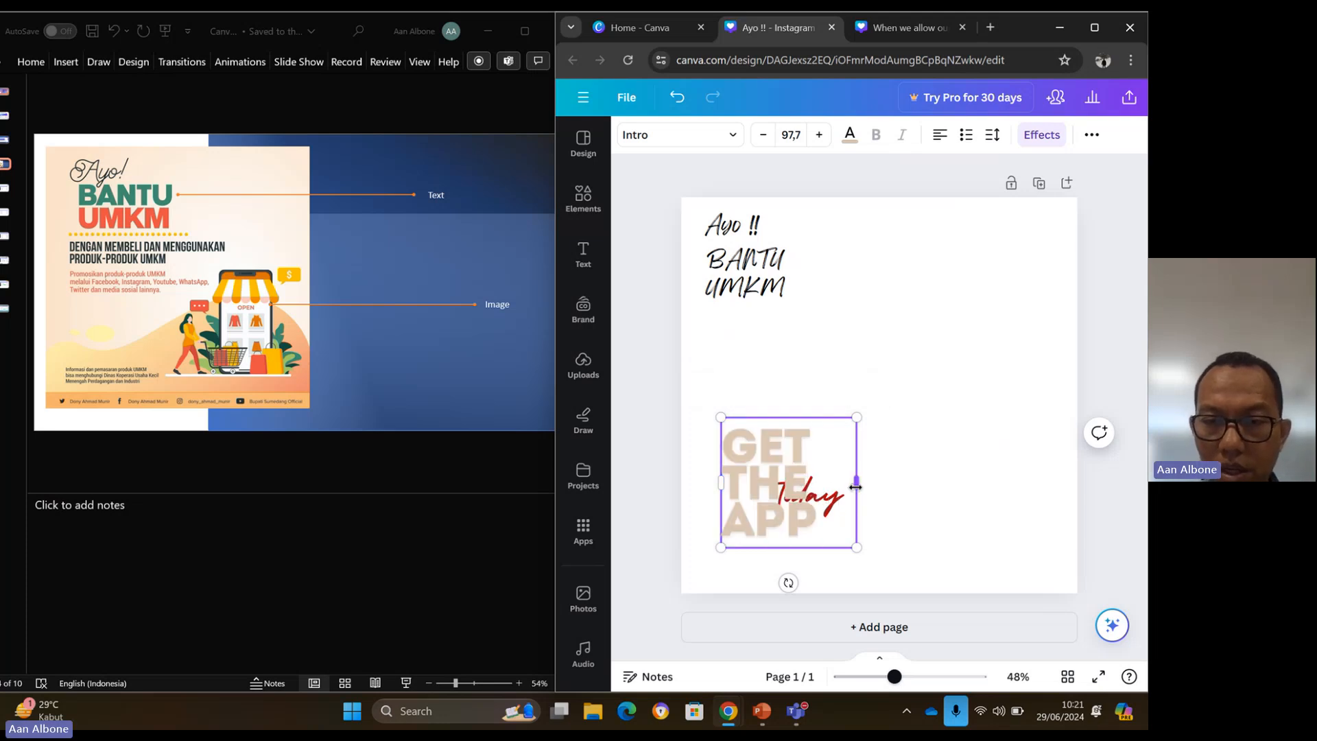
{"action": "left_click_drag", "start_coordinate": [857, 482], "coordinate": [984, 482]}
{"action": "left_click", "coordinate": [852, 510]}
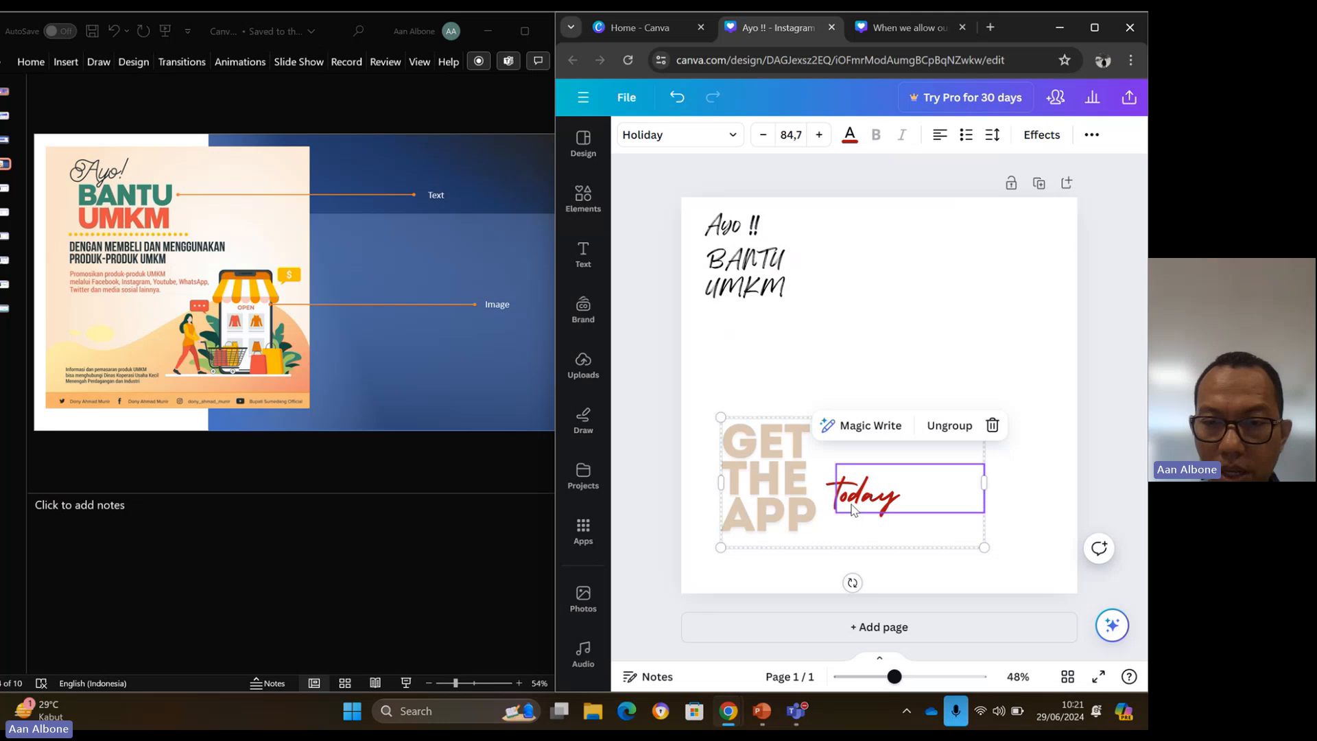
{"action": "key", "text": "Delete"}
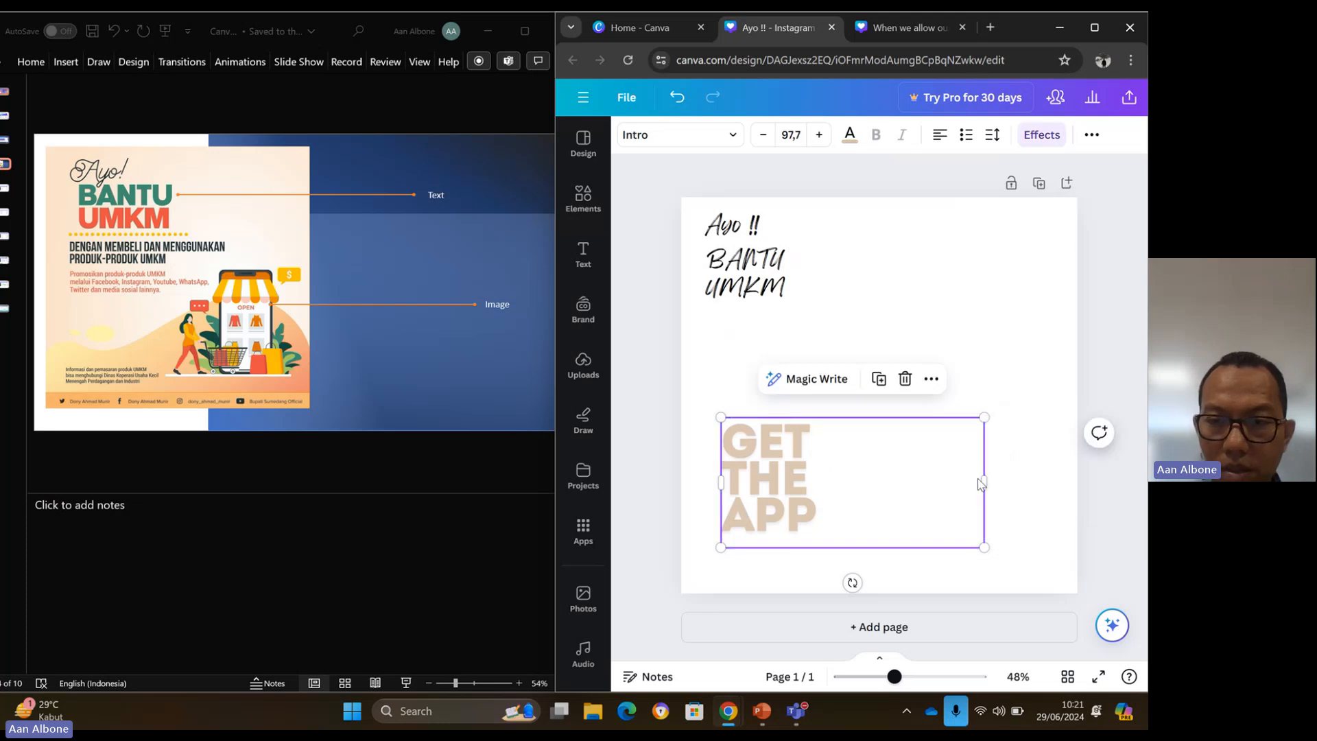
{"action": "left_click_drag", "start_coordinate": [985, 483], "coordinate": [818, 484]}
Replace "GET" with "BANTU" and widen the text box to about 432 so the word fits on one line.
{"action": "double_click", "coordinate": [750, 439]}
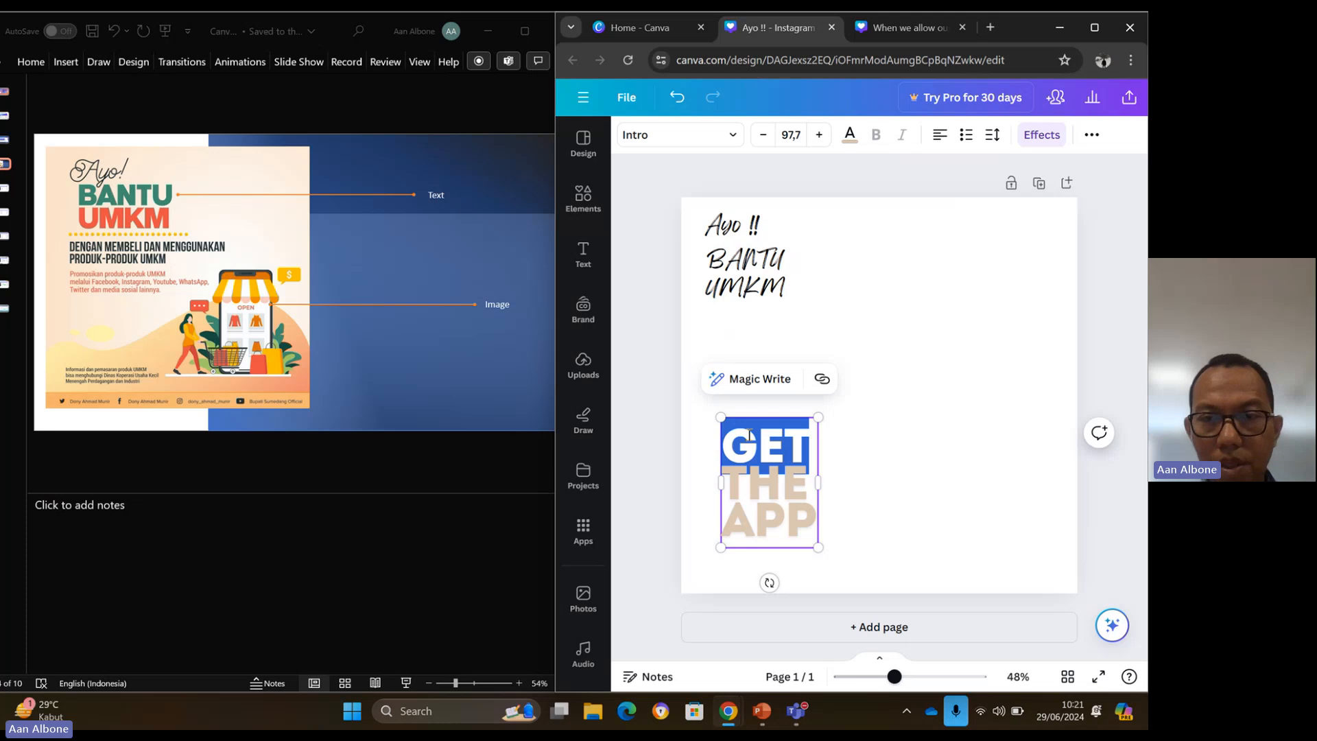
{"action": "type", "text": "BANTU"}
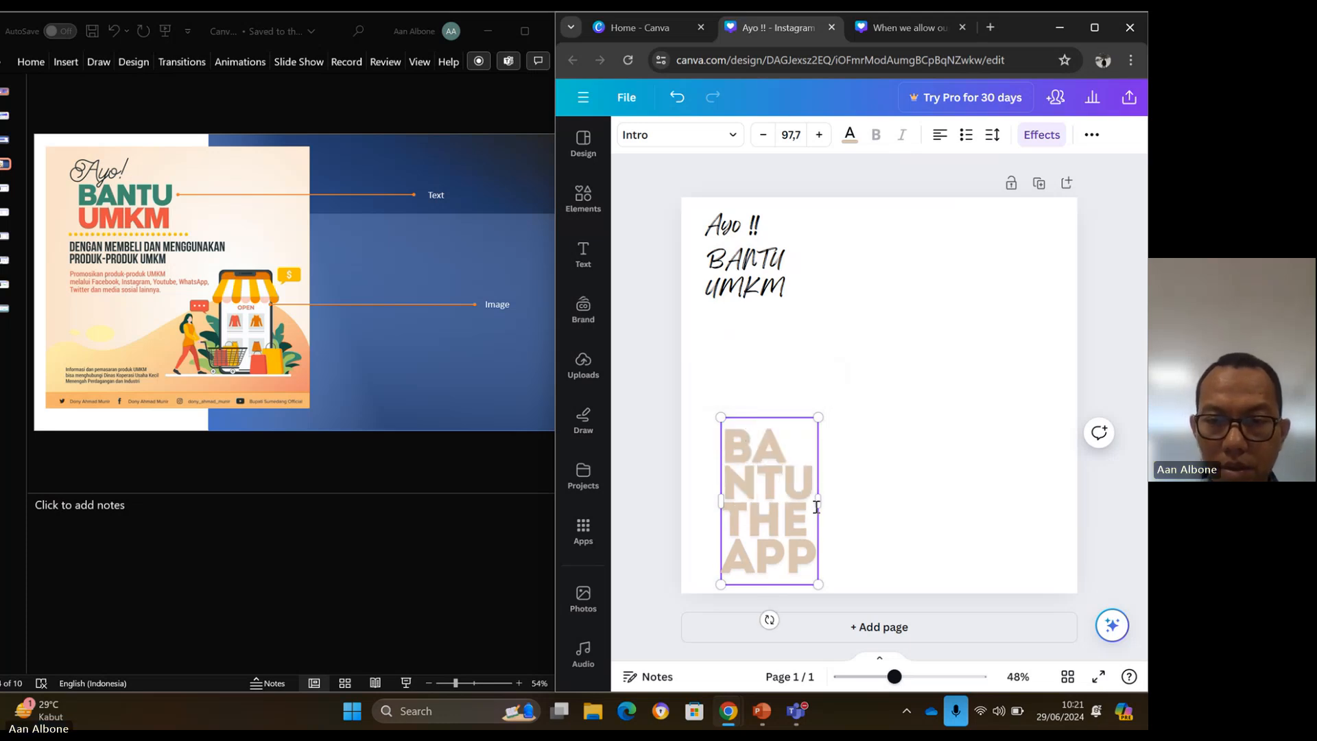
{"action": "left_click_drag", "start_coordinate": [850, 497], "coordinate": [891, 497]}
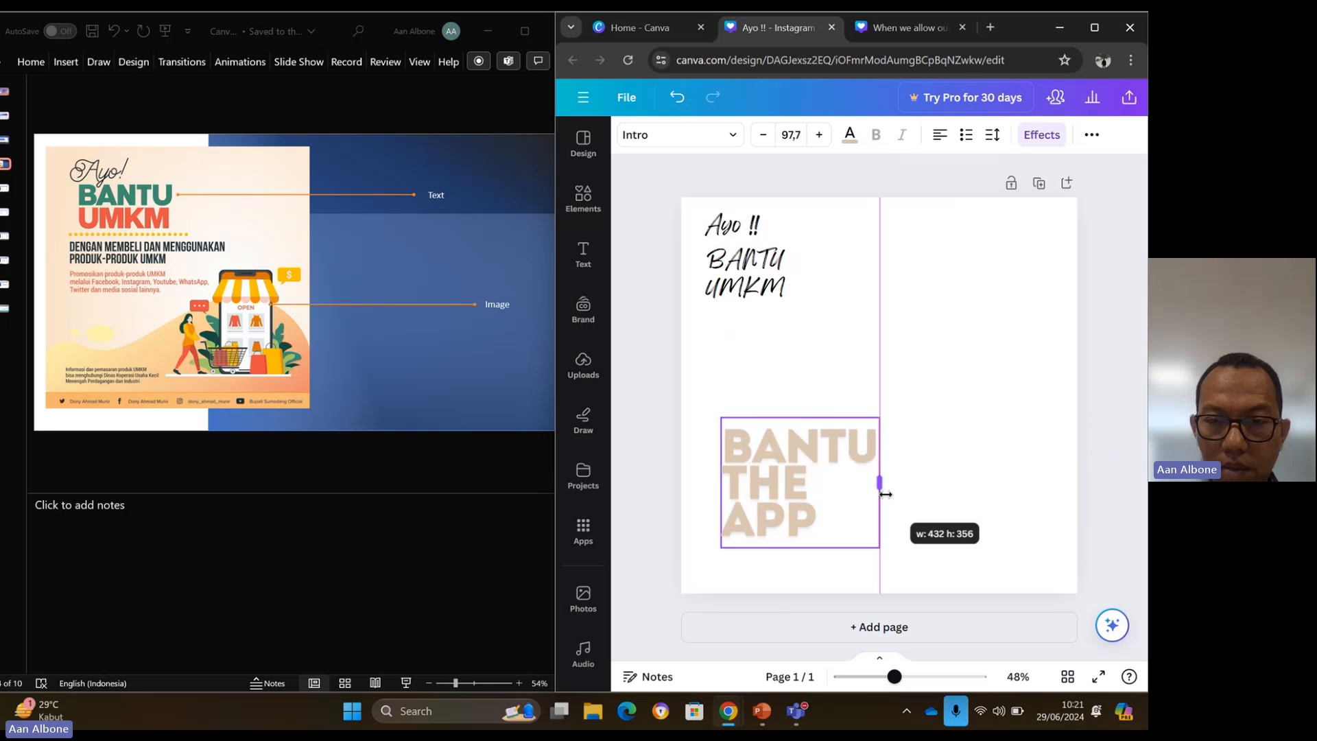
Replace "THE APP" with "UMKM" on the line below "BANTU" in the bold beige text.
{"action": "left_click_drag", "start_coordinate": [746, 480], "coordinate": [831, 514]}
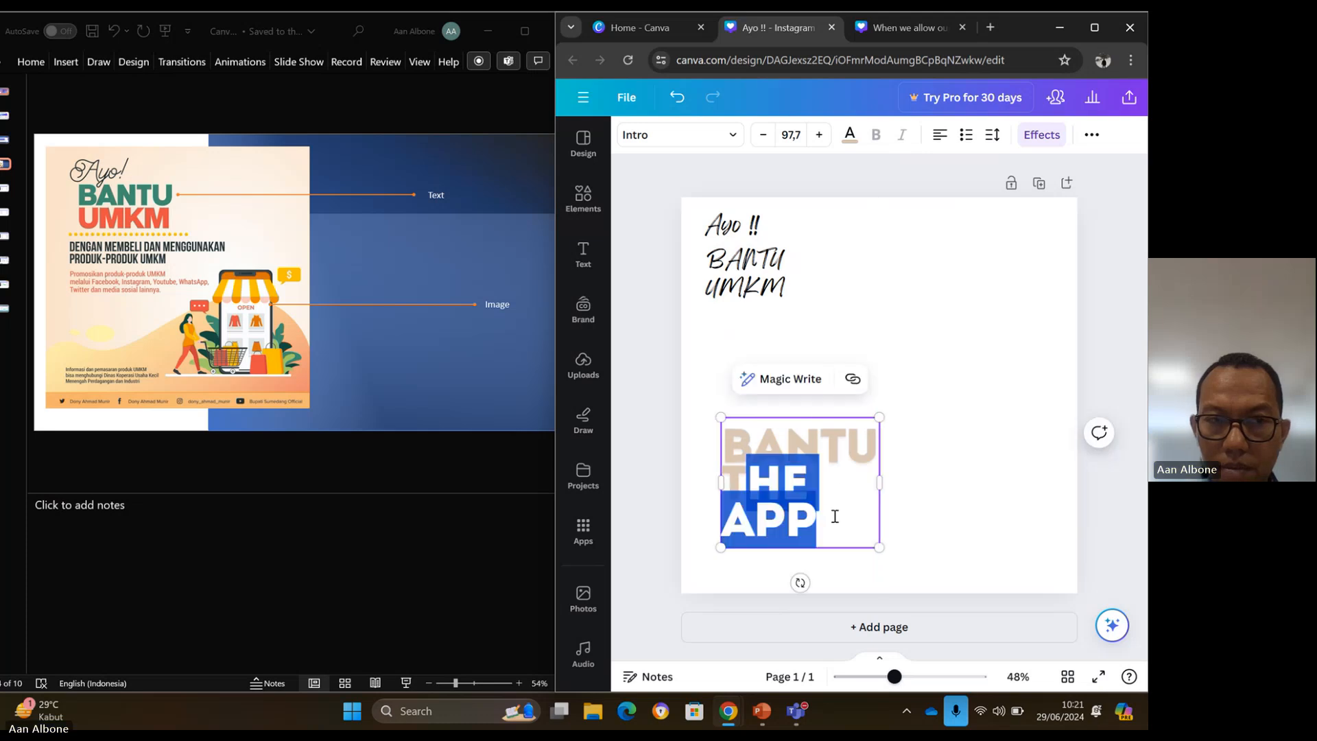
{"action": "left_click", "coordinate": [776, 501]}
{"action": "left_click_drag", "start_coordinate": [746, 480], "coordinate": [823, 523]}
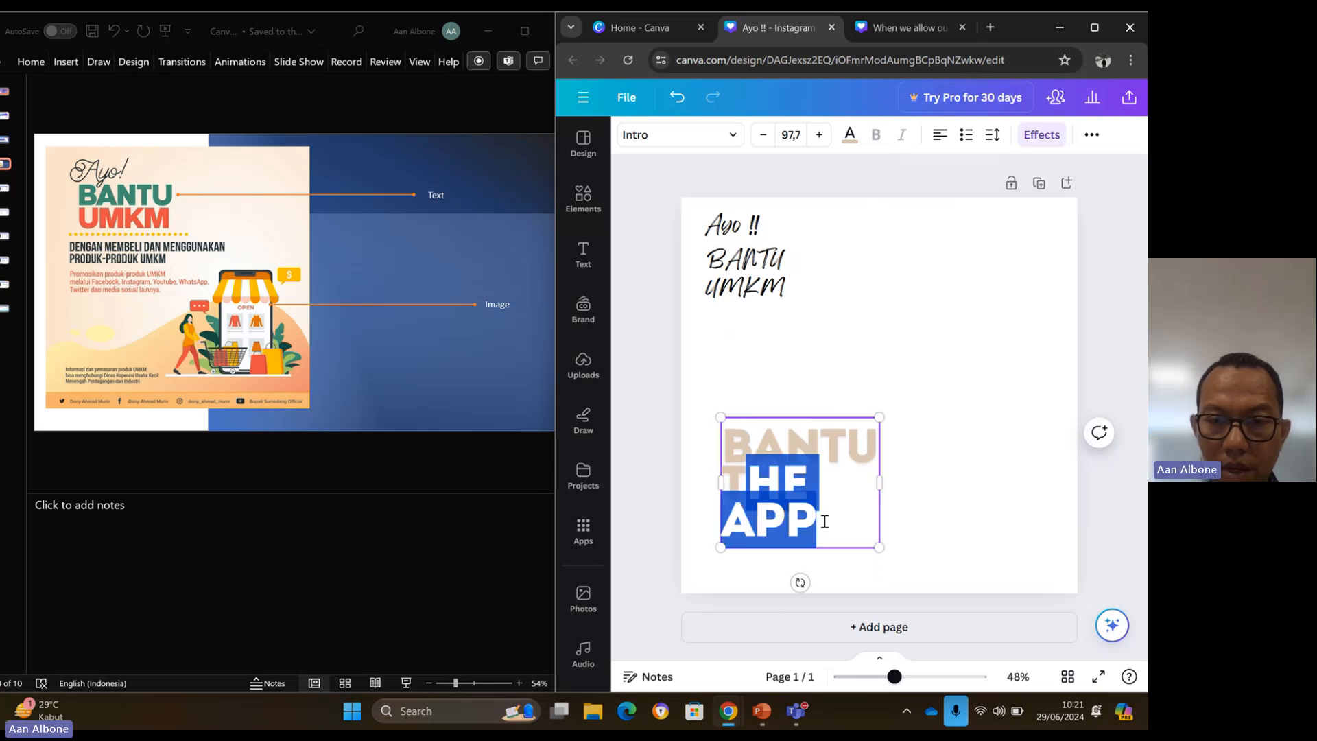
{"action": "key", "text": "BackSpace"}
{"action": "key", "text": "BackSpace"}
{"action": "type", "text": "UM"}
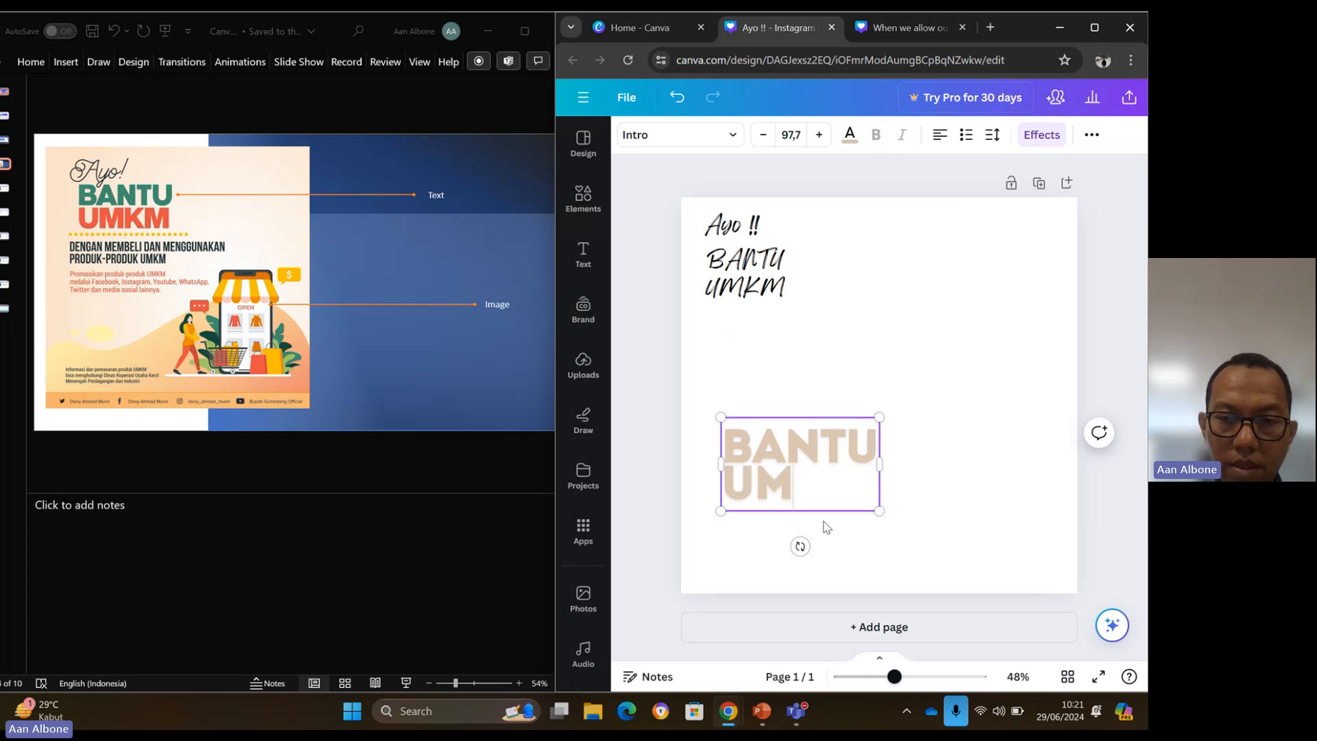
{"action": "type", "text": "O"}
{"action": "key", "text": "BackSpace"}
{"action": "type", "text": "KM"}
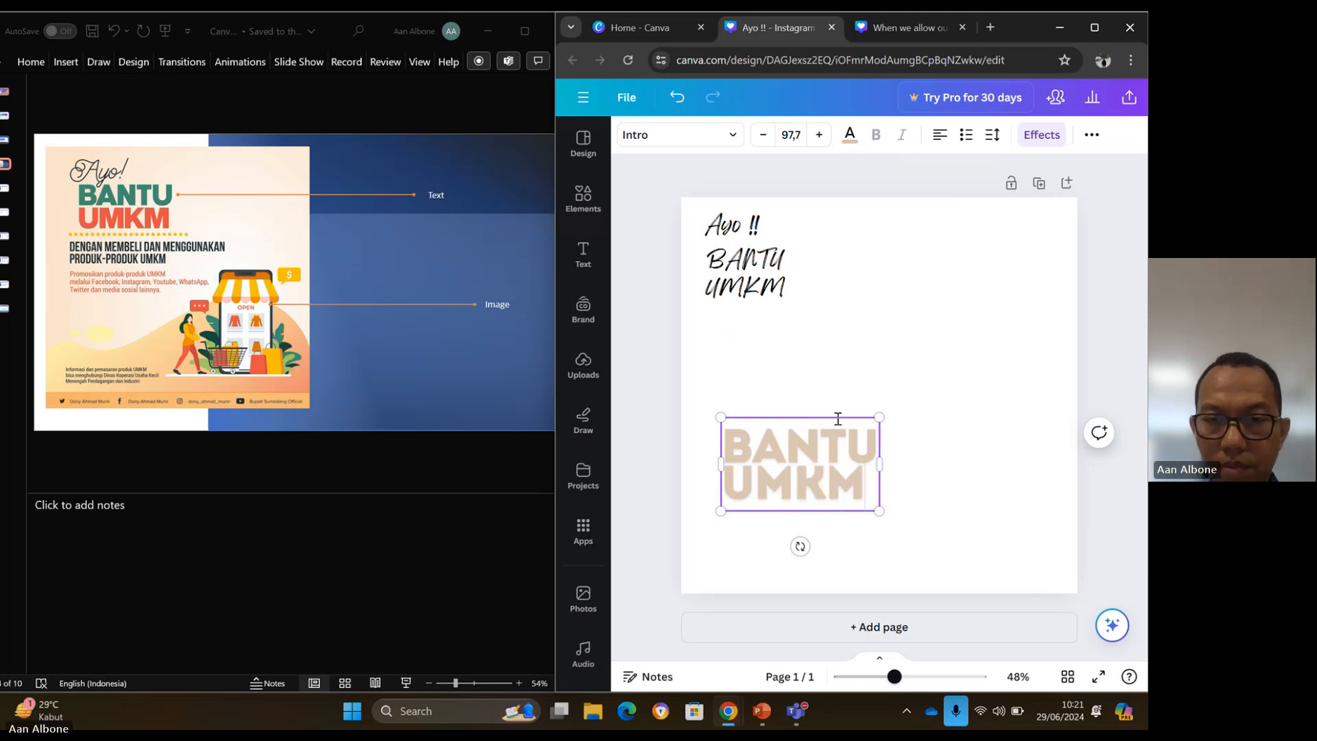
Delete the handwritten "BANTU UMKM" text and move the bold beige "BANTU UMKM" directly beneath "Ayo !!".
{"action": "left_click", "coordinate": [746, 272]}
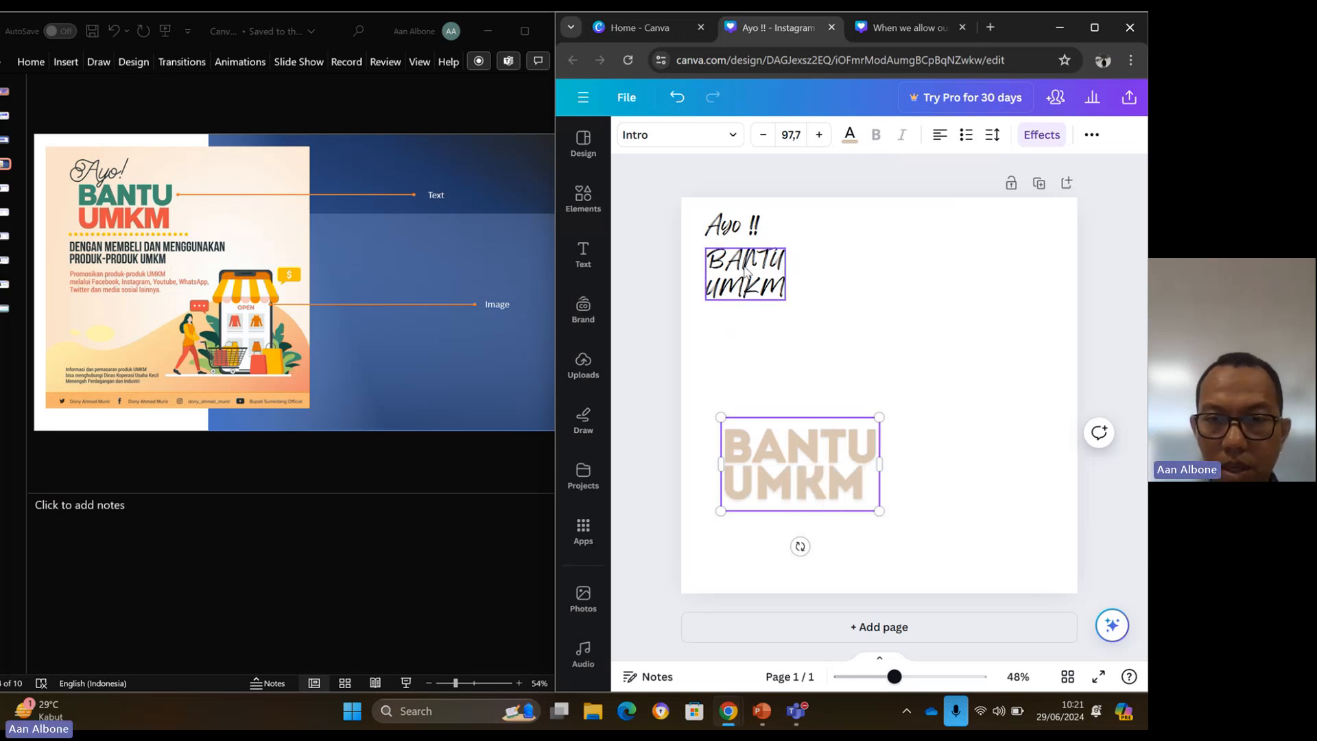
{"action": "key", "text": "Delete"}
{"action": "left_click", "coordinate": [806, 436]}
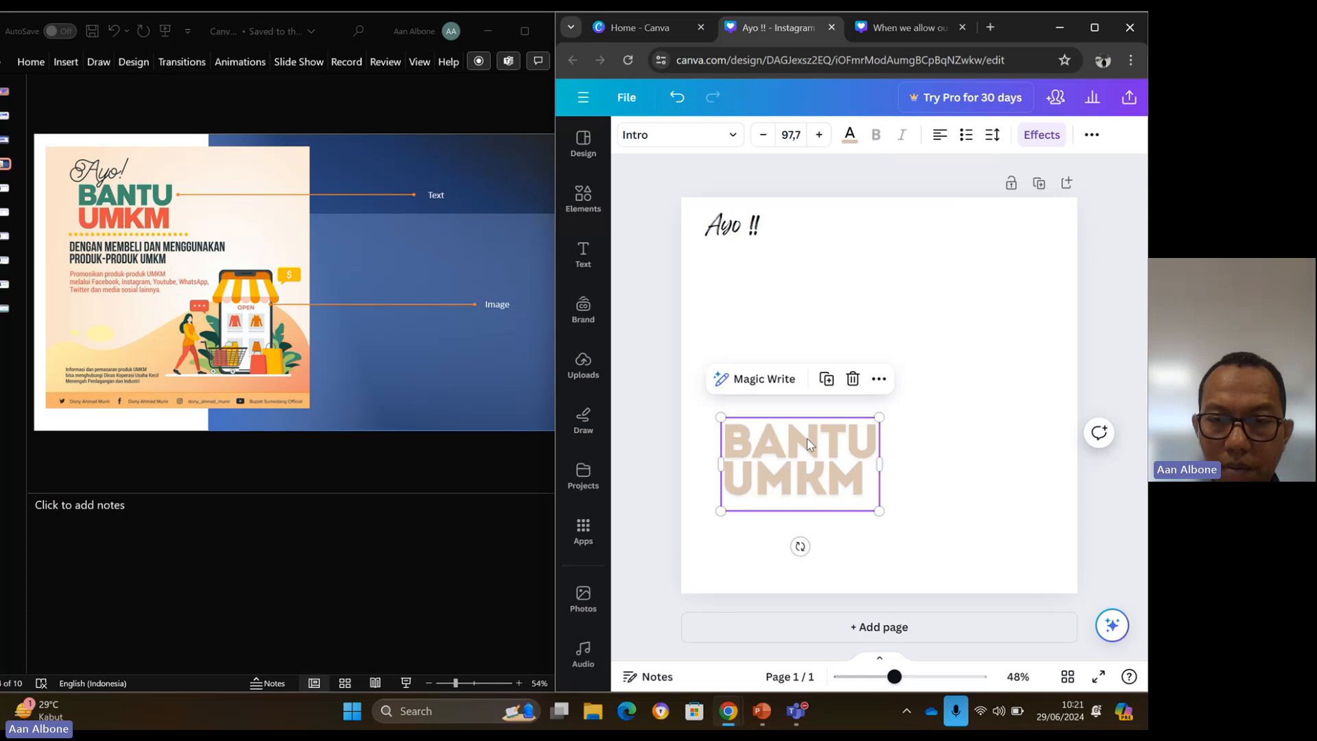
{"action": "left_click_drag", "start_coordinate": [806, 436], "coordinate": [809, 274]}
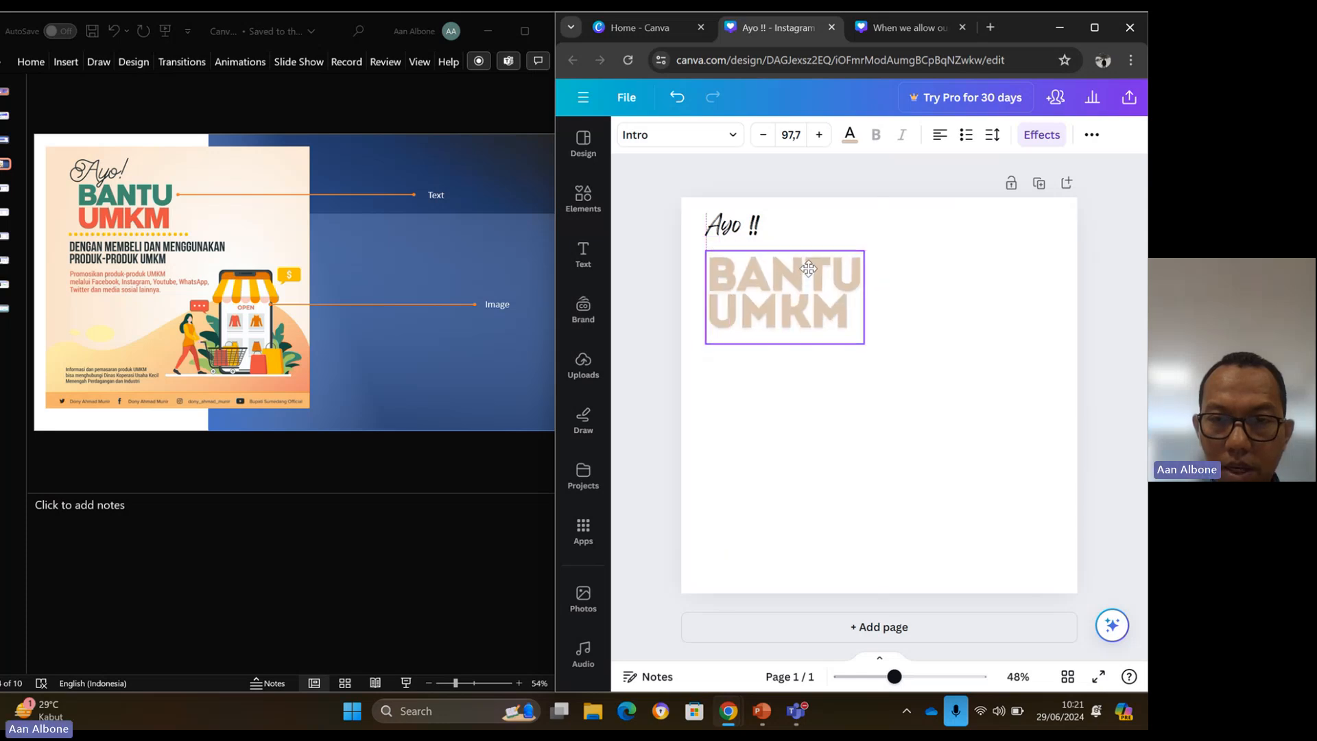
Shrink the beige "BANTU UMKM" text beneath "Ayo !!" to a font size of about 61.8.
{"action": "left_click", "coordinate": [760, 135]}
{"action": "left_click", "coordinate": [759, 137]}
{"action": "left_click", "coordinate": [759, 138]}
{"action": "left_click", "coordinate": [759, 137]}
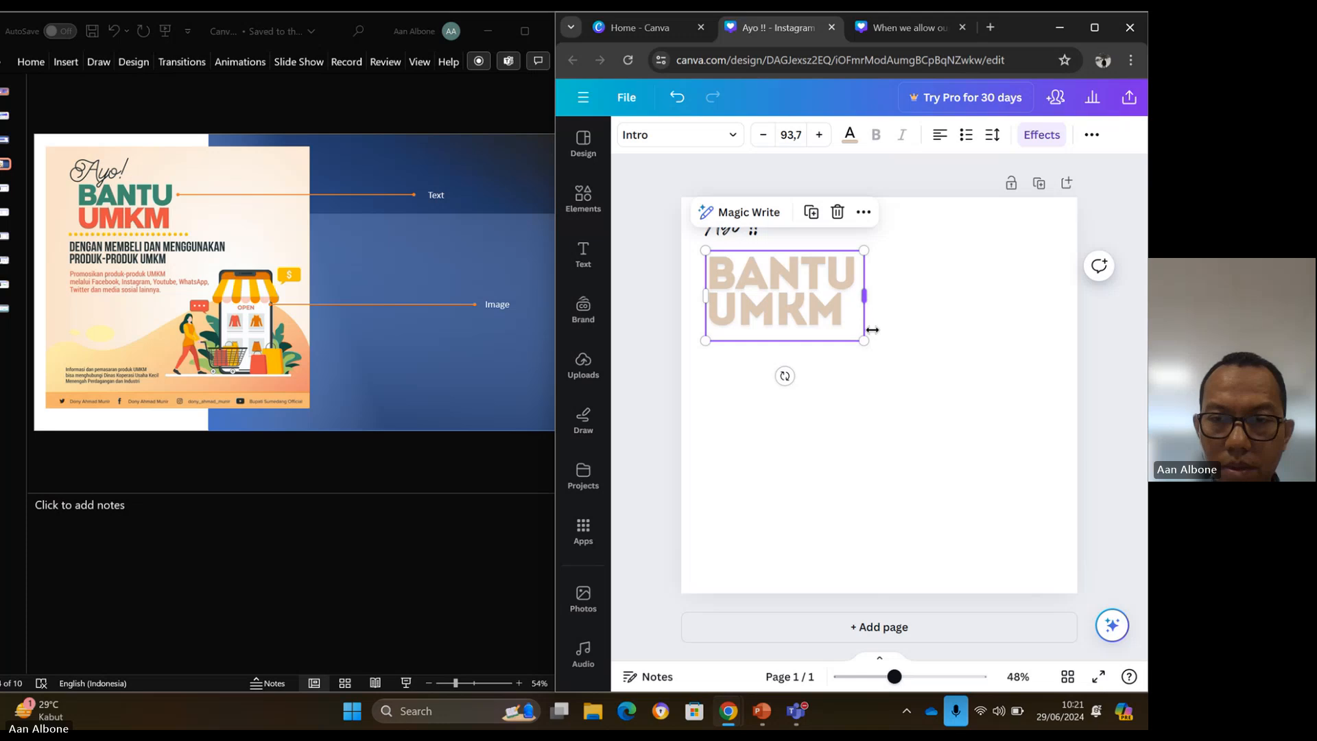
{"action": "left_click_drag", "start_coordinate": [838, 319], "coordinate": [784, 264]}
Color only the word "UMKM" in the headline with the red from the default solid colors.
{"action": "double_click", "coordinate": [745, 281]}
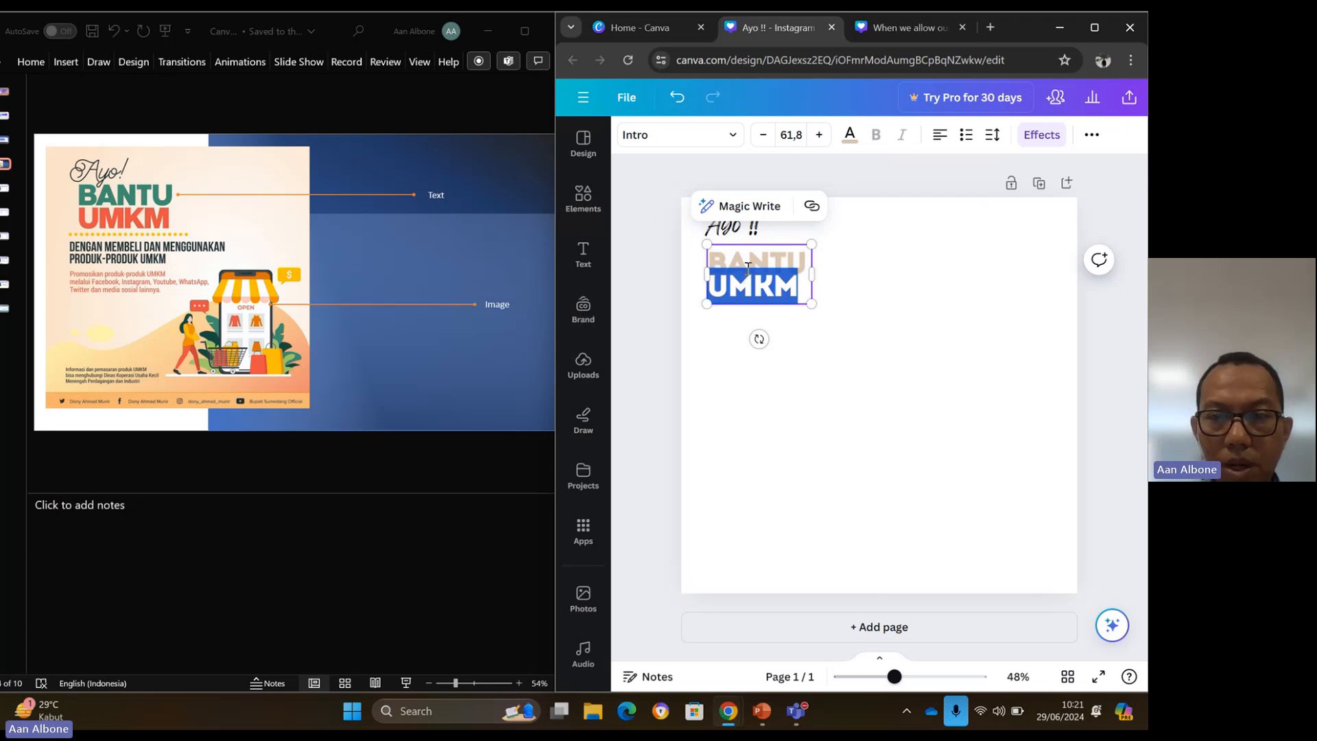
{"action": "left_click", "coordinate": [850, 134]}
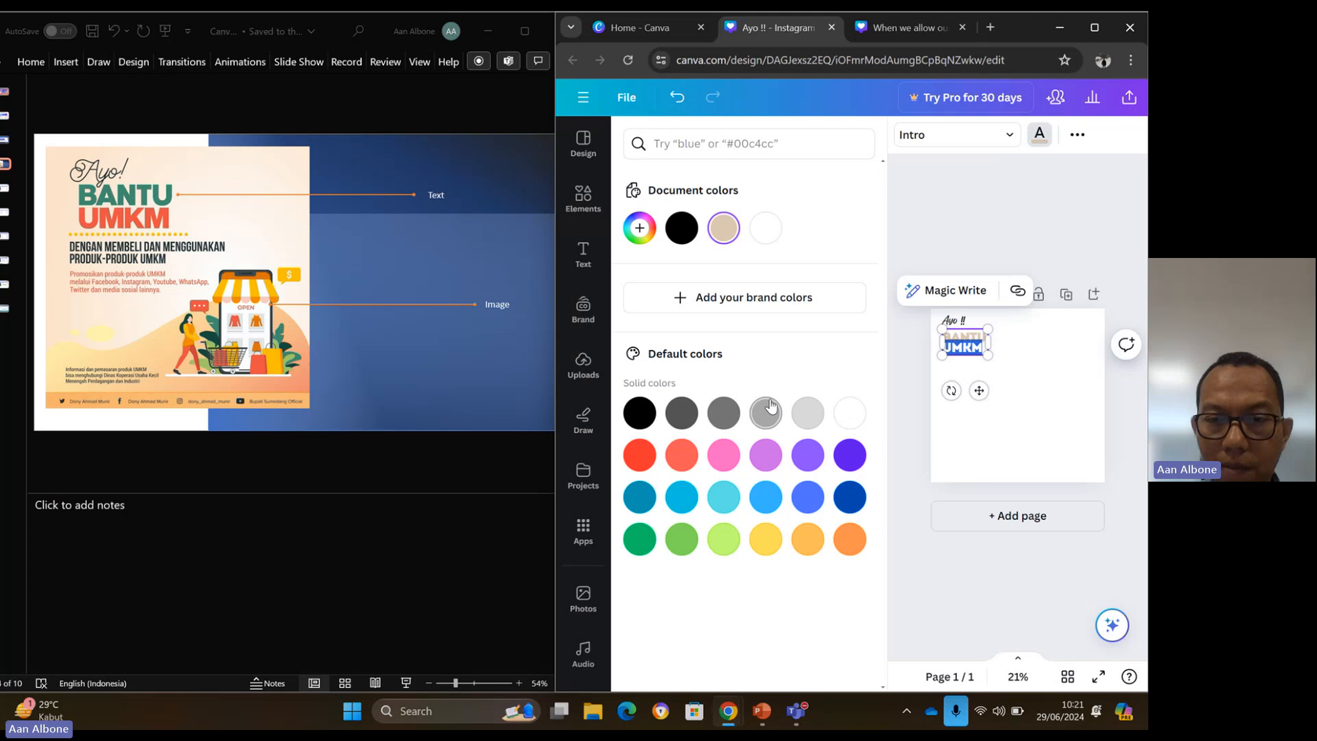
{"action": "left_click", "coordinate": [643, 457]}
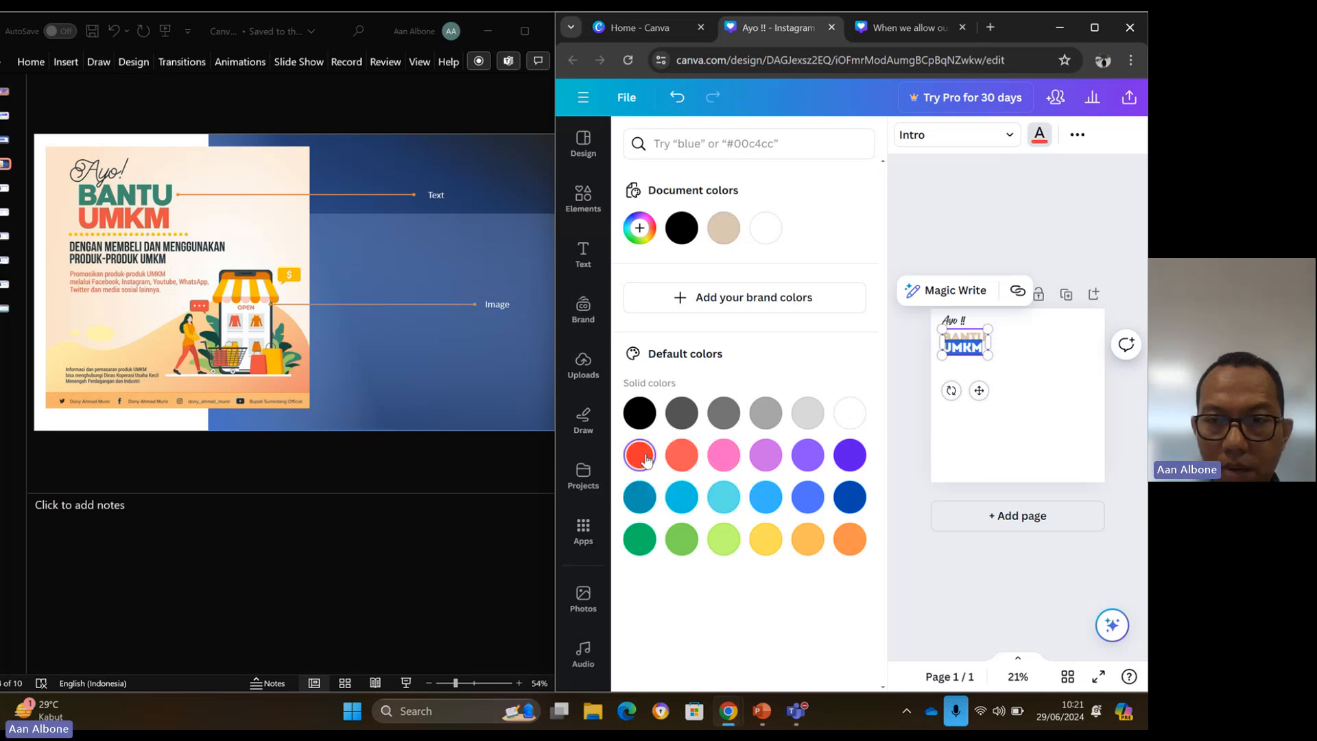
{"action": "left_click", "coordinate": [1004, 203]}
{"action": "left_click", "coordinate": [967, 285]}
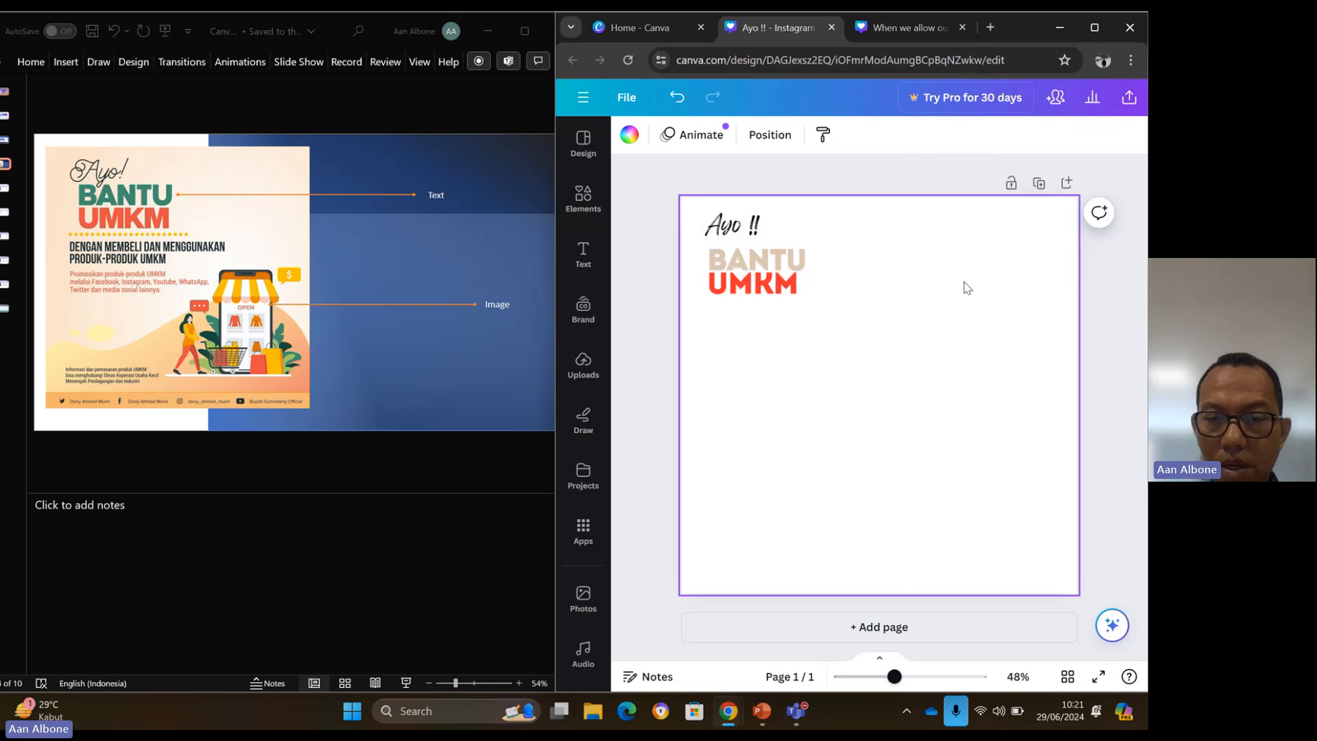
Color only the word "BANTU" in the headline with the dark teal-blue from the default solid colors.
{"action": "double_click", "coordinate": [761, 260]}
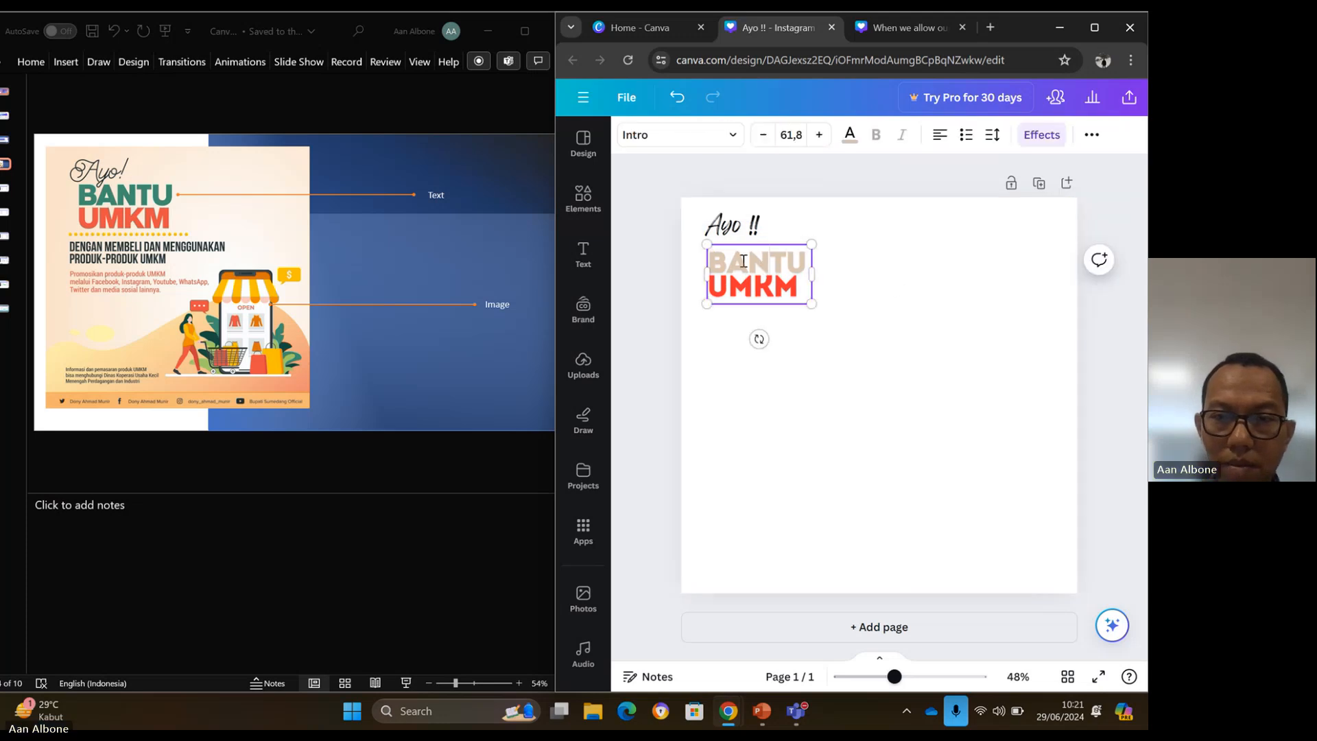
{"action": "left_click_drag", "start_coordinate": [721, 260], "coordinate": [827, 260]}
{"action": "left_click", "coordinate": [756, 255]}
{"action": "left_click_drag", "start_coordinate": [707, 260], "coordinate": [803, 247]}
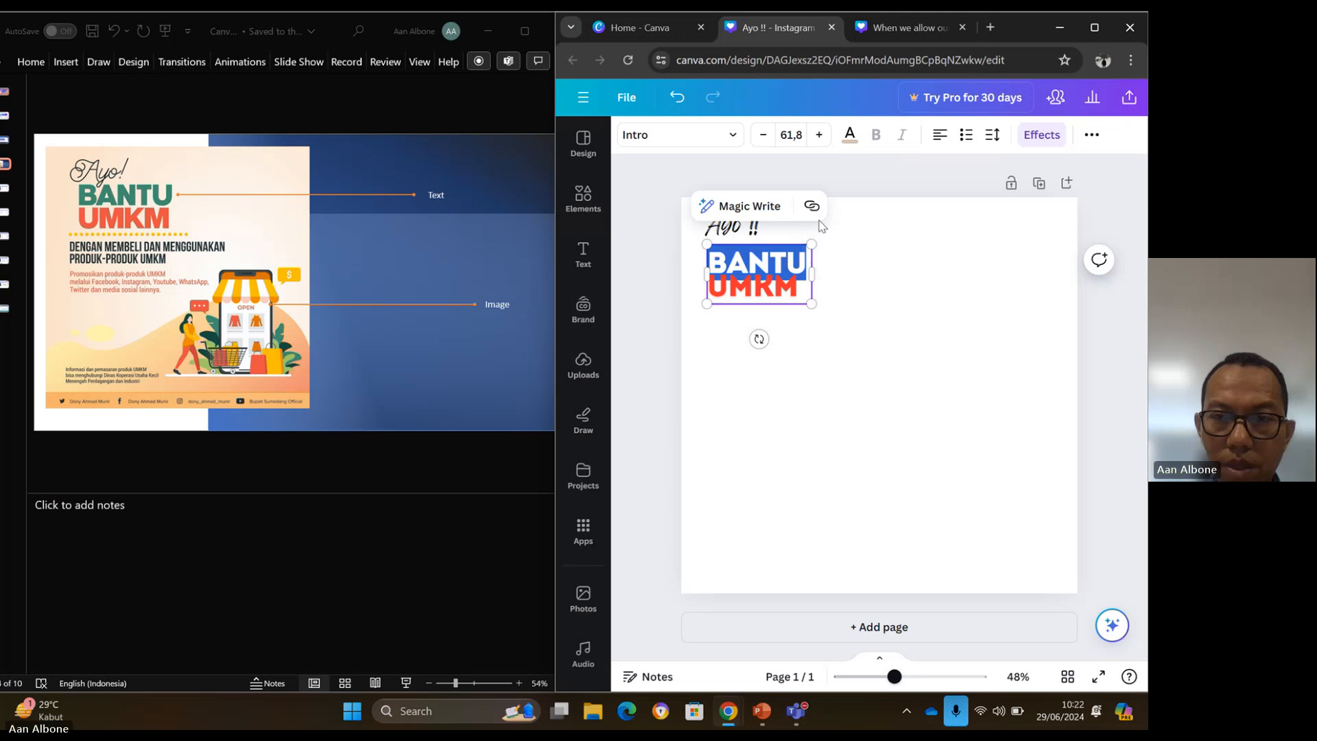
{"action": "left_click", "coordinate": [849, 135]}
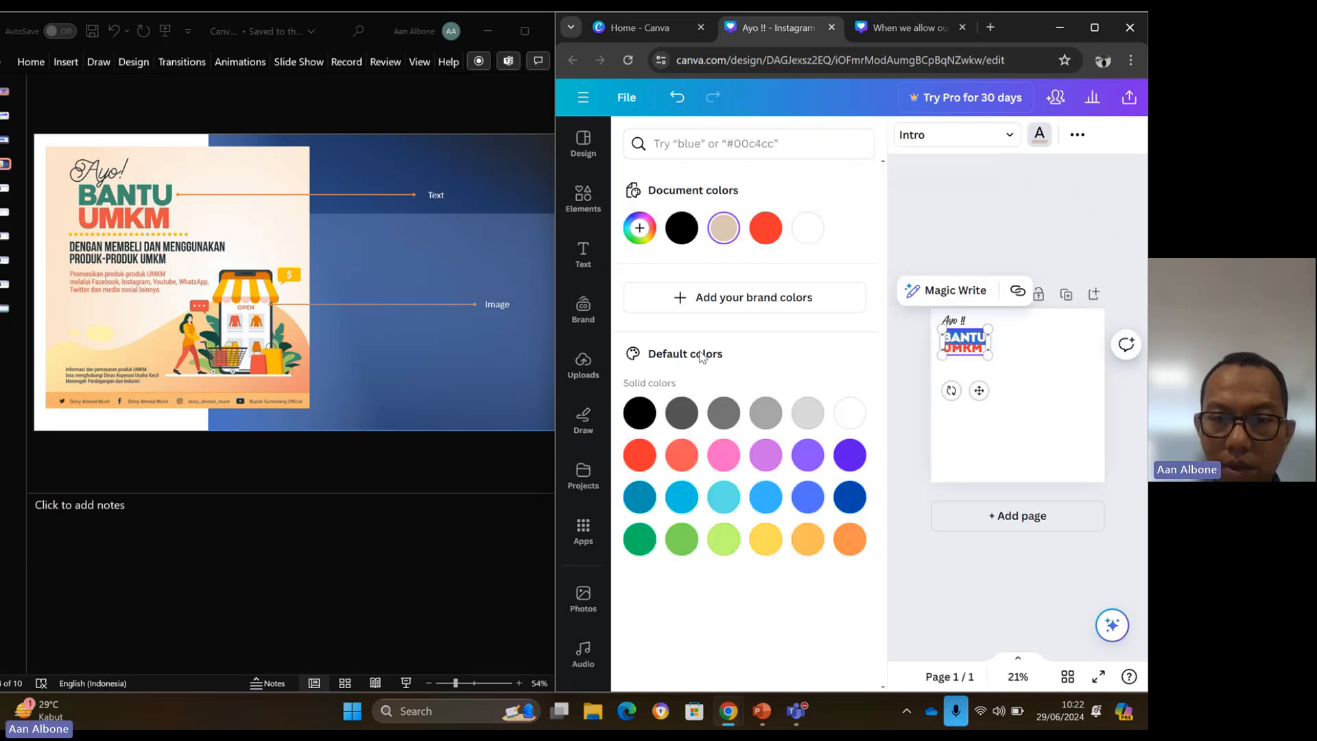
{"action": "left_click", "coordinate": [640, 499]}
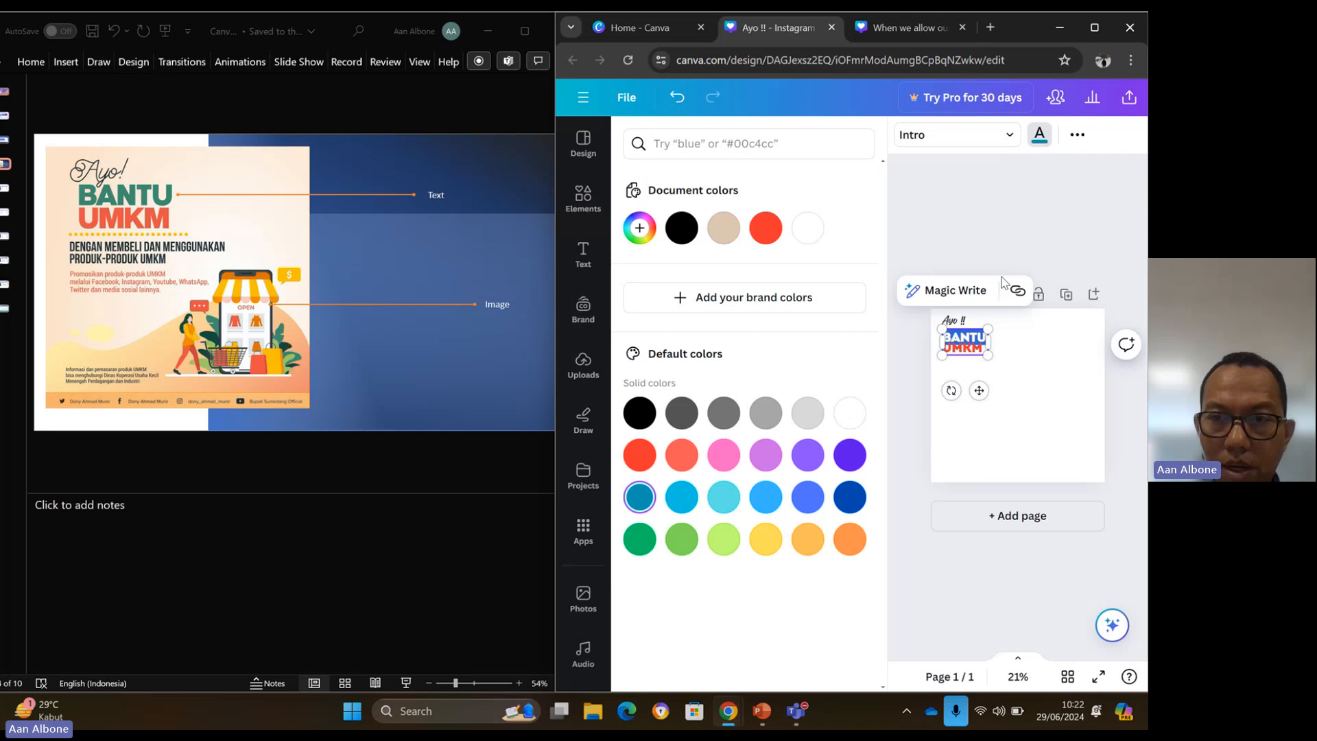
{"action": "left_click", "coordinate": [1098, 233]}
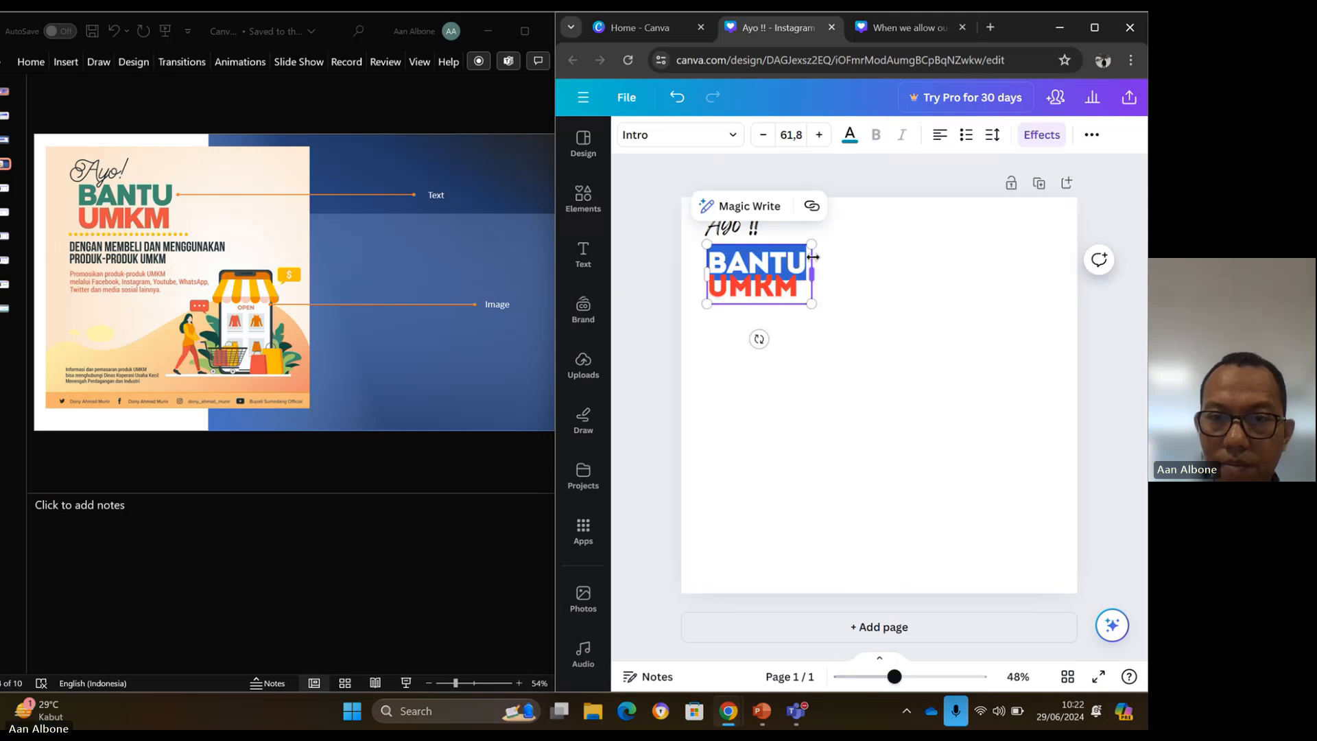
{"action": "left_click", "coordinate": [655, 339]}
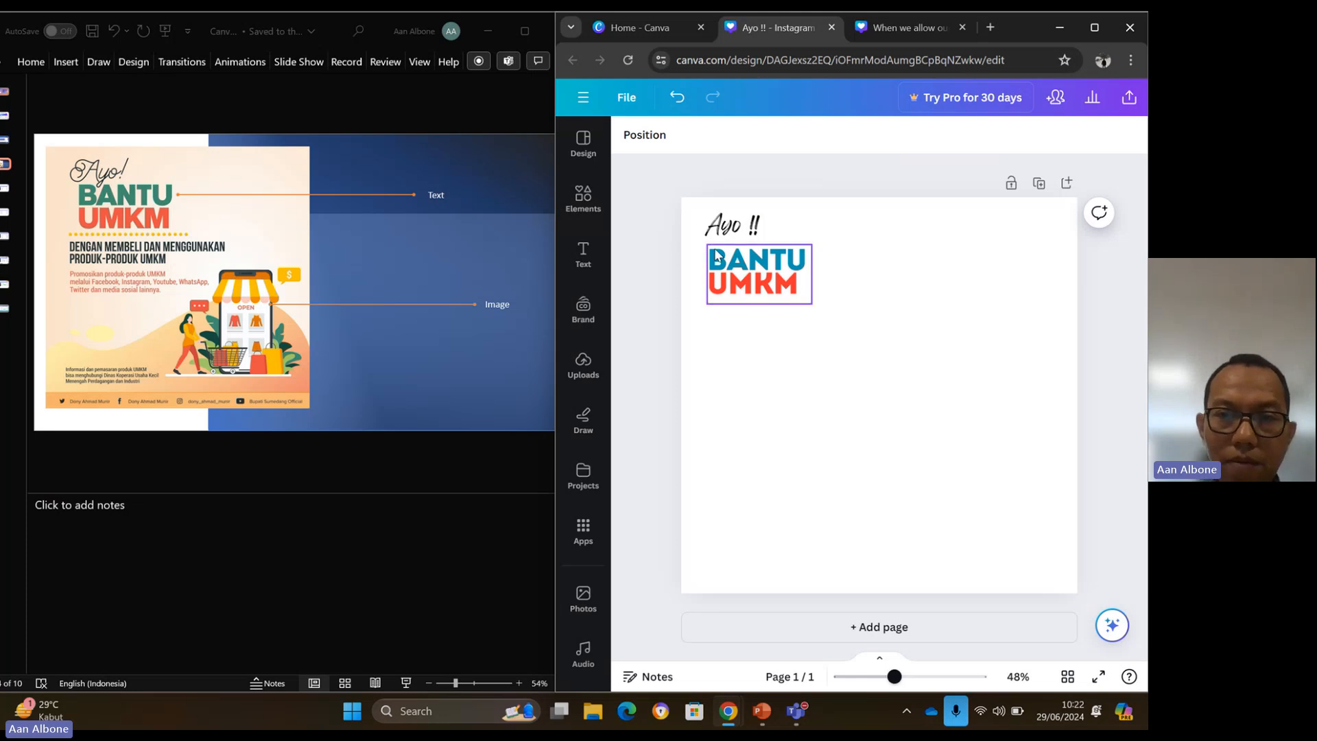
Look through the font list for "Ayo !!" and browse the ready-made font combinations without applying any.
{"action": "left_click", "coordinate": [734, 229]}
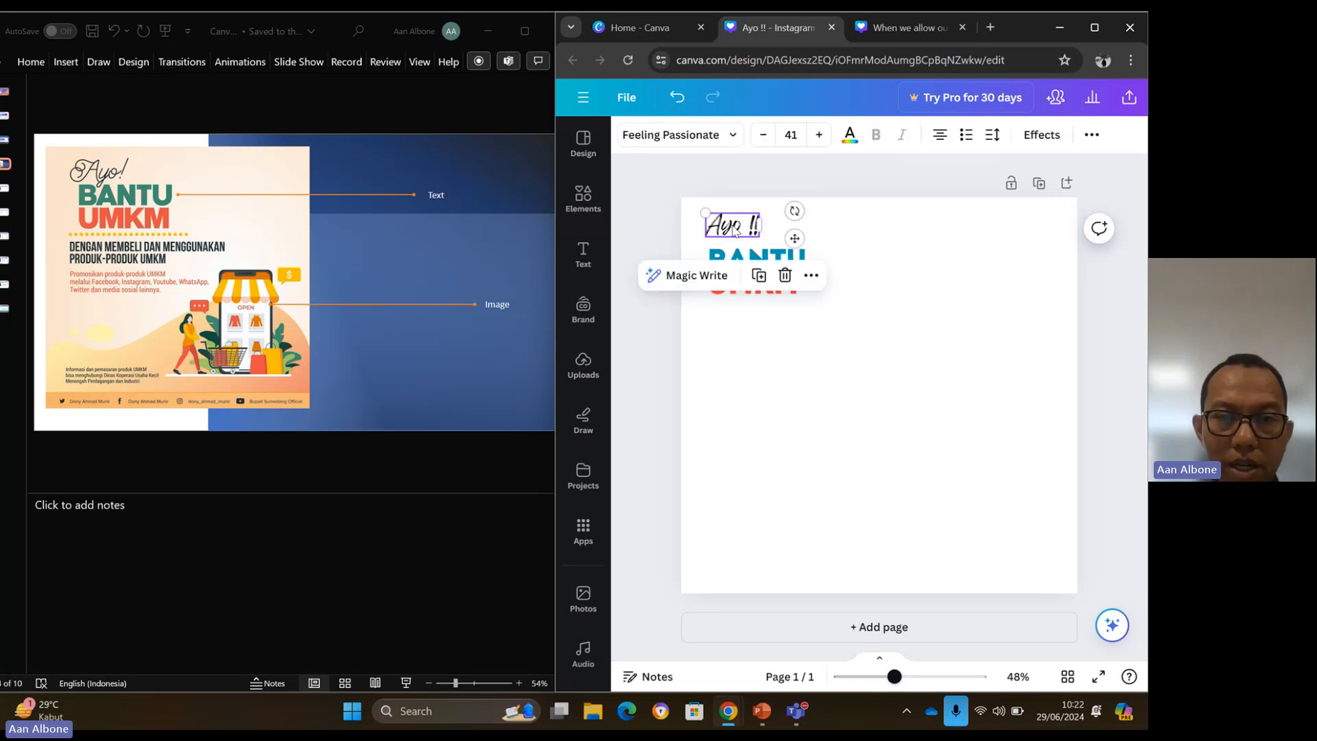
{"action": "left_click", "coordinate": [737, 141]}
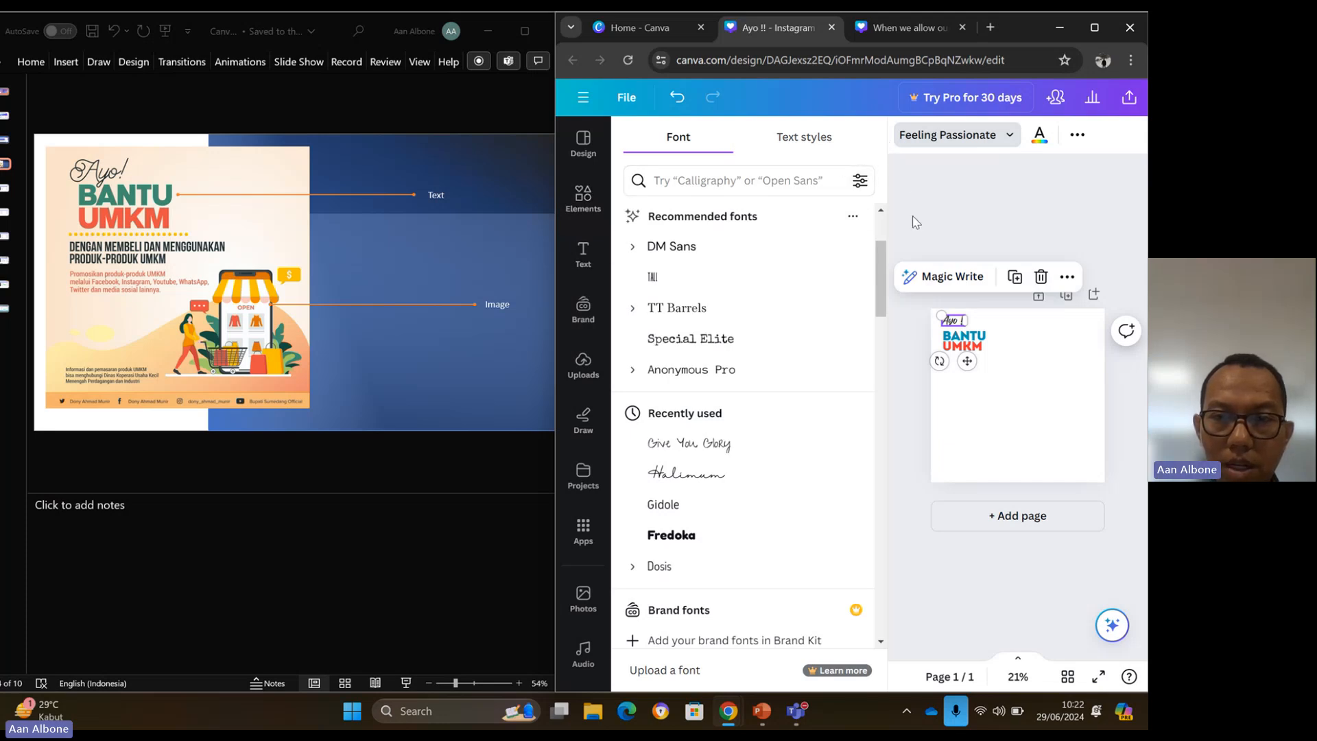
{"action": "left_click", "coordinate": [953, 216]}
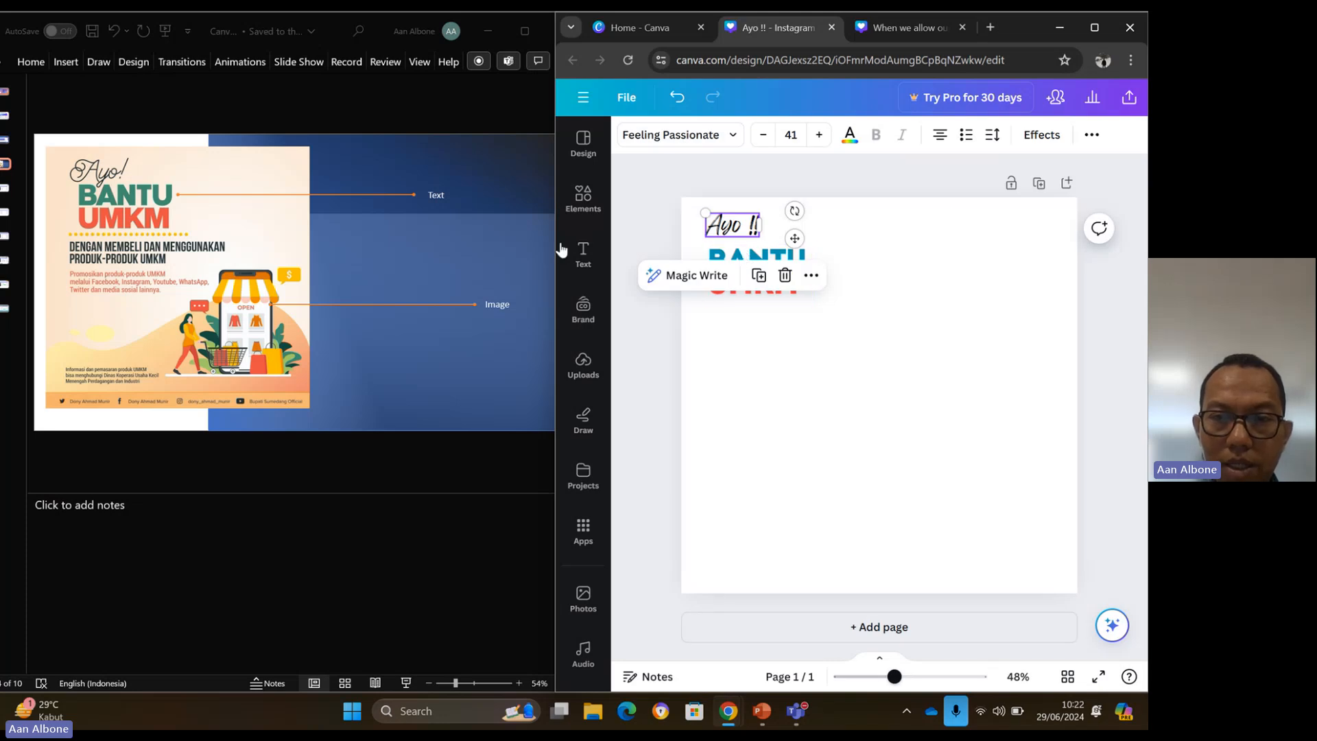
{"action": "left_click", "coordinate": [583, 253]}
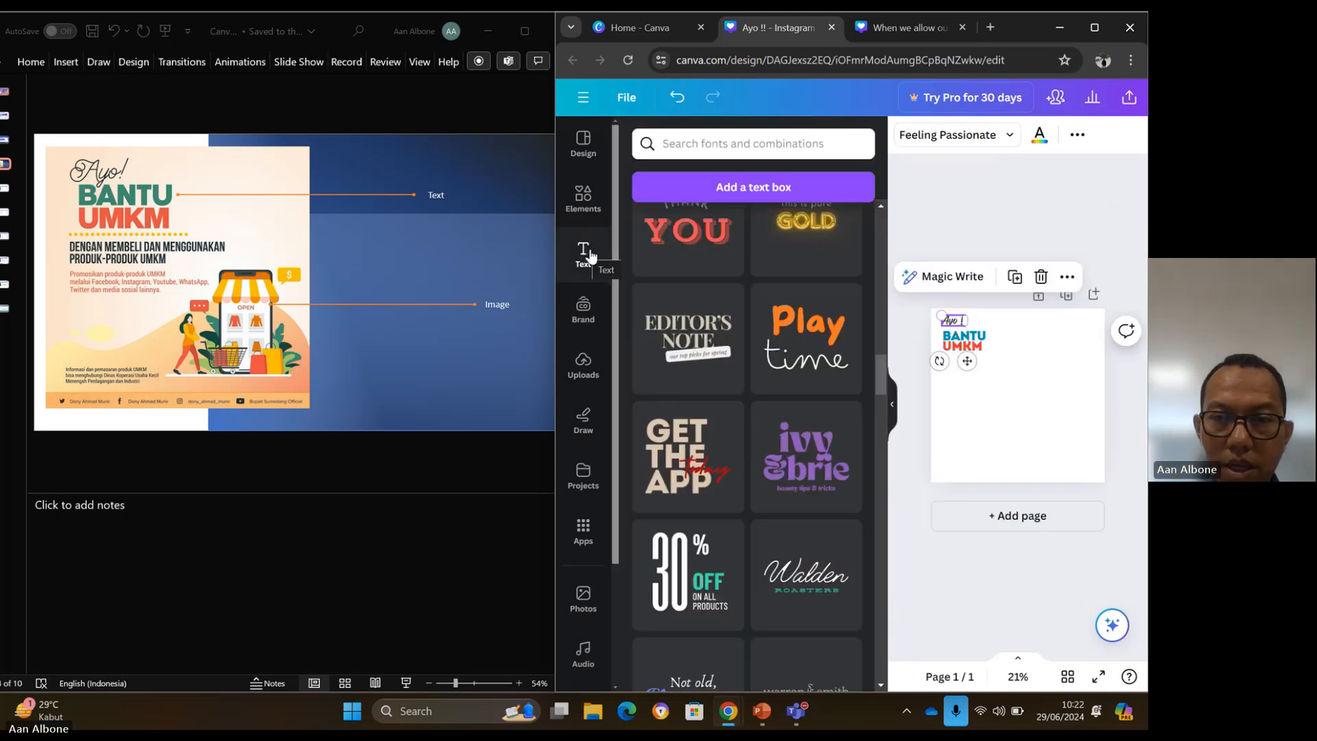
{"action": "scroll", "coordinate": [706, 275], "scroll_direction": "down", "scroll_amount": 6}
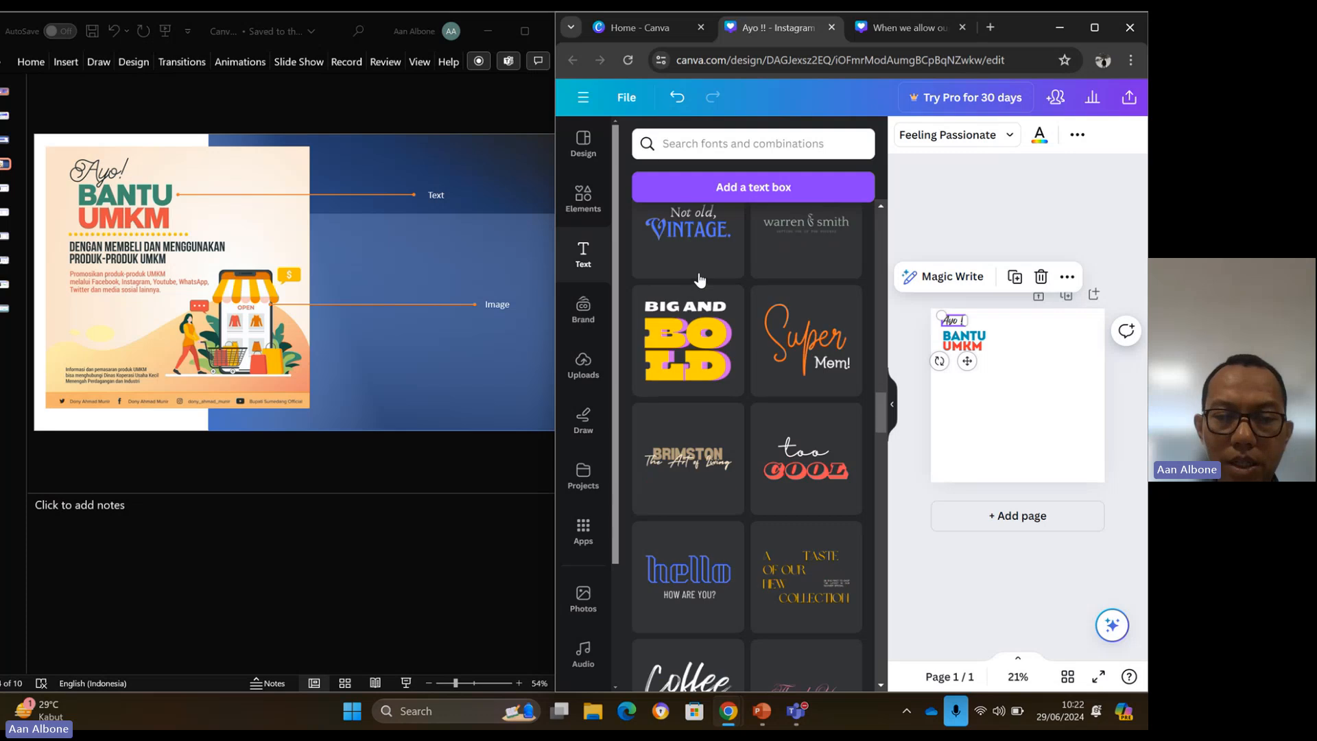
{"action": "scroll", "coordinate": [699, 280], "scroll_direction": "up", "scroll_amount": 5}
{"action": "scroll", "coordinate": [700, 280], "scroll_direction": "up", "scroll_amount": 7}
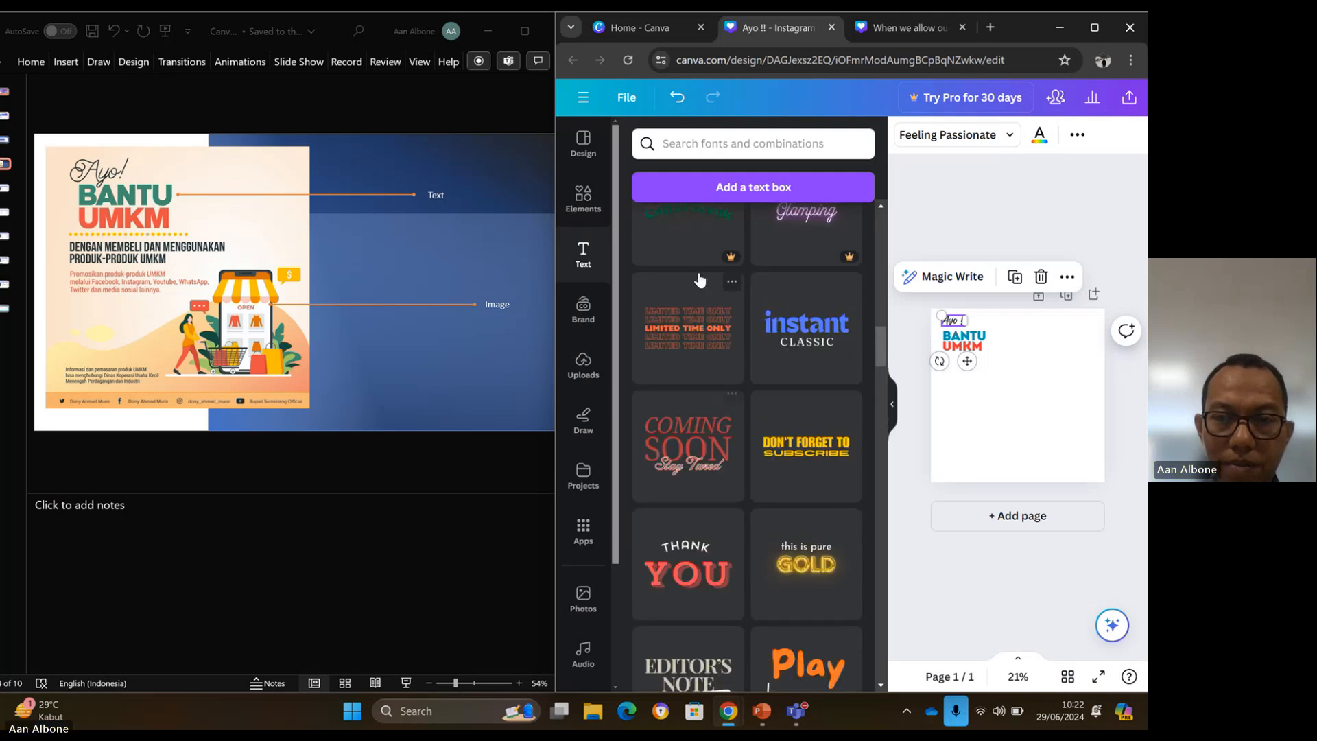
{"action": "left_click", "coordinate": [967, 189]}
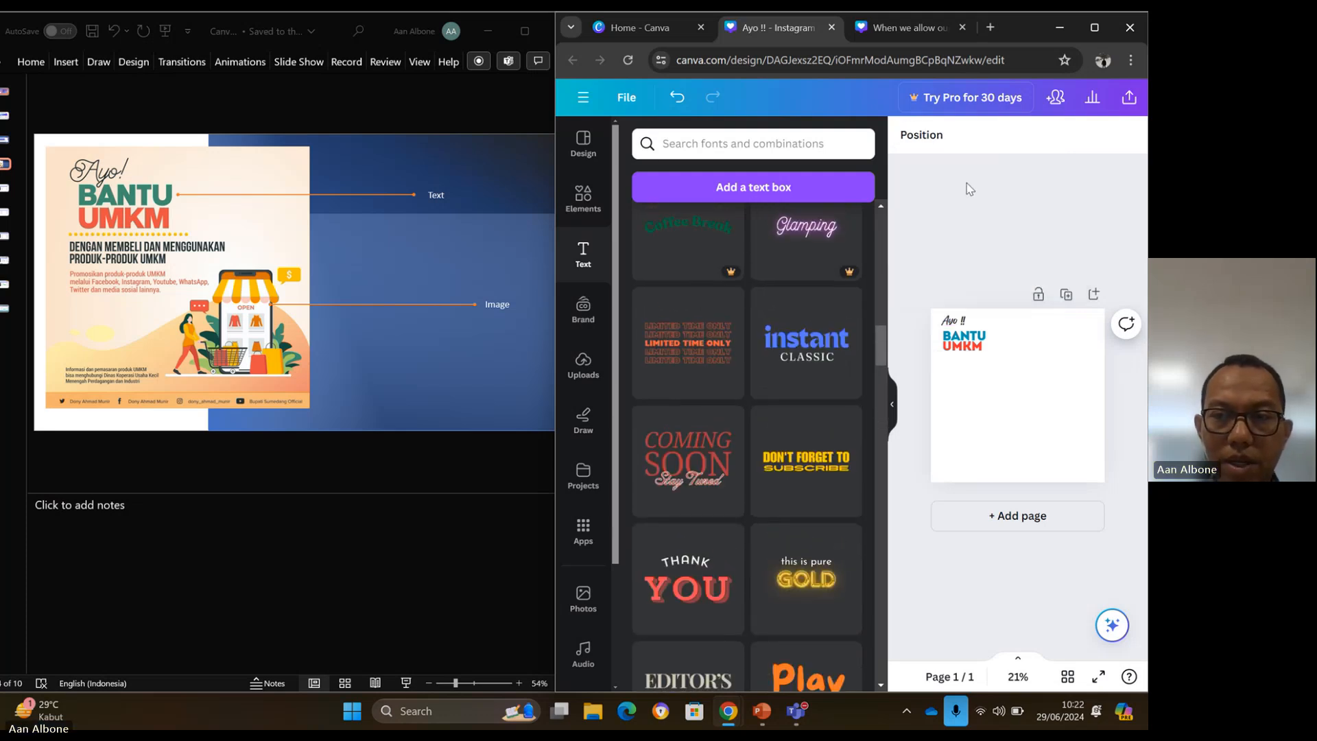
{"action": "left_click", "coordinate": [892, 403]}
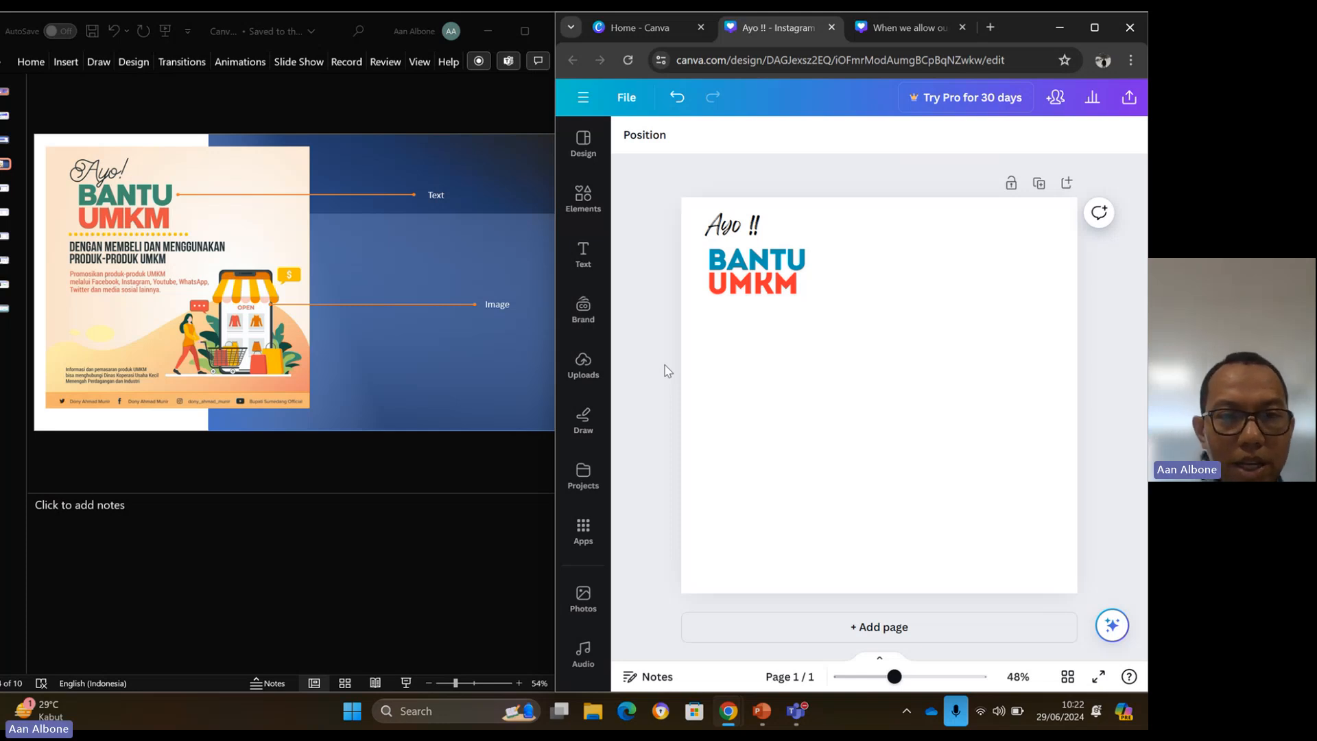
Nudge the "BANTU UMKM" headline slightly to the left so its edge aligns with "Ayo !!" above.
{"action": "left_click", "coordinate": [766, 255]}
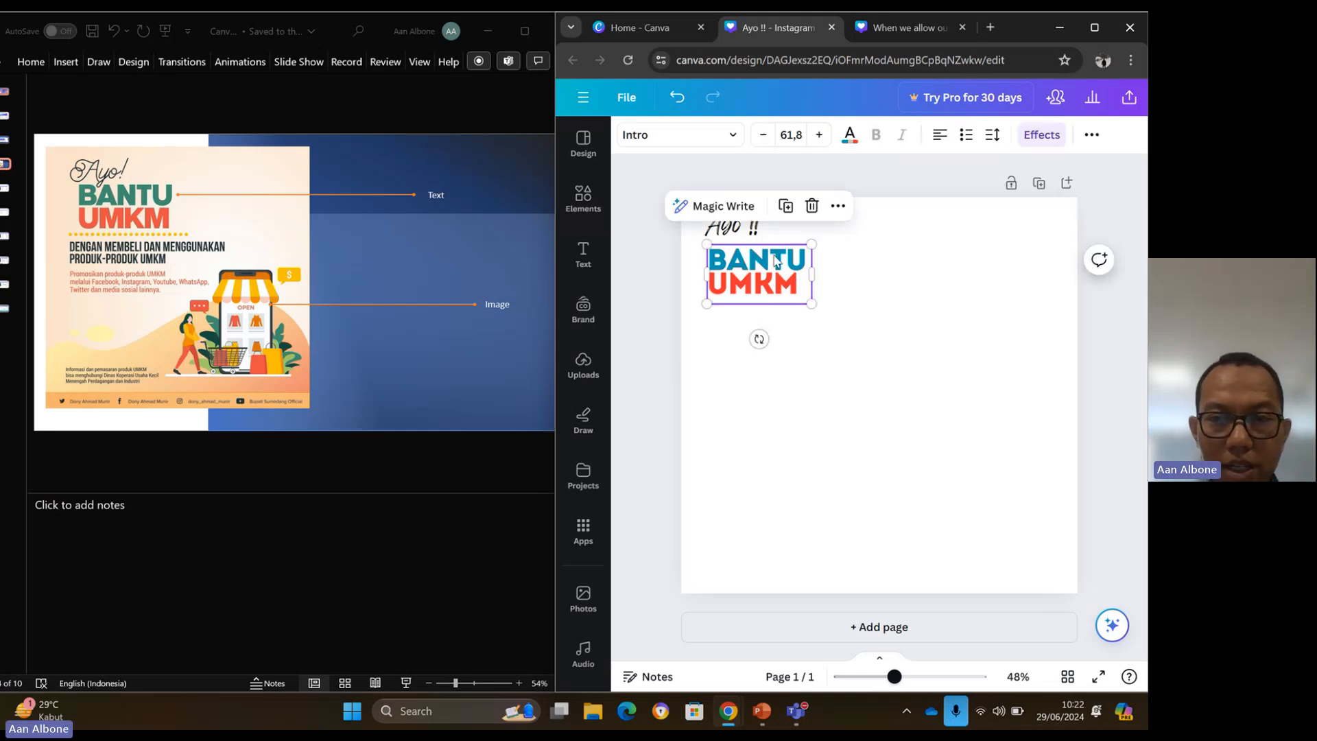
{"action": "left_click_drag", "start_coordinate": [767, 255], "coordinate": [772, 256]}
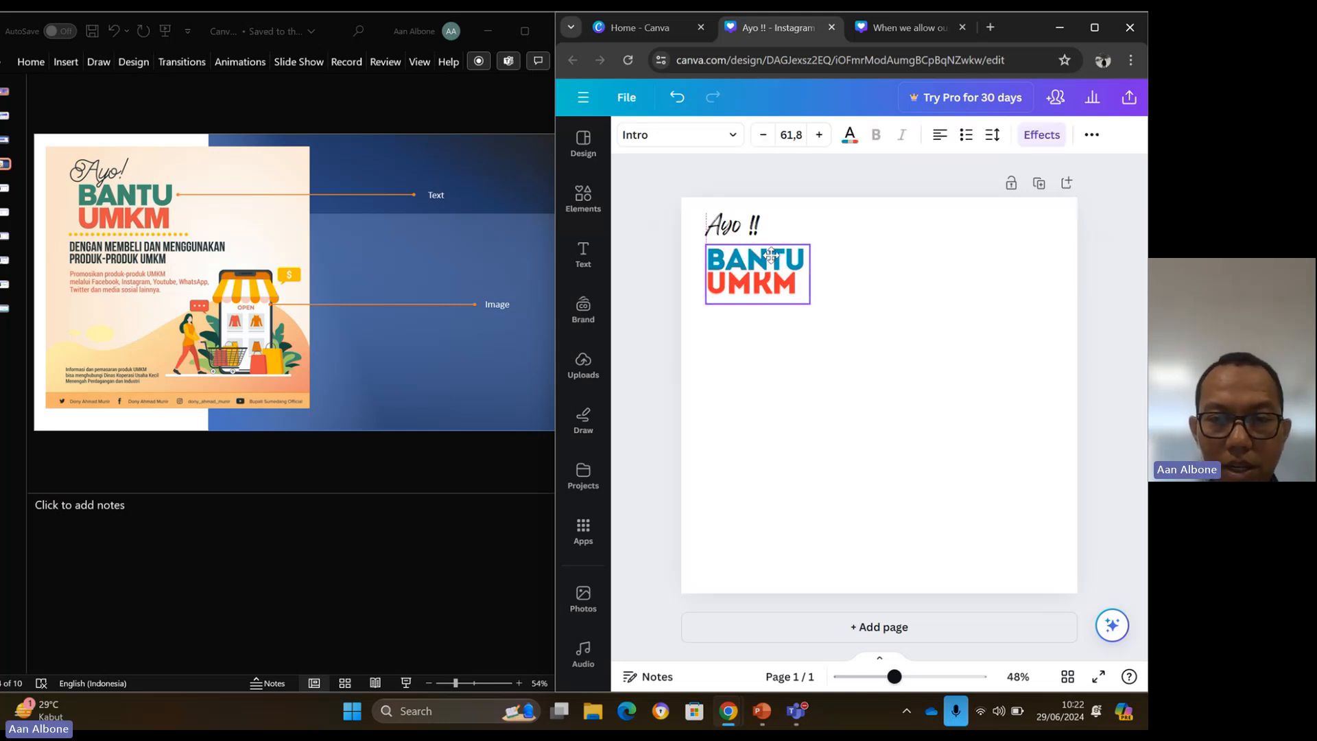
{"action": "left_click", "coordinate": [680, 345]}
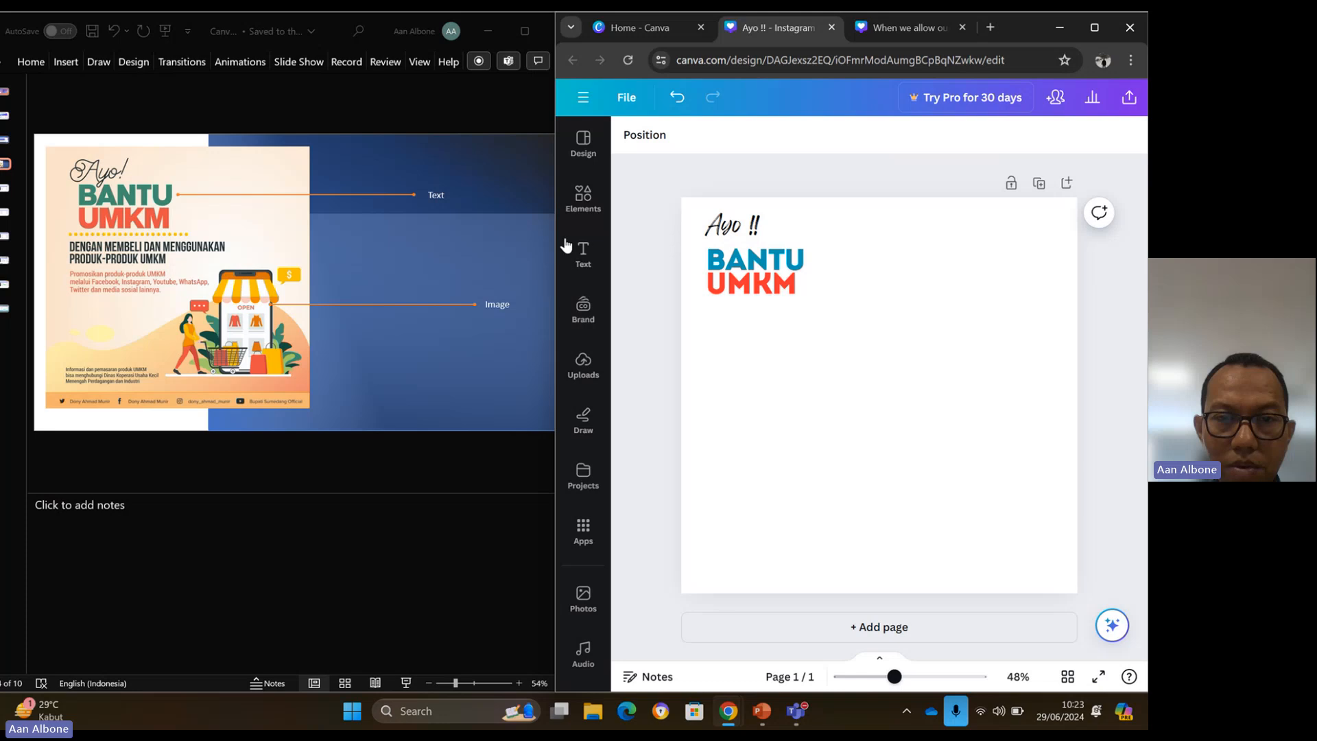
Look through the Shapes, Graphics and Stickers categories of the element library without adding anything.
{"action": "left_click", "coordinate": [582, 201]}
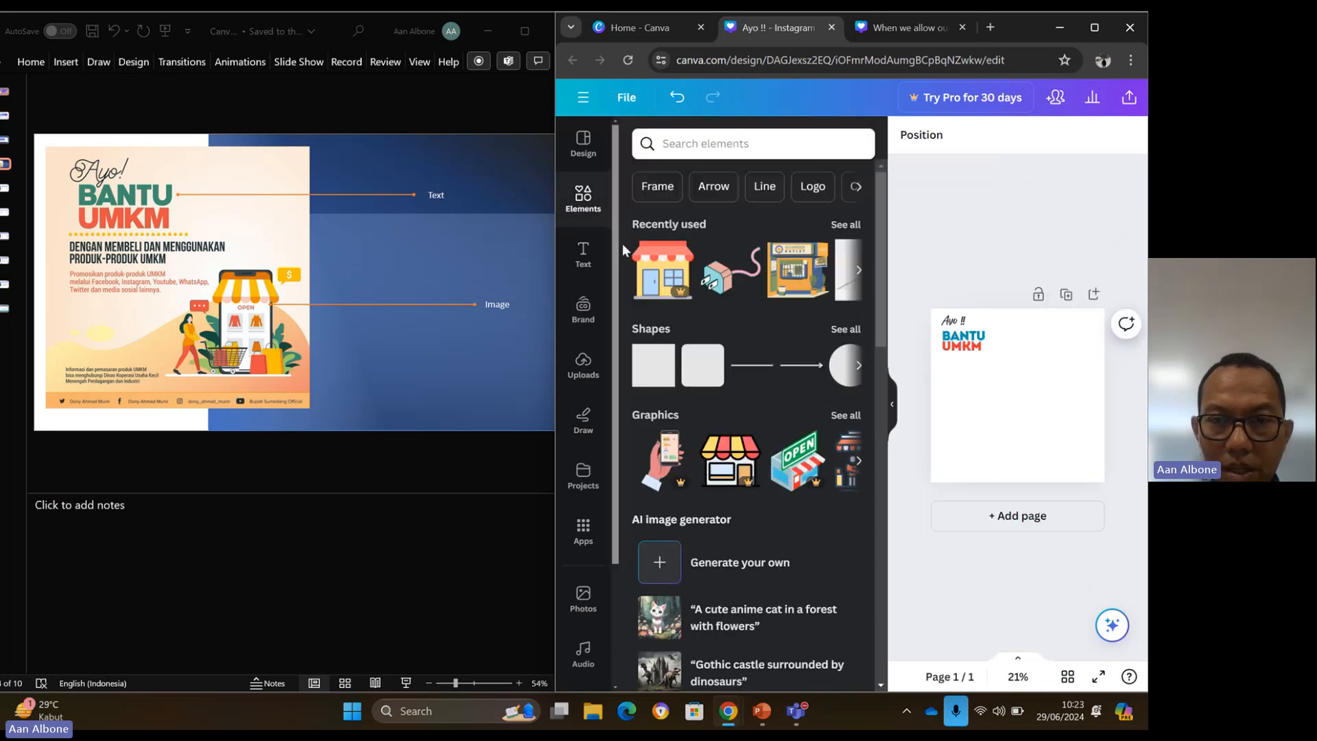
{"action": "left_click", "coordinate": [683, 145]}
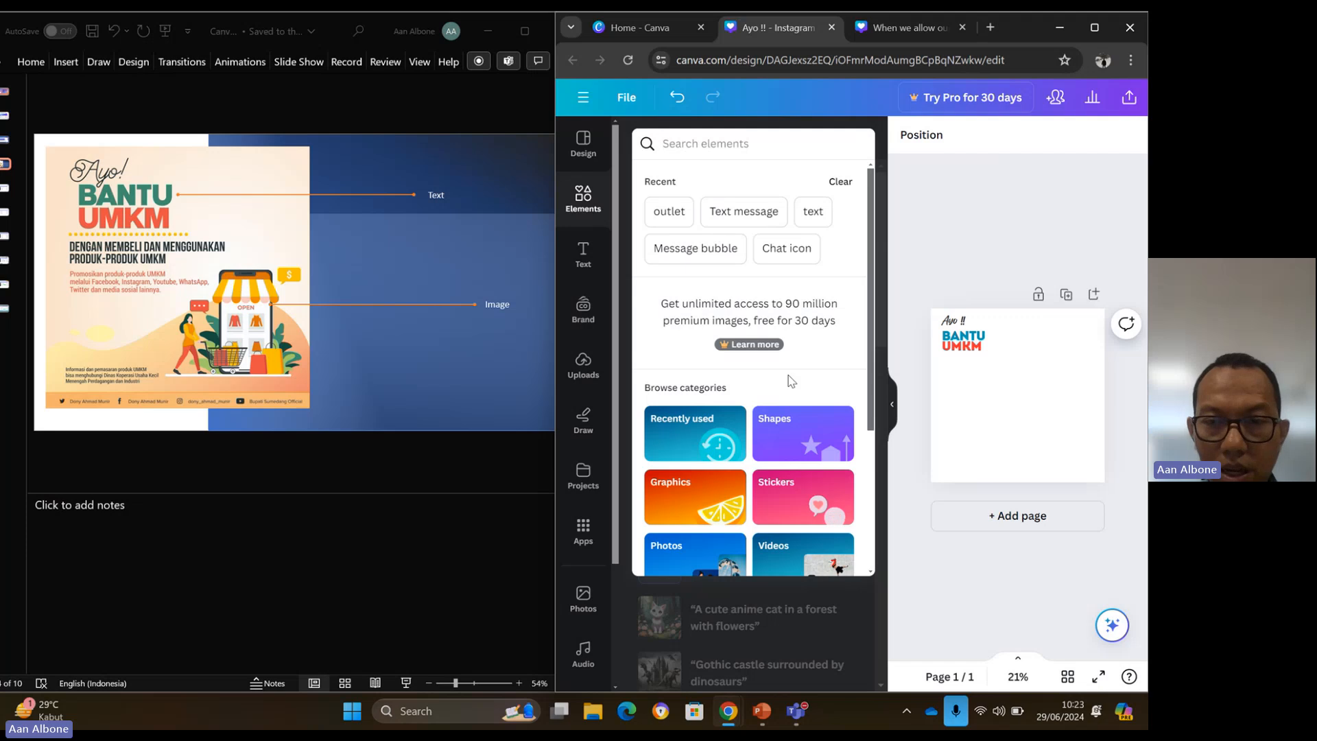
{"action": "left_click", "coordinate": [789, 440]}
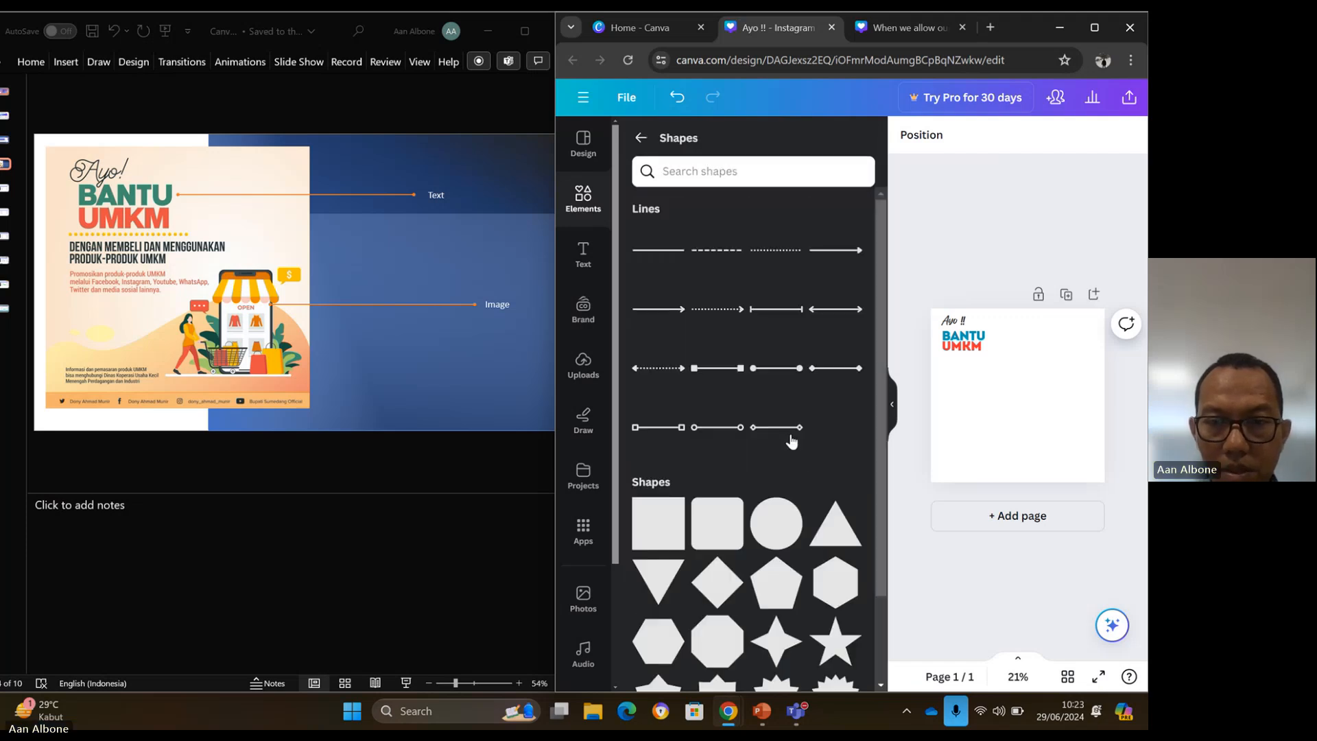
{"action": "left_click", "coordinate": [641, 141]}
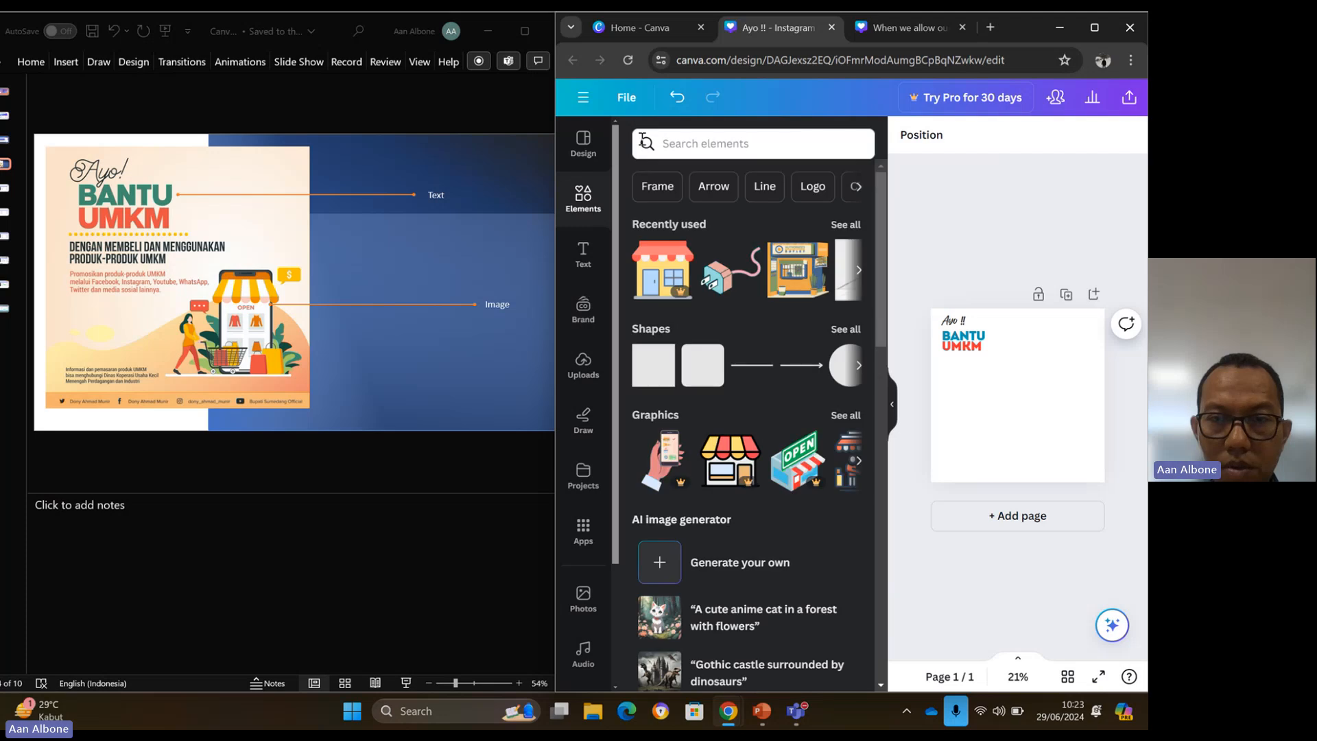
{"action": "left_click", "coordinate": [696, 152]}
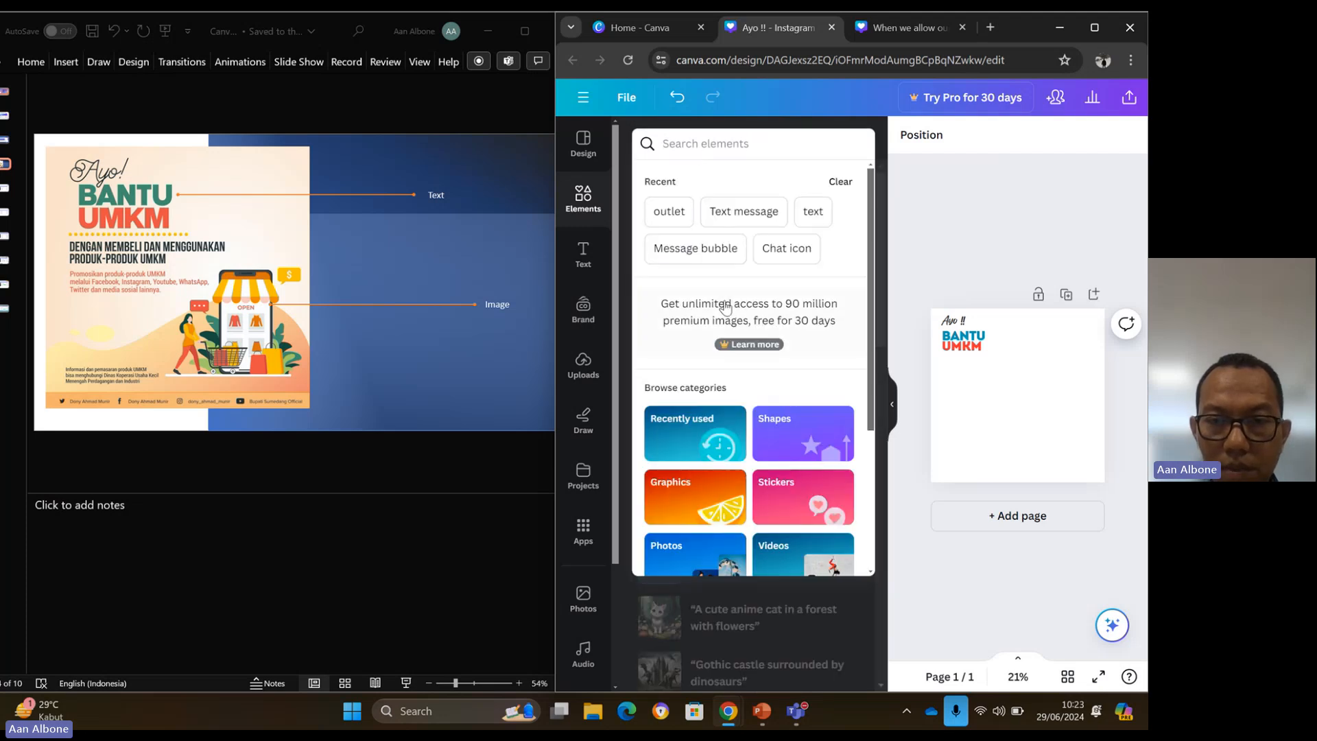
{"action": "left_click", "coordinate": [704, 499]}
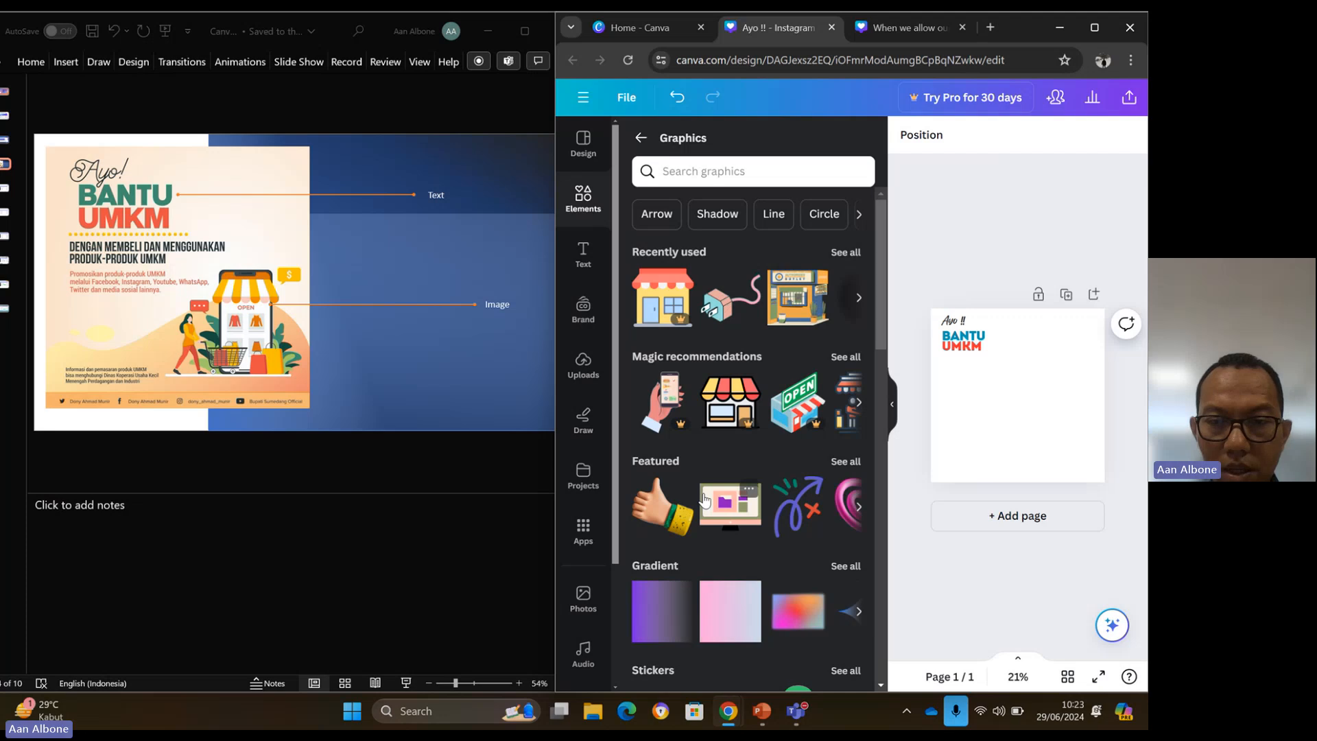
{"action": "left_click", "coordinate": [640, 138]}
{"action": "left_click", "coordinate": [671, 155]}
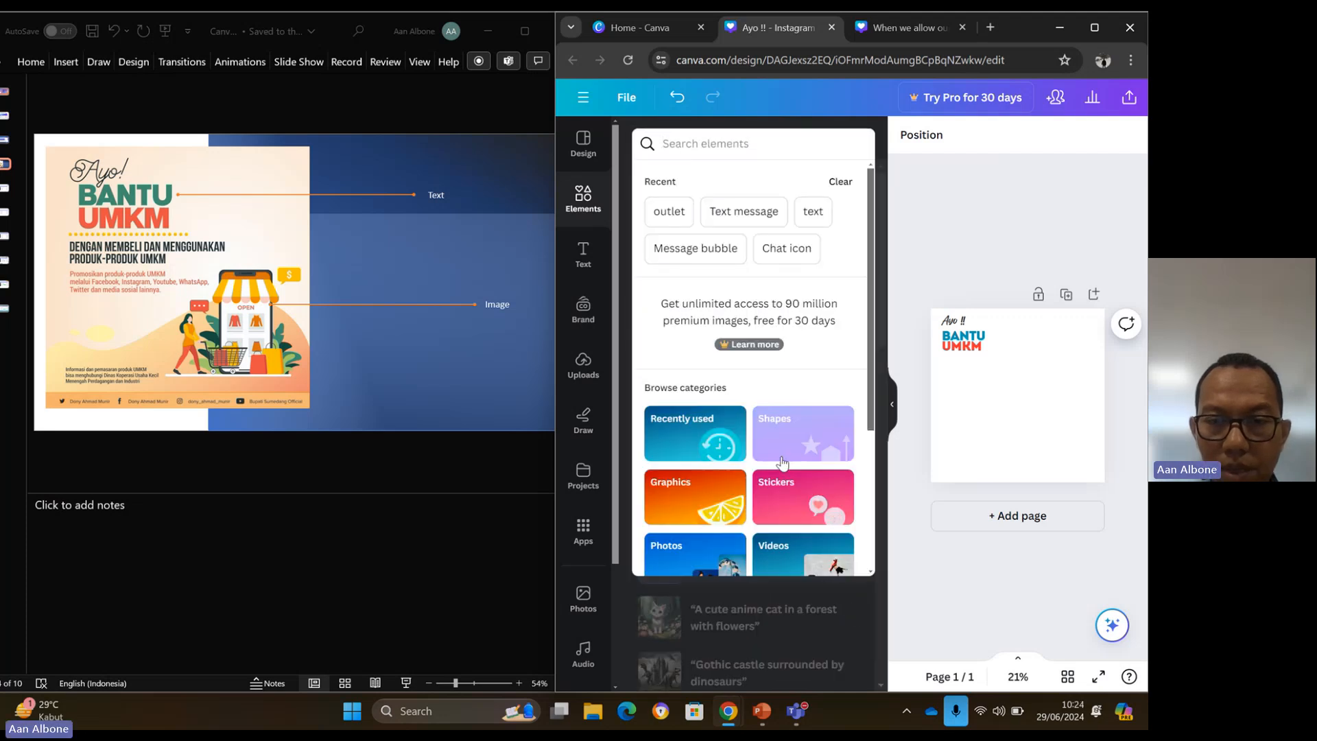
{"action": "left_click", "coordinate": [793, 511]}
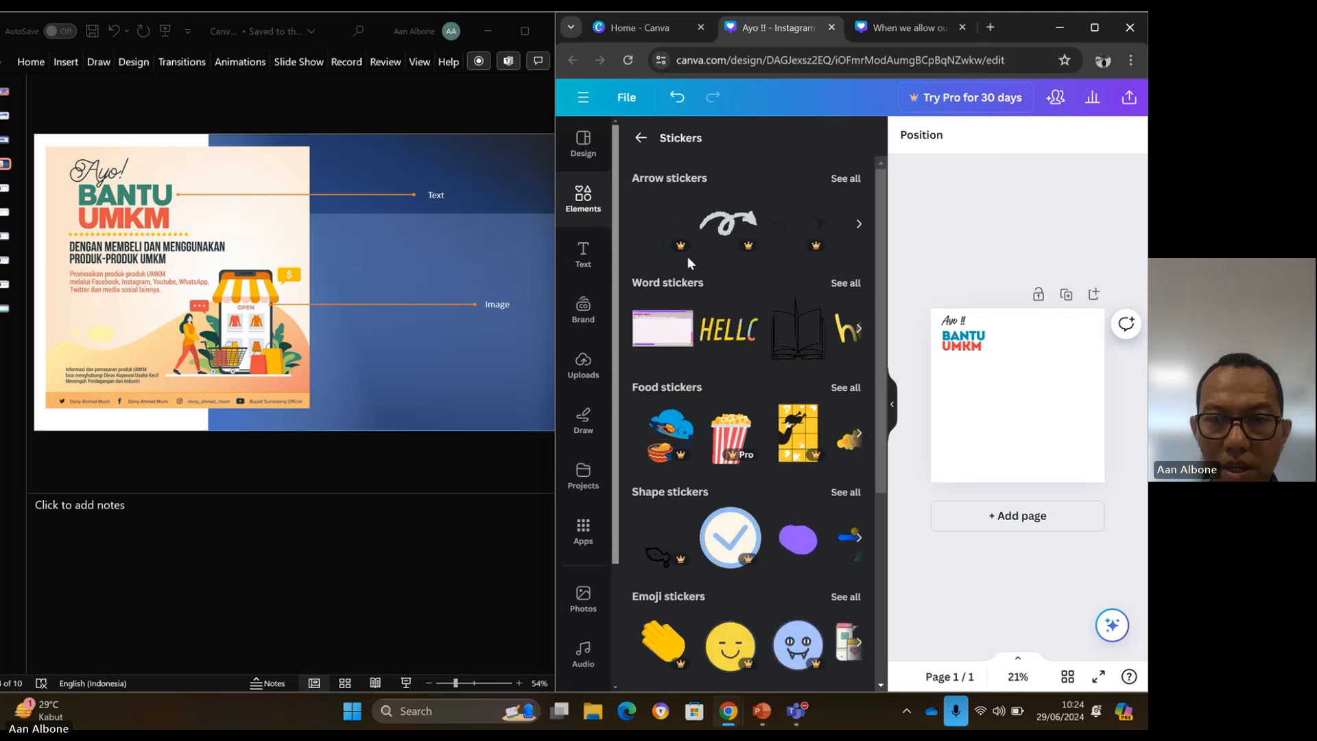
{"action": "left_click", "coordinate": [641, 137]}
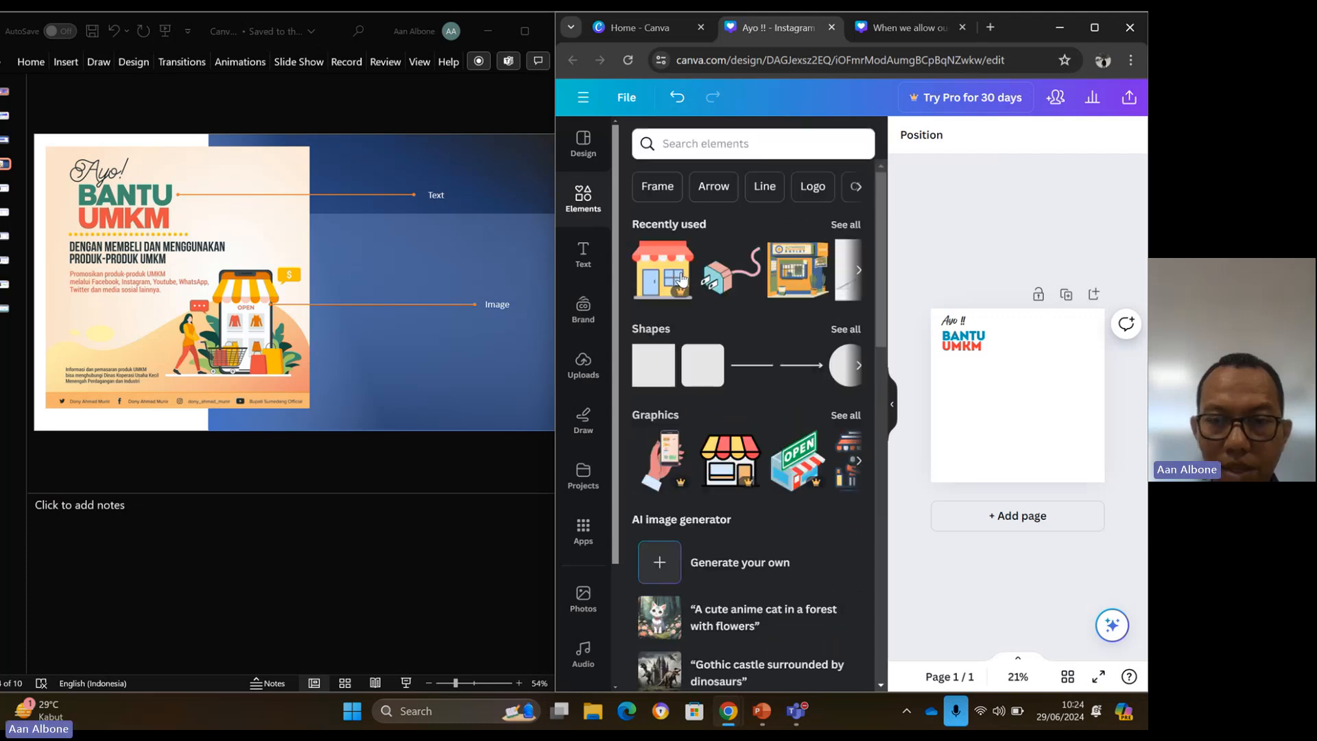
Look through the library's photos and review the remaining element categories, including charts, tables, frames, grids, audio and mockups.
{"action": "left_click", "coordinate": [733, 156]}
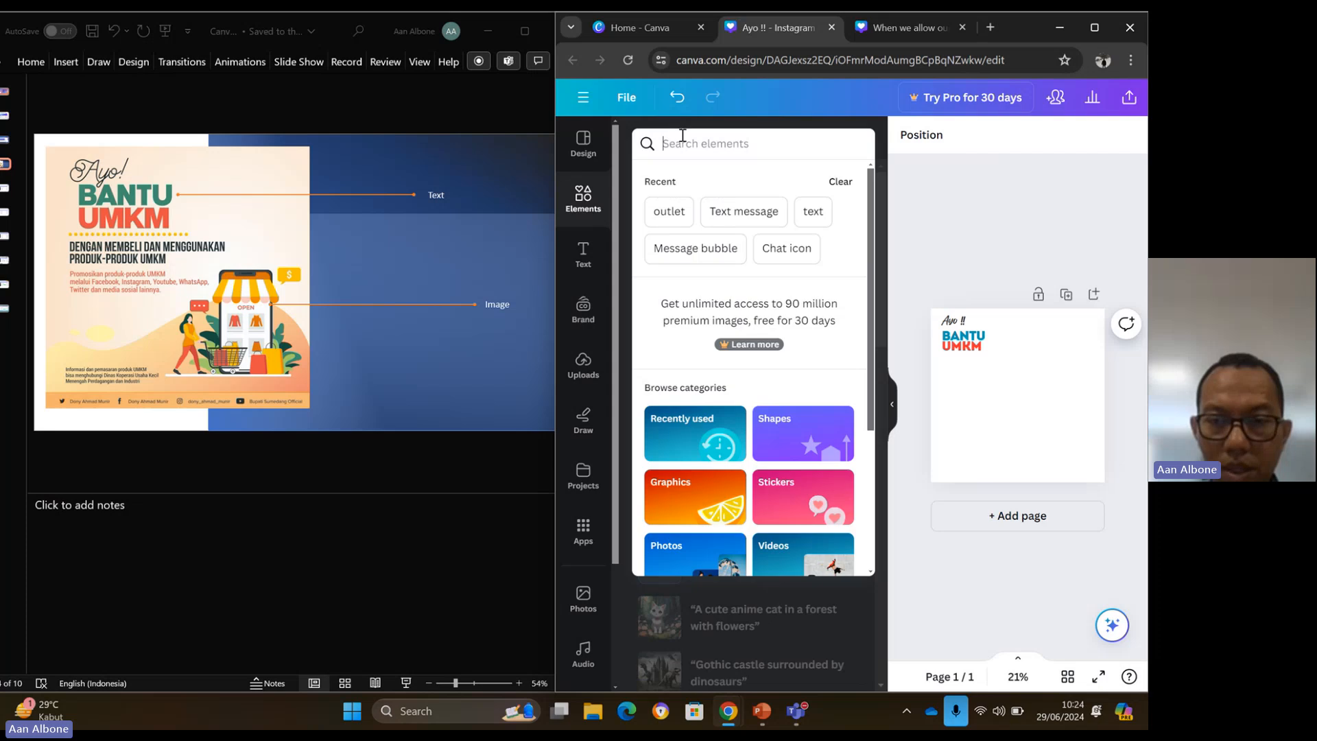
{"action": "scroll", "coordinate": [767, 486], "scroll_direction": "down", "scroll_amount": 2}
{"action": "left_click", "coordinate": [695, 515]}
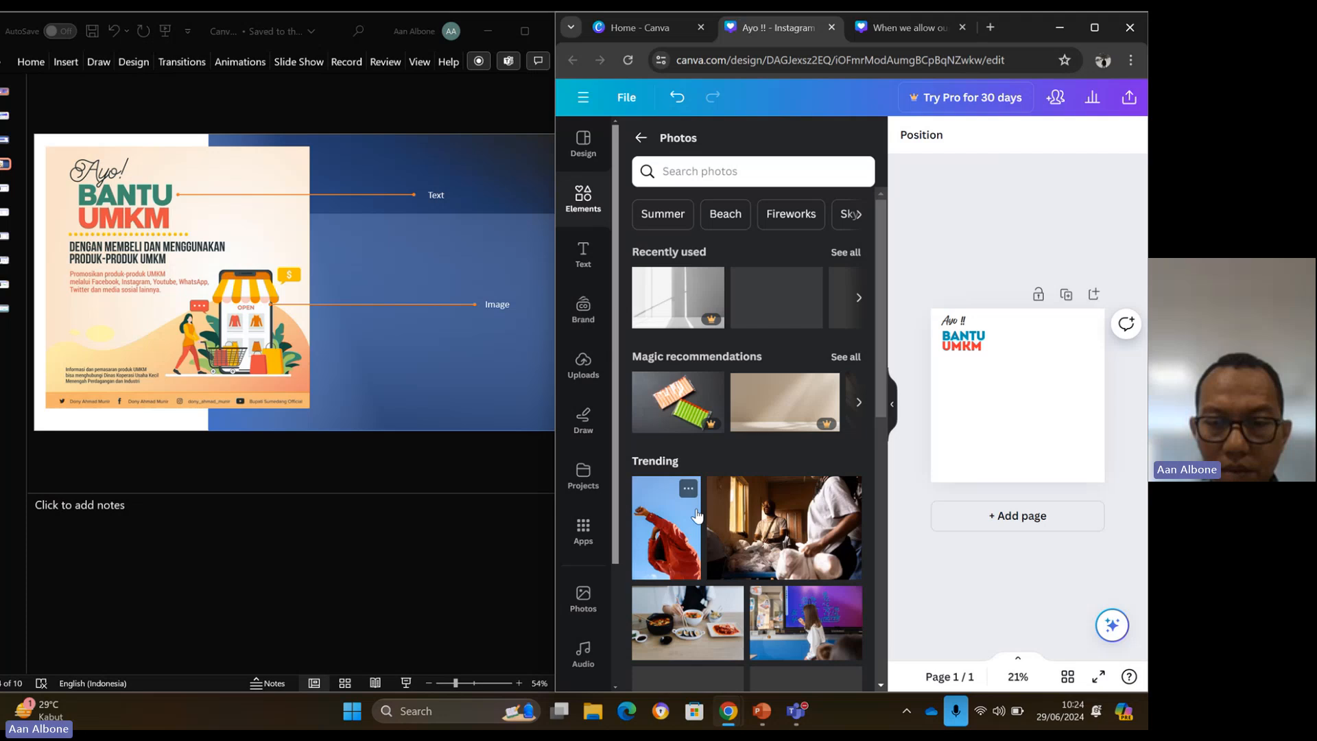
{"action": "scroll", "coordinate": [696, 515], "scroll_direction": "down", "scroll_amount": 5}
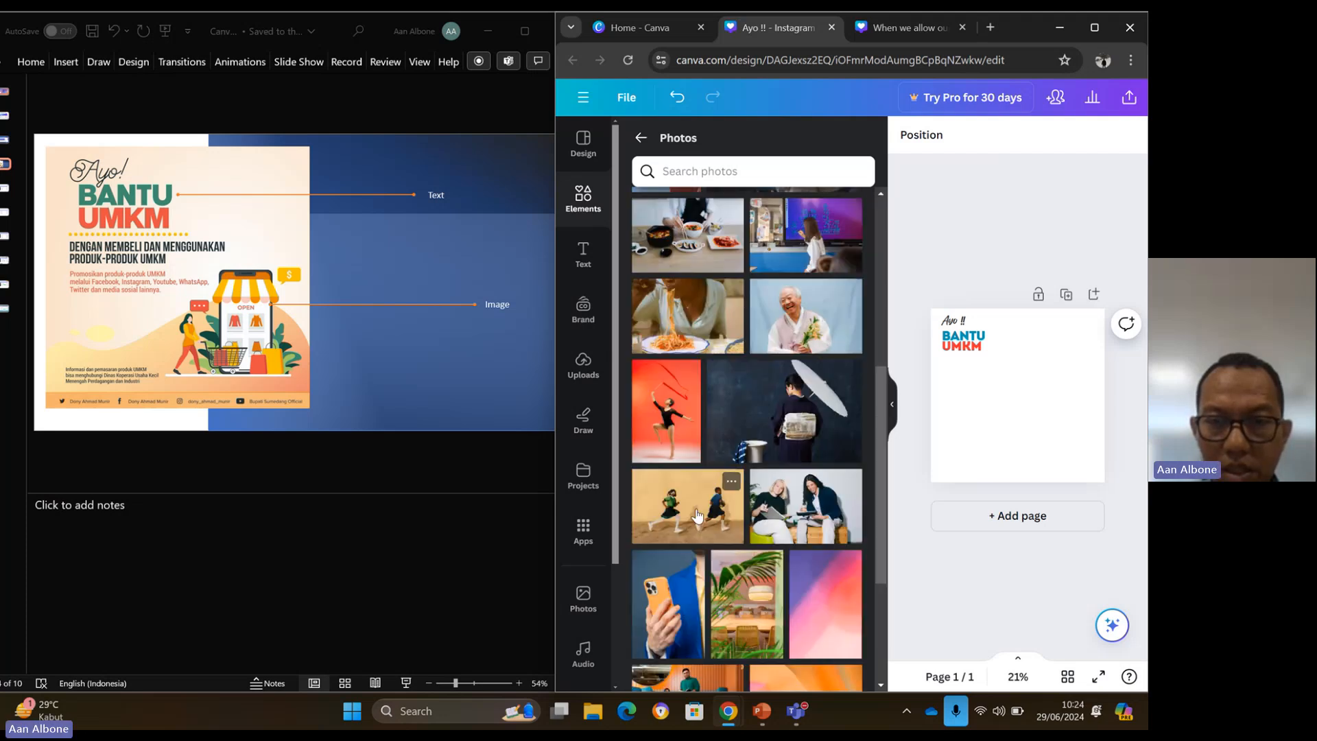
{"action": "scroll", "coordinate": [697, 514], "scroll_direction": "up", "scroll_amount": 1}
{"action": "scroll", "coordinate": [696, 515], "scroll_direction": "up", "scroll_amount": 10}
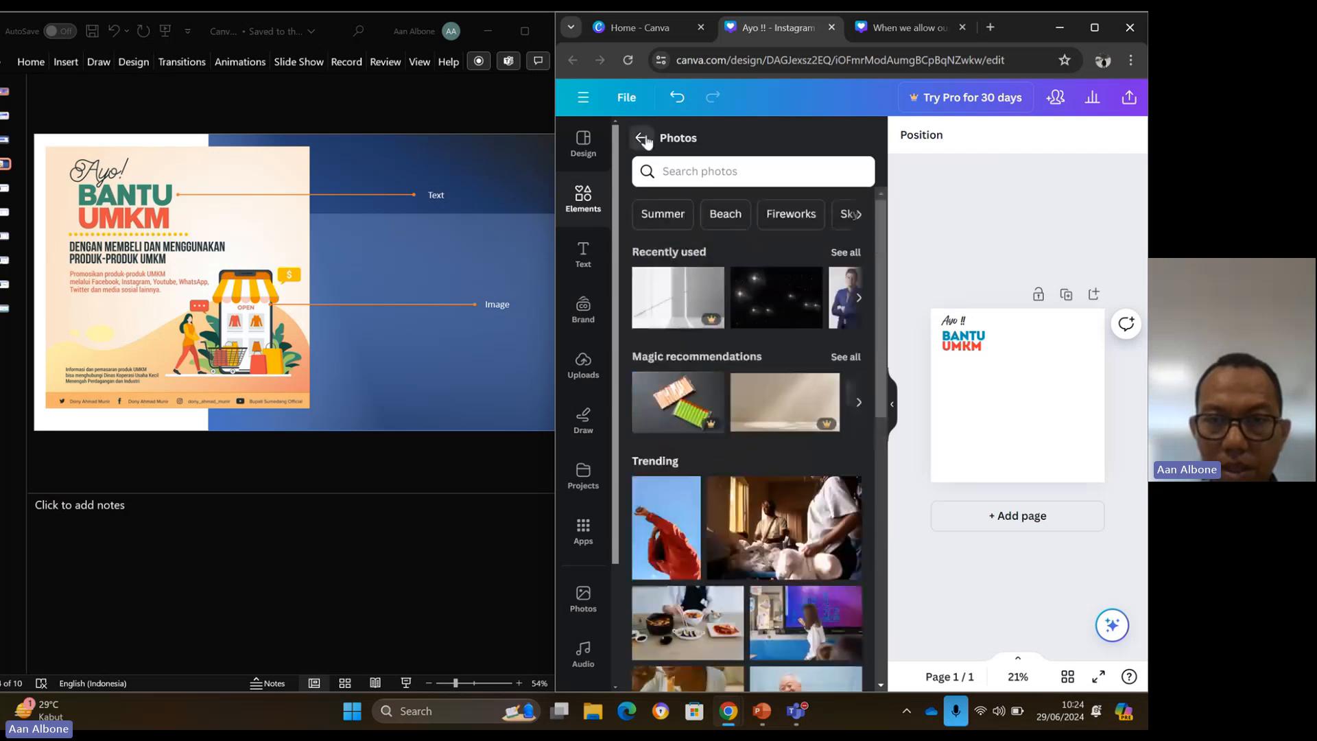
{"action": "left_click", "coordinate": [640, 137]}
{"action": "left_click", "coordinate": [658, 145]}
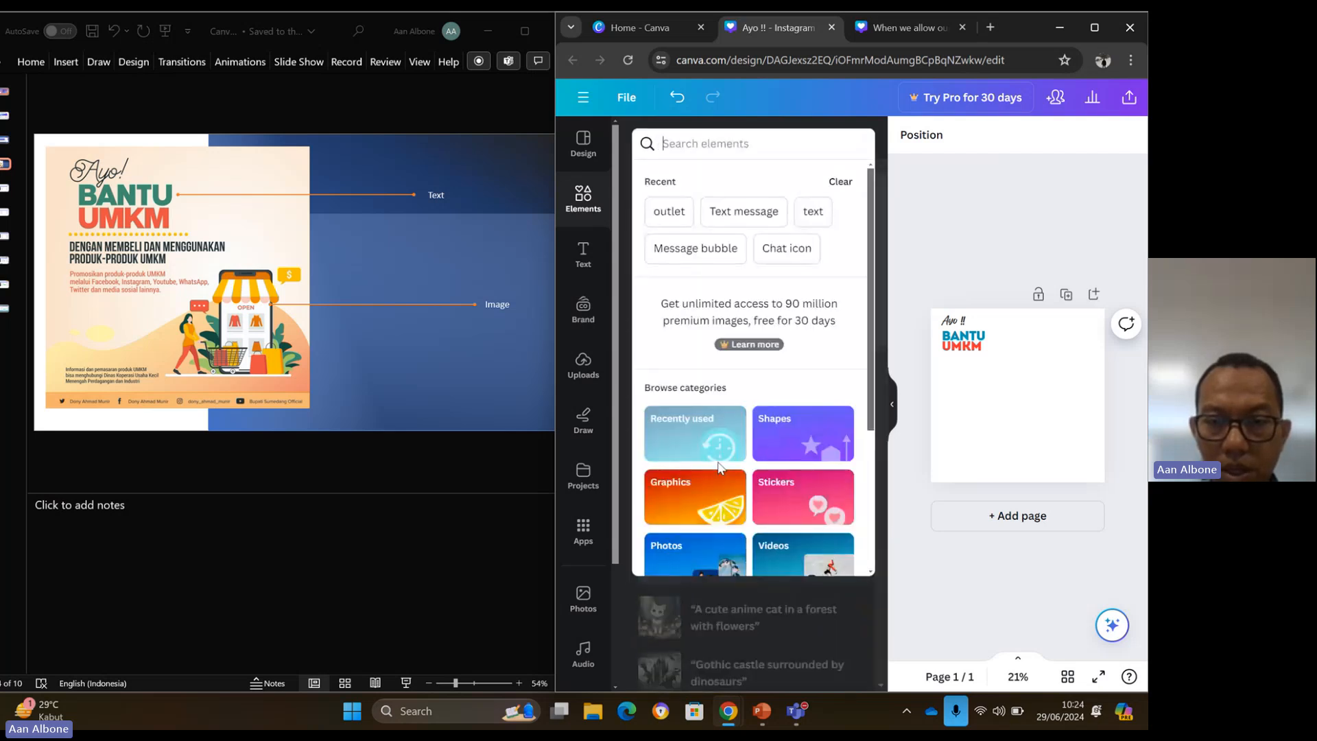
{"action": "scroll", "coordinate": [717, 462], "scroll_direction": "down", "scroll_amount": 2}
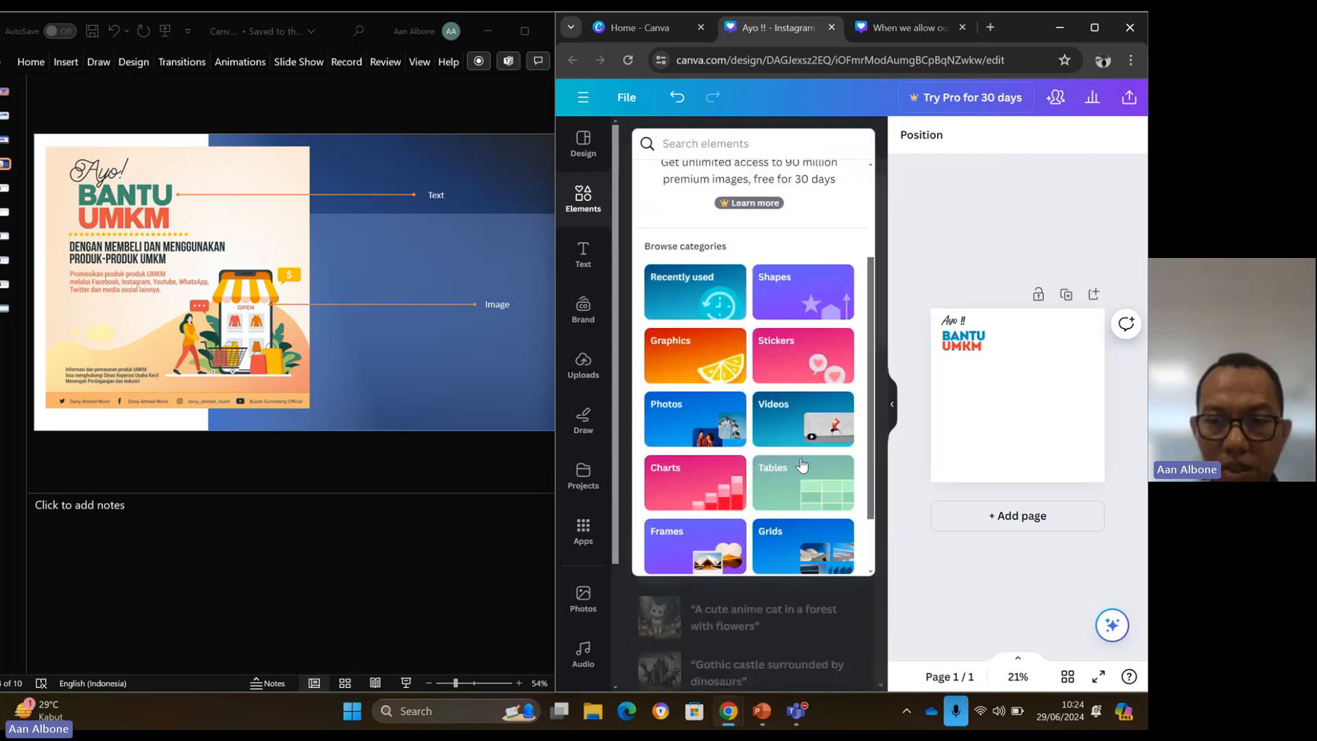
{"action": "scroll", "coordinate": [829, 489], "scroll_direction": "down", "scroll_amount": 1}
{"action": "scroll", "coordinate": [830, 488], "scroll_direction": "down", "scroll_amount": 1}
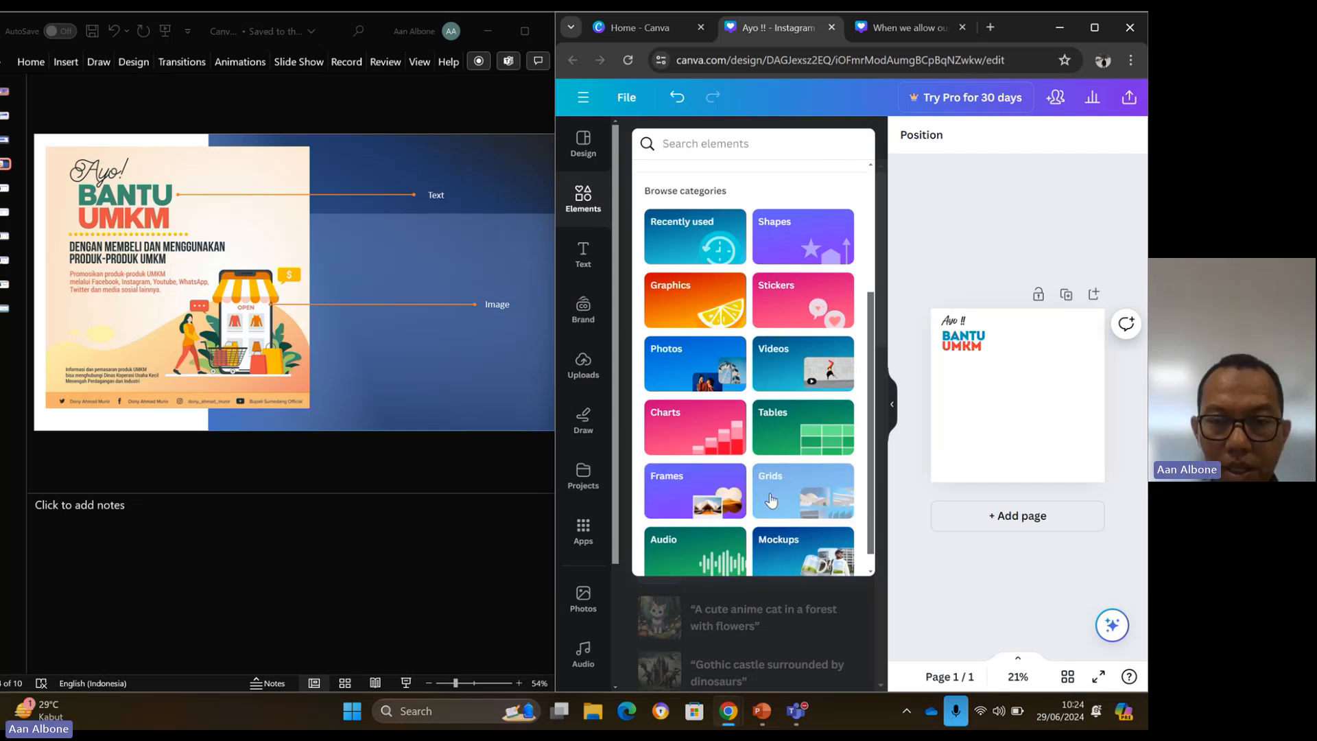
{"action": "scroll", "coordinate": [701, 542], "scroll_direction": "down", "scroll_amount": 1}
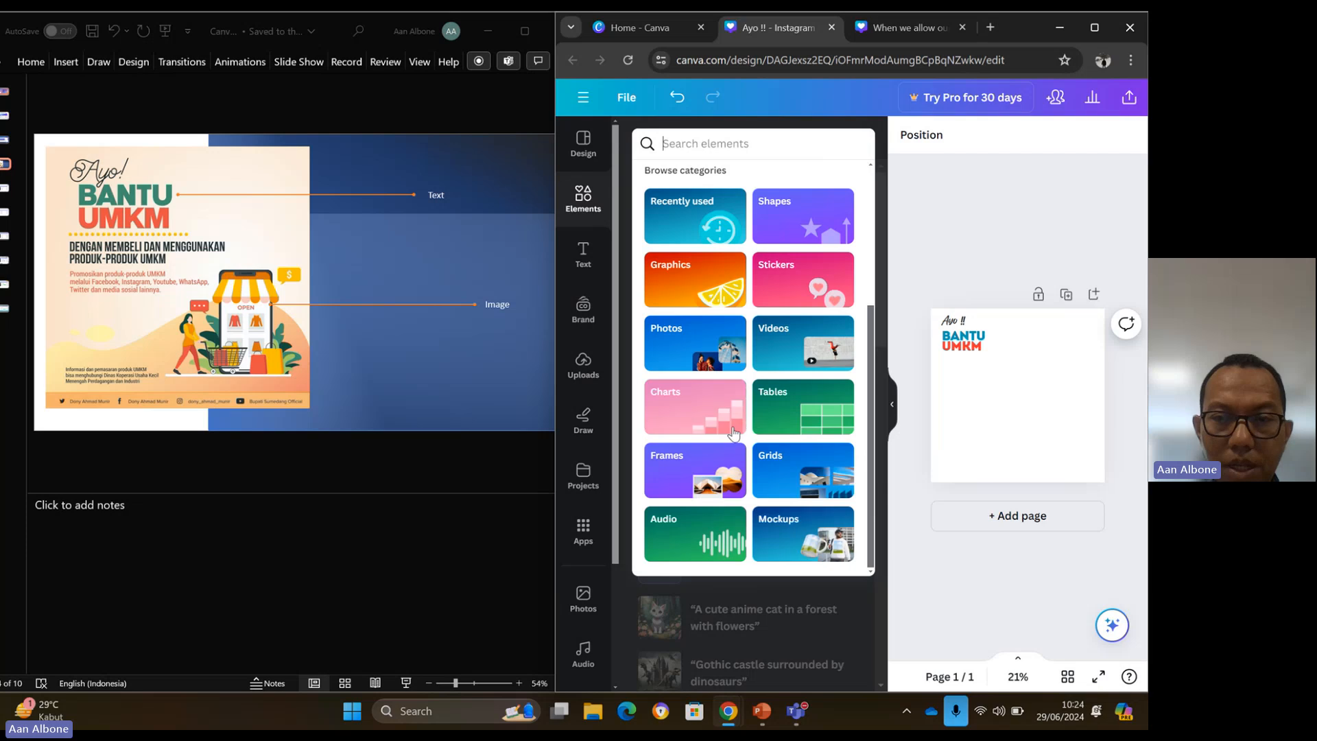
{"action": "scroll", "coordinate": [754, 480], "scroll_direction": "up", "scroll_amount": 4}
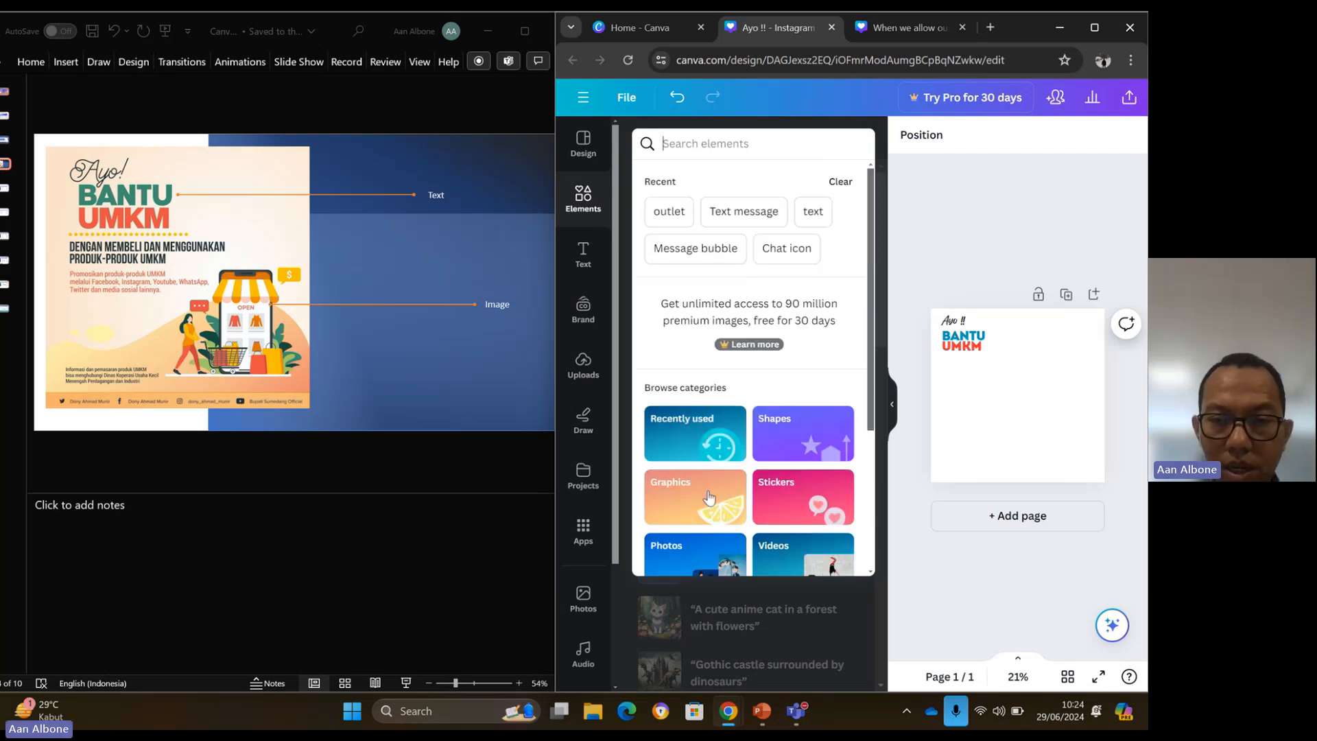
Search the element library for "merchant" and show all matching graphics.
{"action": "left_click", "coordinate": [734, 141]}
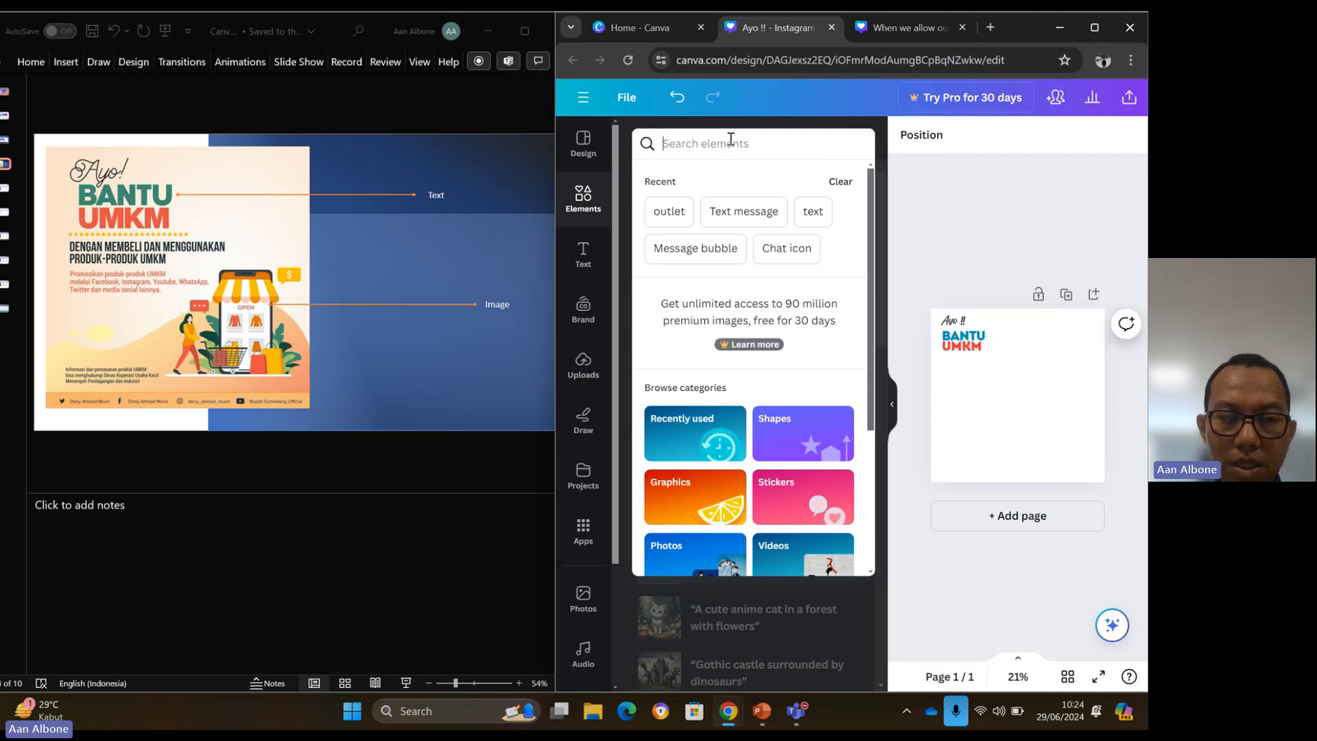
{"action": "type", "text": "MERC"}
{"action": "key", "text": "BackSpace"}
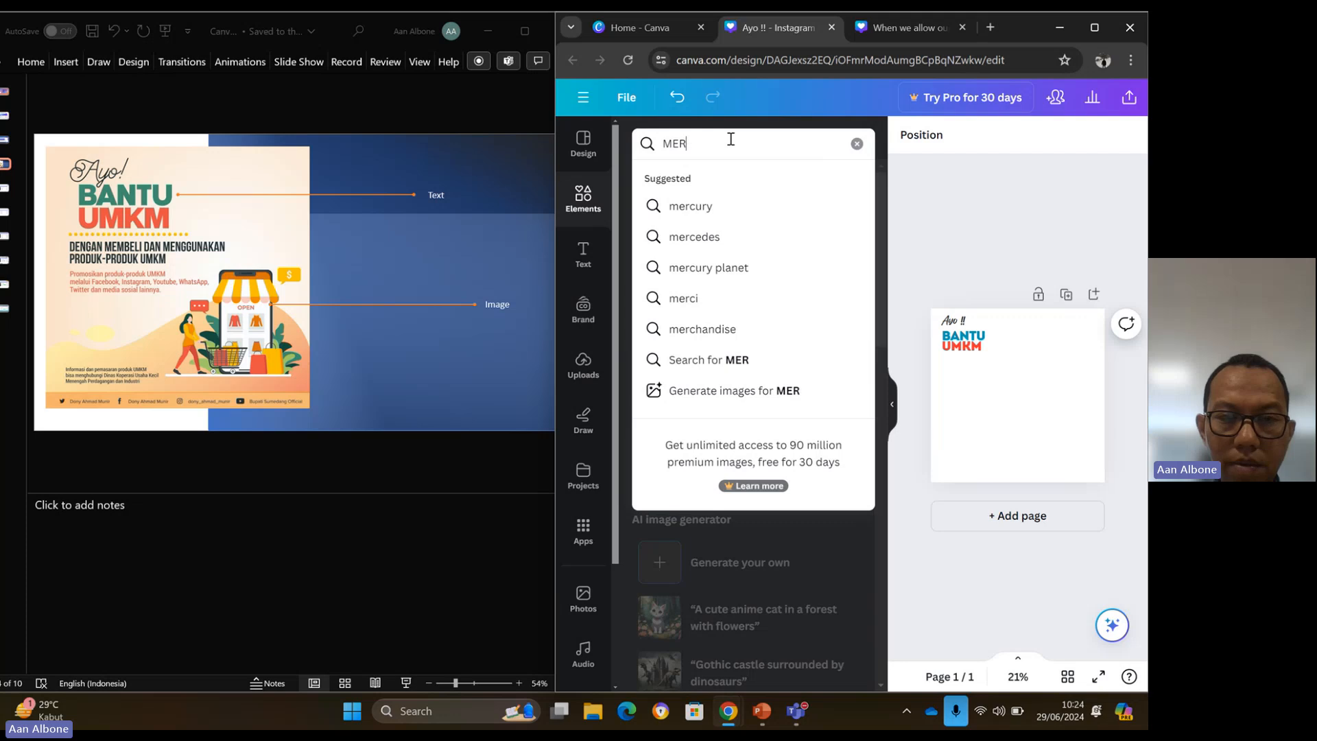
{"action": "key", "text": "BackSpace"}
{"action": "key", "text": "BackSpace"}
{"action": "key", "text": "BackSpace"}
{"action": "key", "text": "Caps_Lock"}
{"action": "type", "text": "mer"}
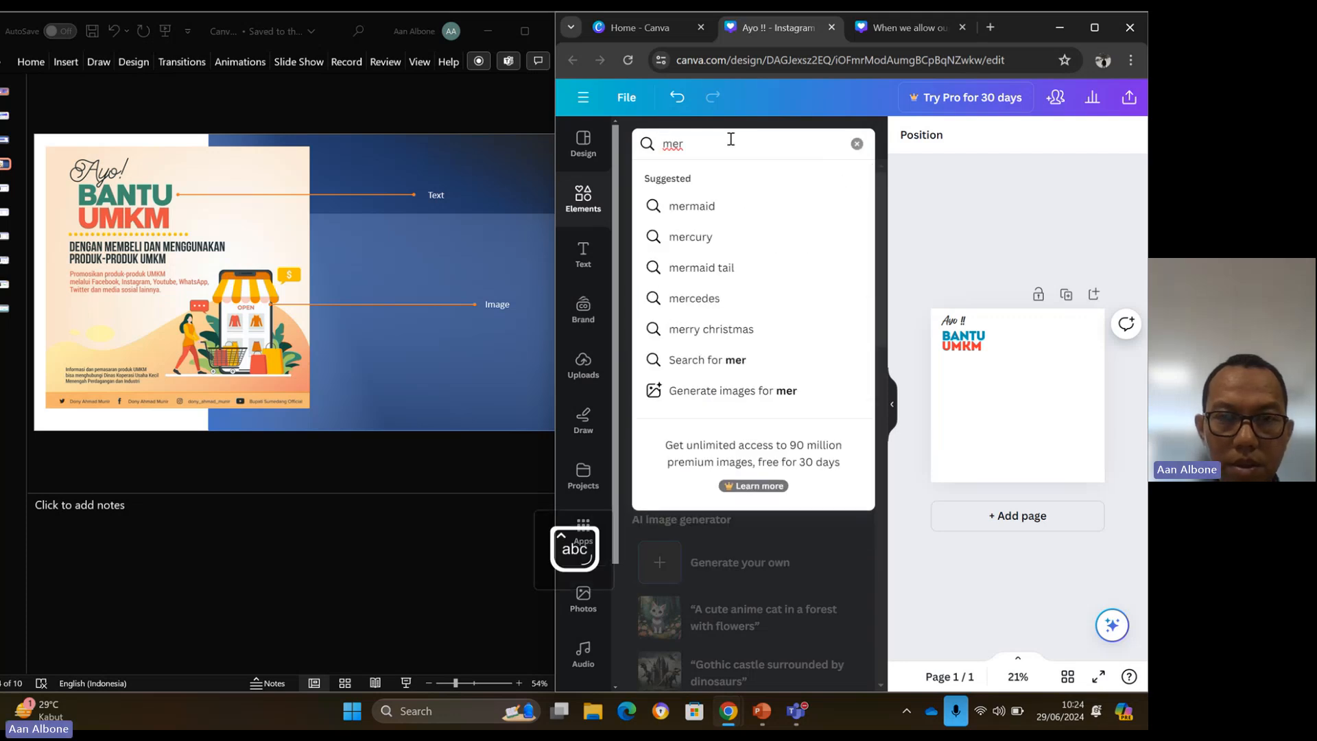
{"action": "type", "text": "chant"}
{"action": "key", "text": "Return"}
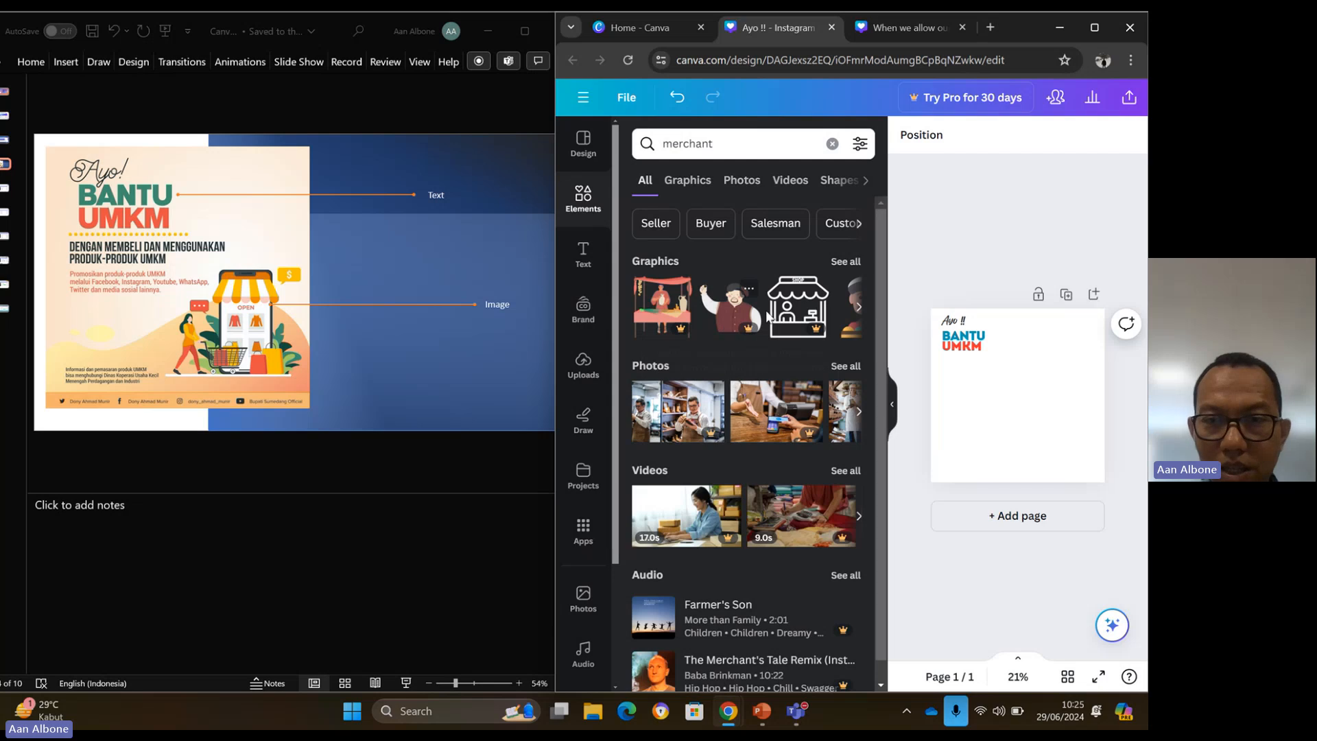
{"action": "left_click", "coordinate": [843, 262]}
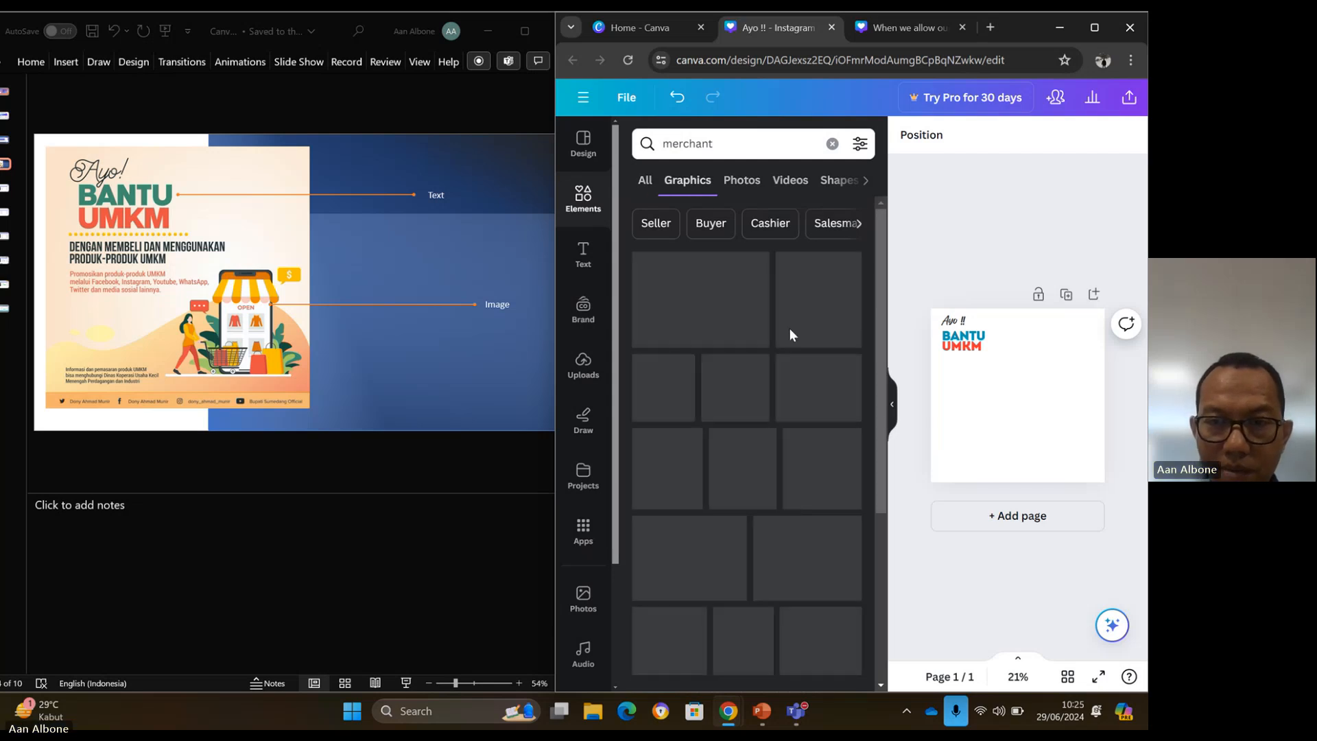
Examine the merchant graphics for a stall or seller illustration that suits the poster.
{"action": "scroll", "coordinate": [775, 426], "scroll_direction": "down", "scroll_amount": 5}
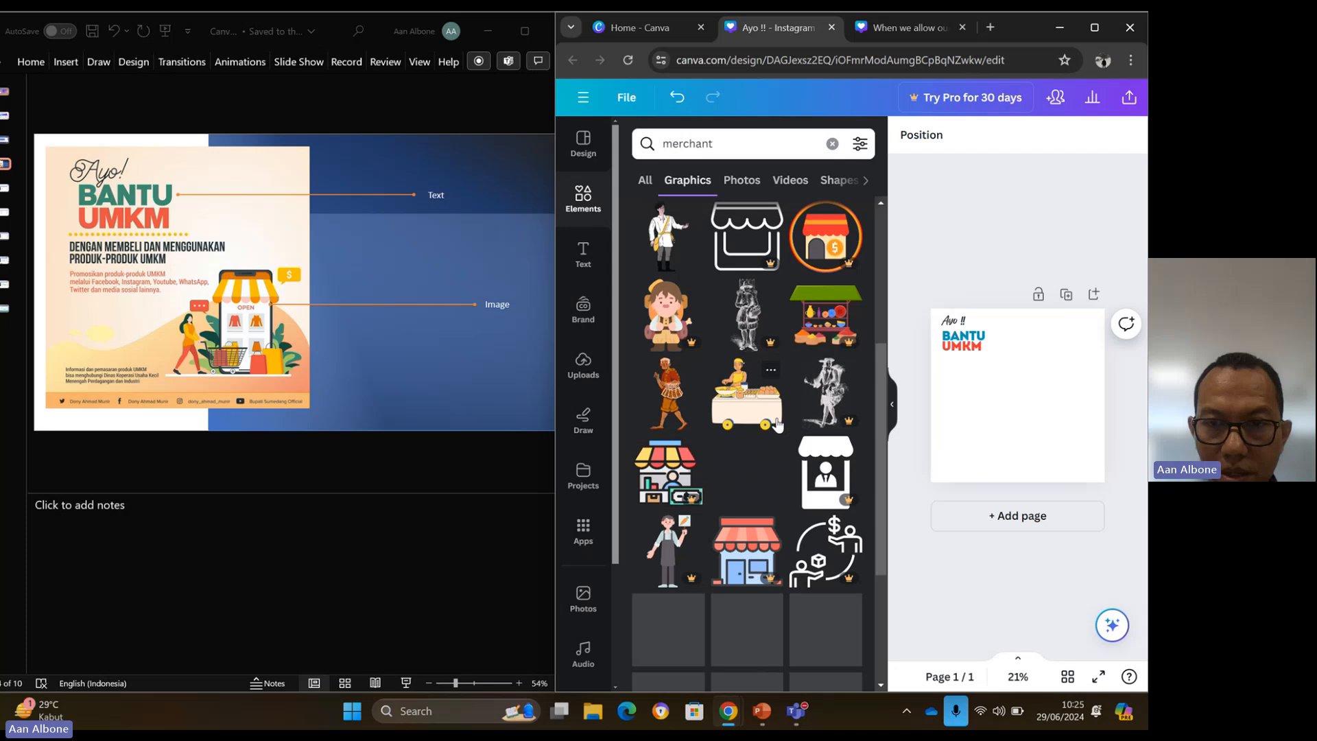
{"action": "scroll", "coordinate": [777, 425], "scroll_direction": "down", "scroll_amount": 1}
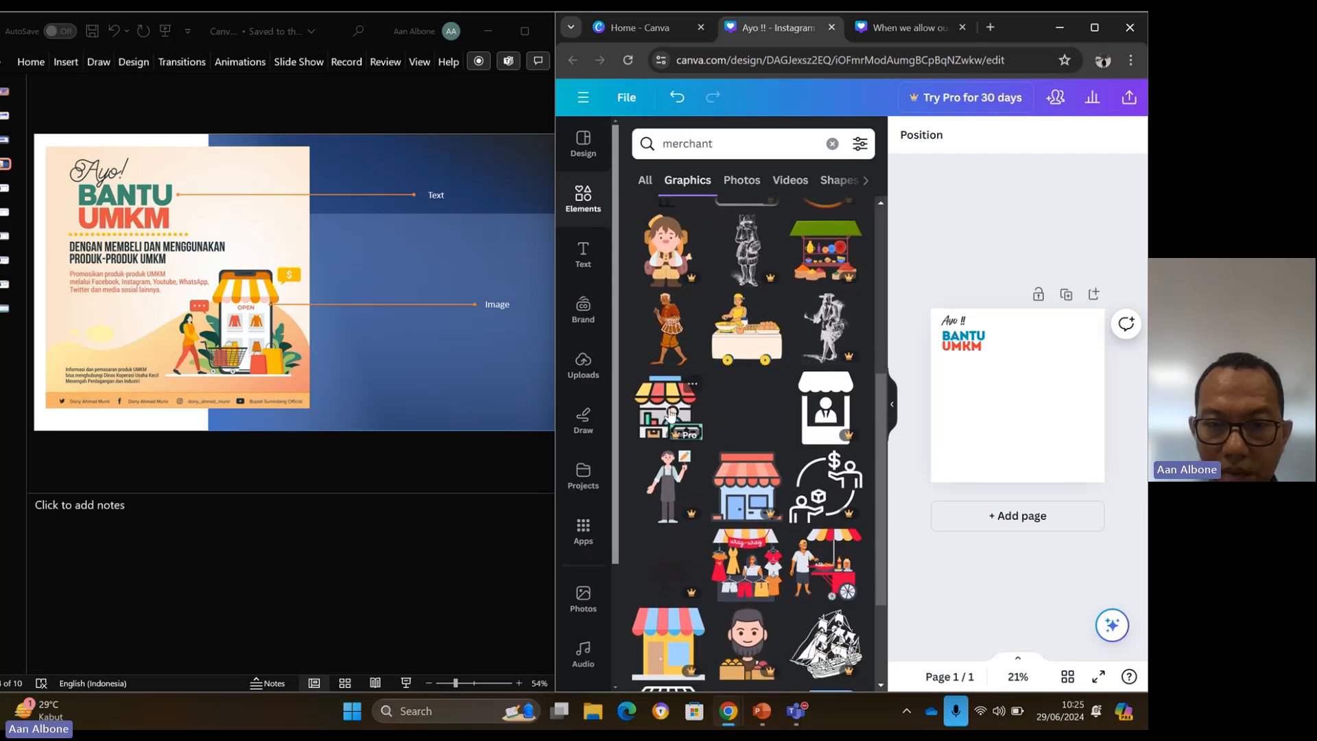
{"action": "scroll", "coordinate": [706, 521], "scroll_direction": "down", "scroll_amount": 2}
{"action": "scroll", "coordinate": [705, 520], "scroll_direction": "down", "scroll_amount": 1}
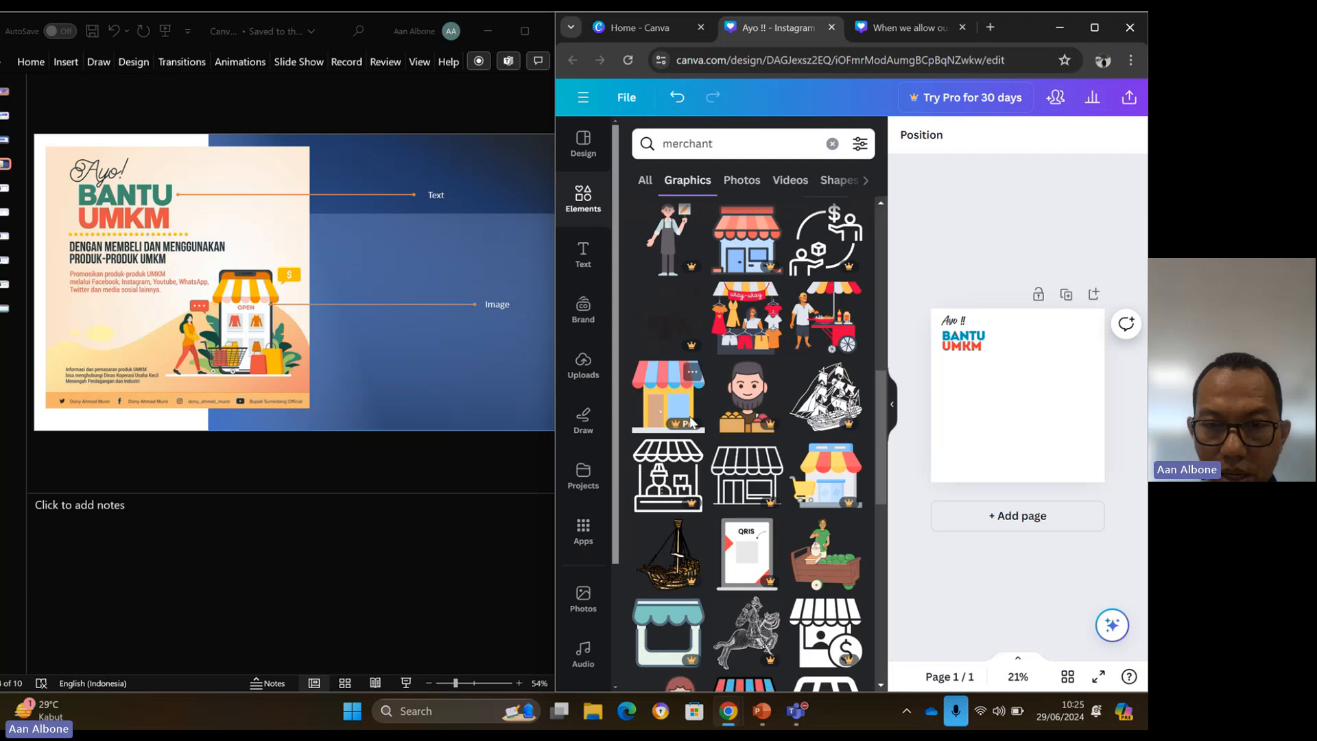
{"action": "scroll", "coordinate": [738, 459], "scroll_direction": "down", "scroll_amount": 3}
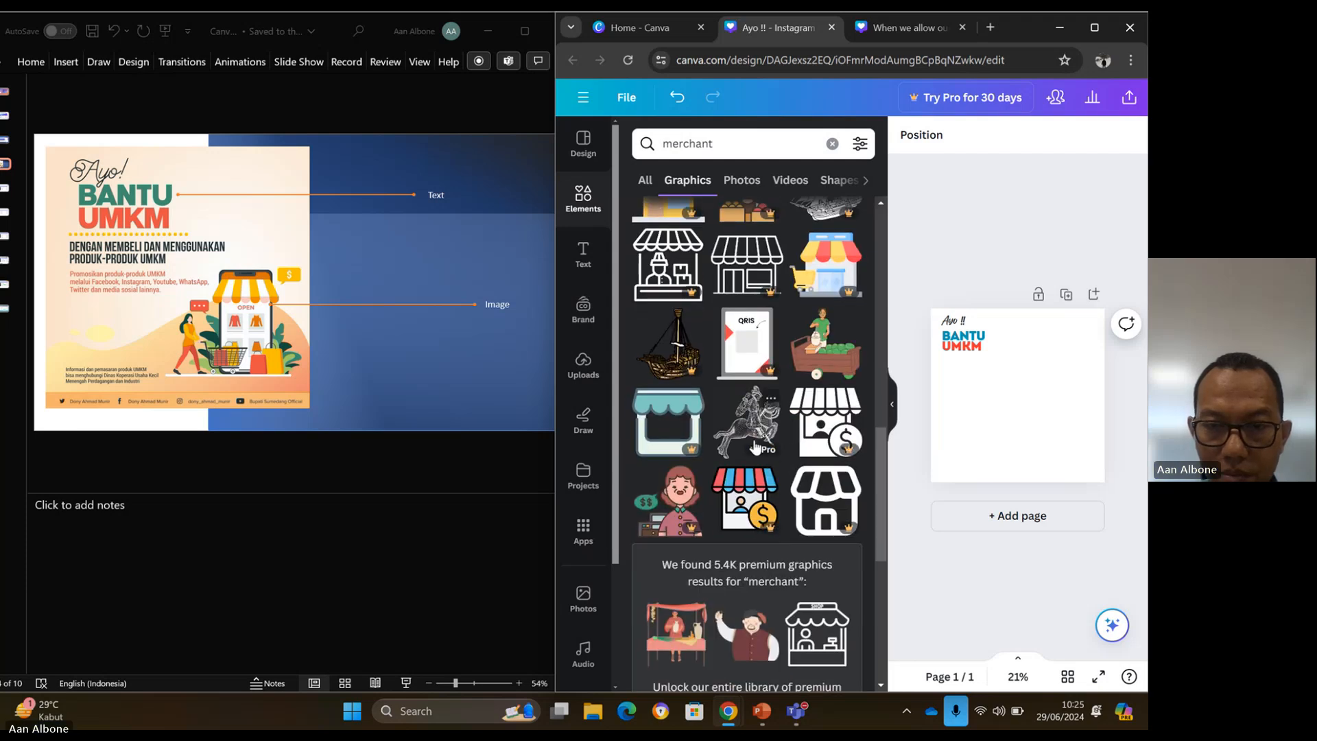
{"action": "scroll", "coordinate": [754, 447], "scroll_direction": "down", "scroll_amount": 2}
{"action": "right_click", "coordinate": [753, 442]}
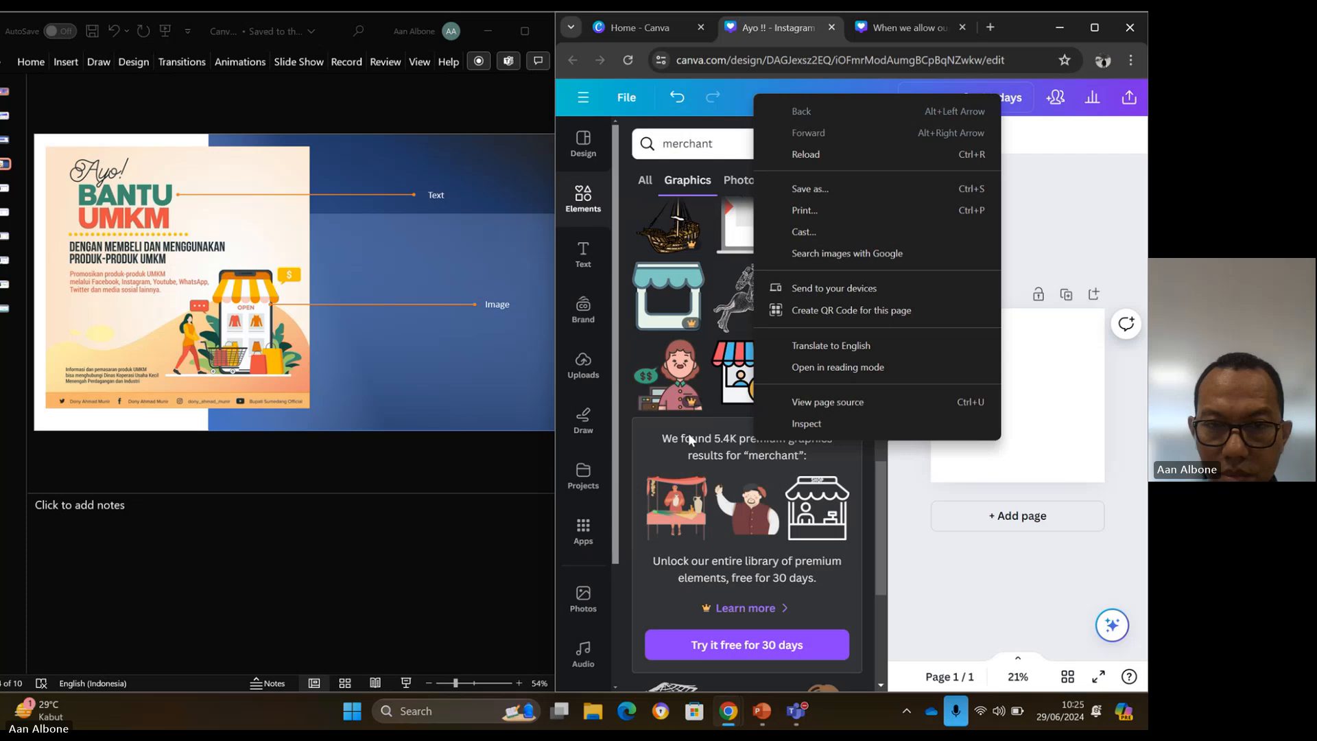
{"action": "left_click", "coordinate": [623, 200]}
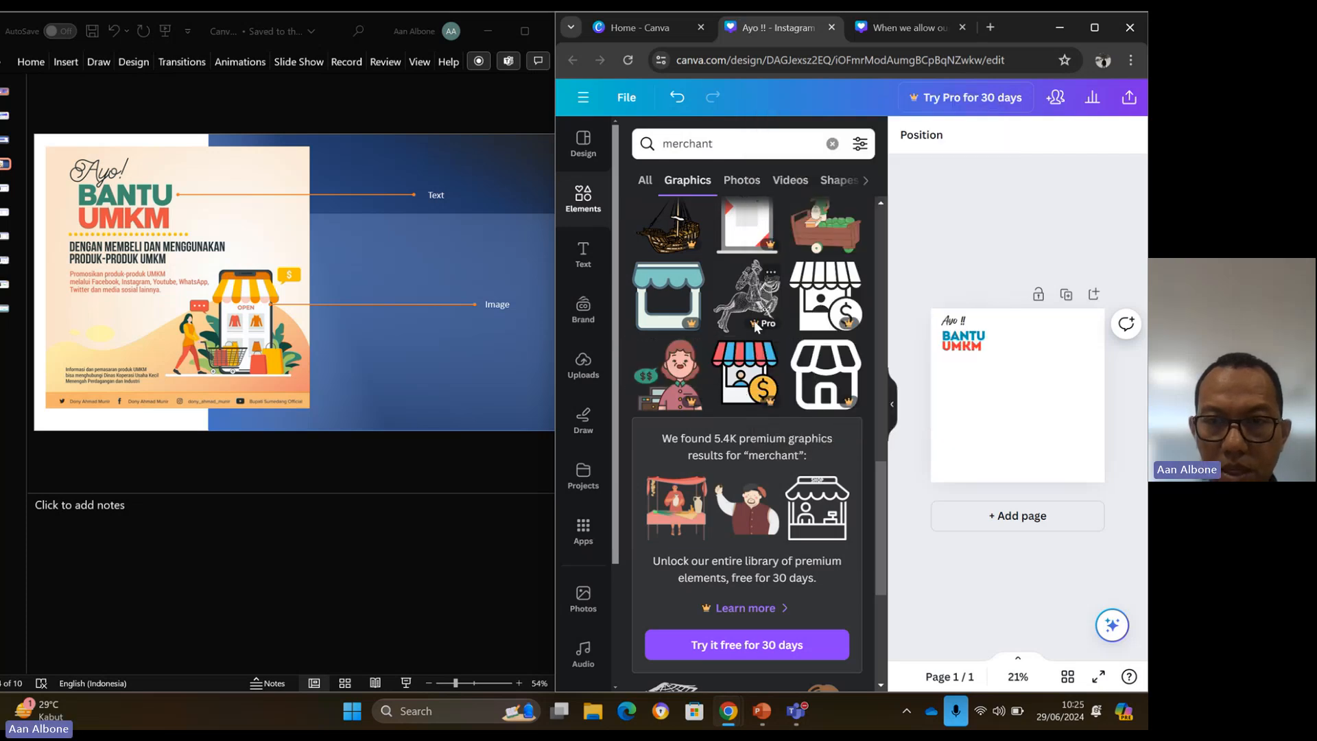
{"action": "scroll", "coordinate": [754, 319], "scroll_direction": "up", "scroll_amount": 6}
{"action": "scroll", "coordinate": [755, 322], "scroll_direction": "up", "scroll_amount": 3}
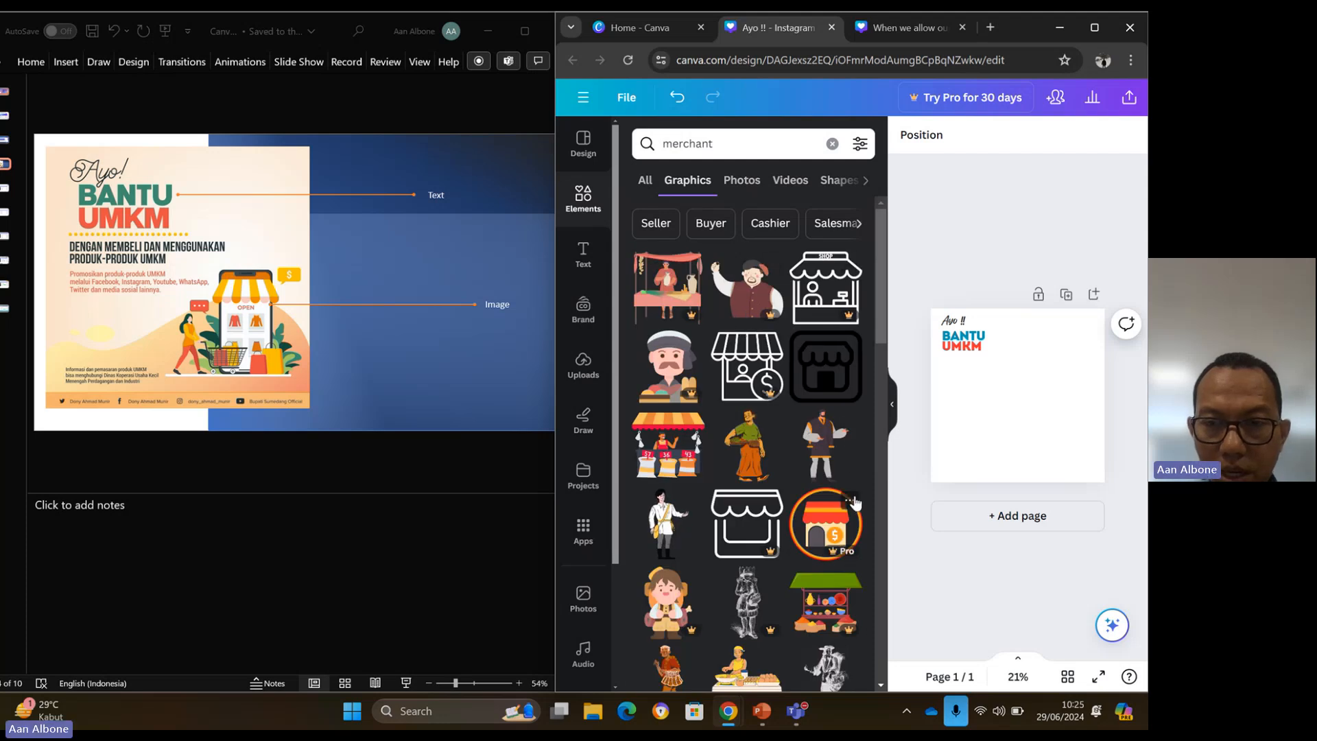
Add the food stall graphic with a red-and-yellow striped counter and a woman selling to the page.
{"action": "scroll", "coordinate": [816, 548], "scroll_direction": "down", "scroll_amount": 10}
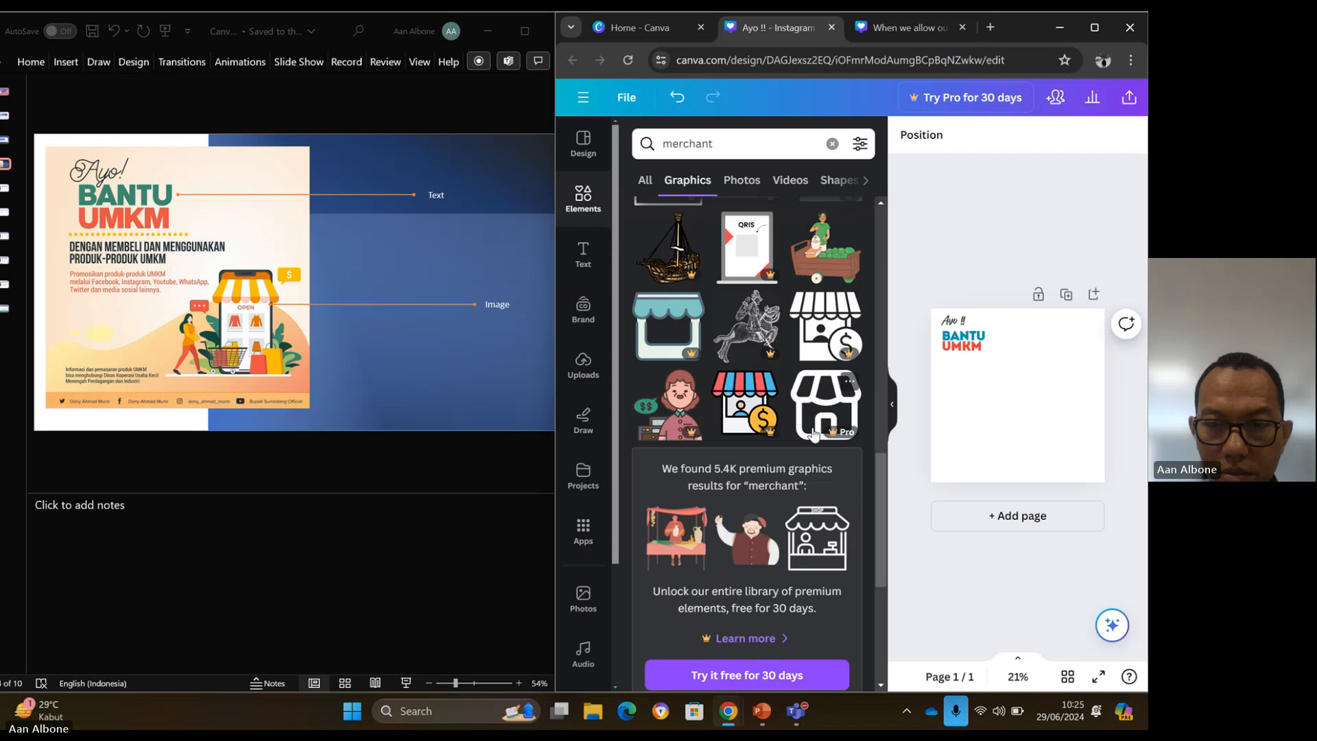
{"action": "scroll", "coordinate": [813, 439], "scroll_direction": "down", "scroll_amount": 5}
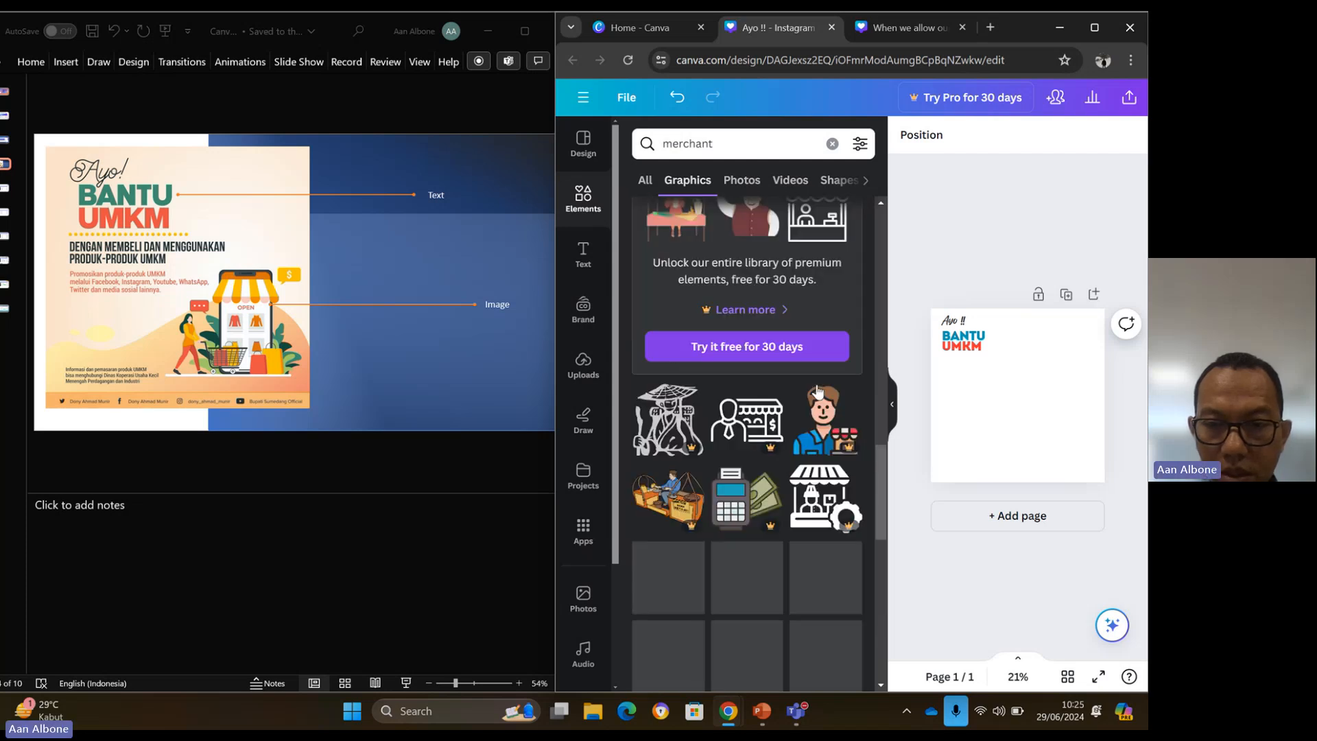
{"action": "scroll", "coordinate": [817, 391], "scroll_direction": "down", "scroll_amount": 4}
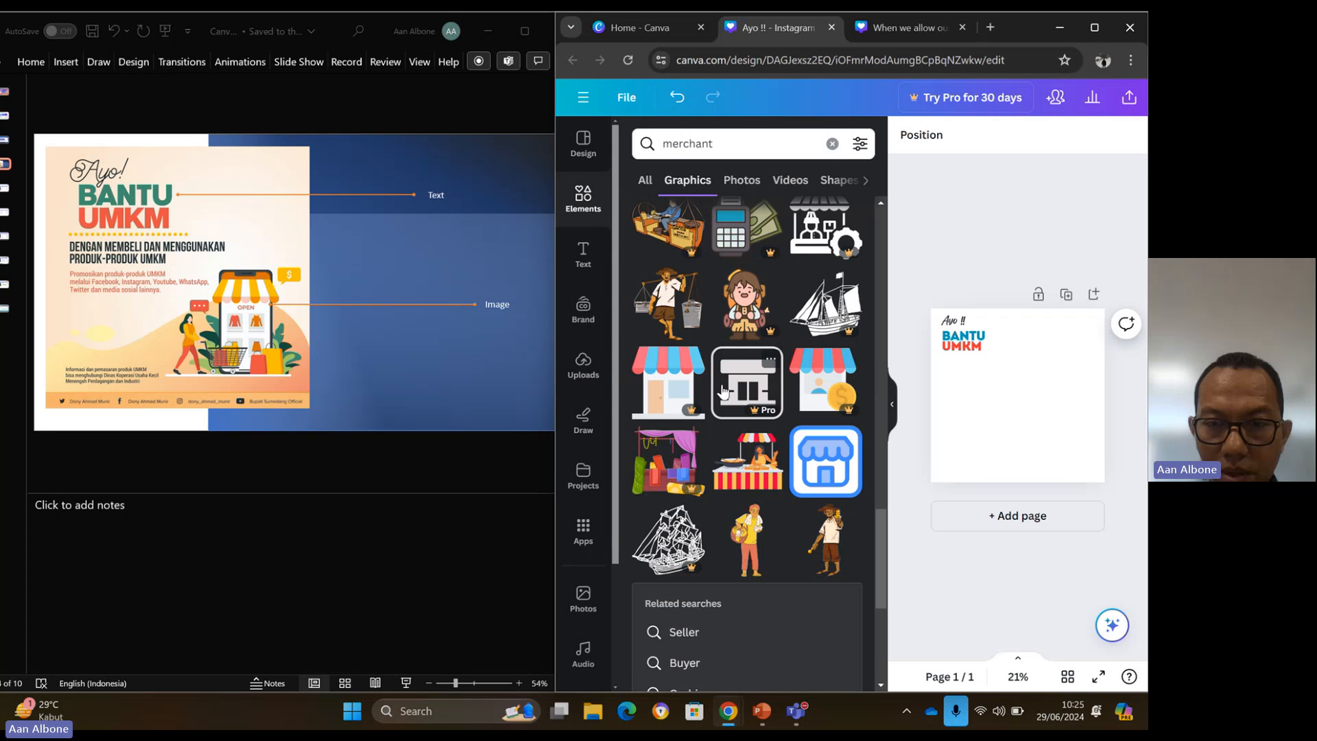
{"action": "left_click", "coordinate": [749, 472]}
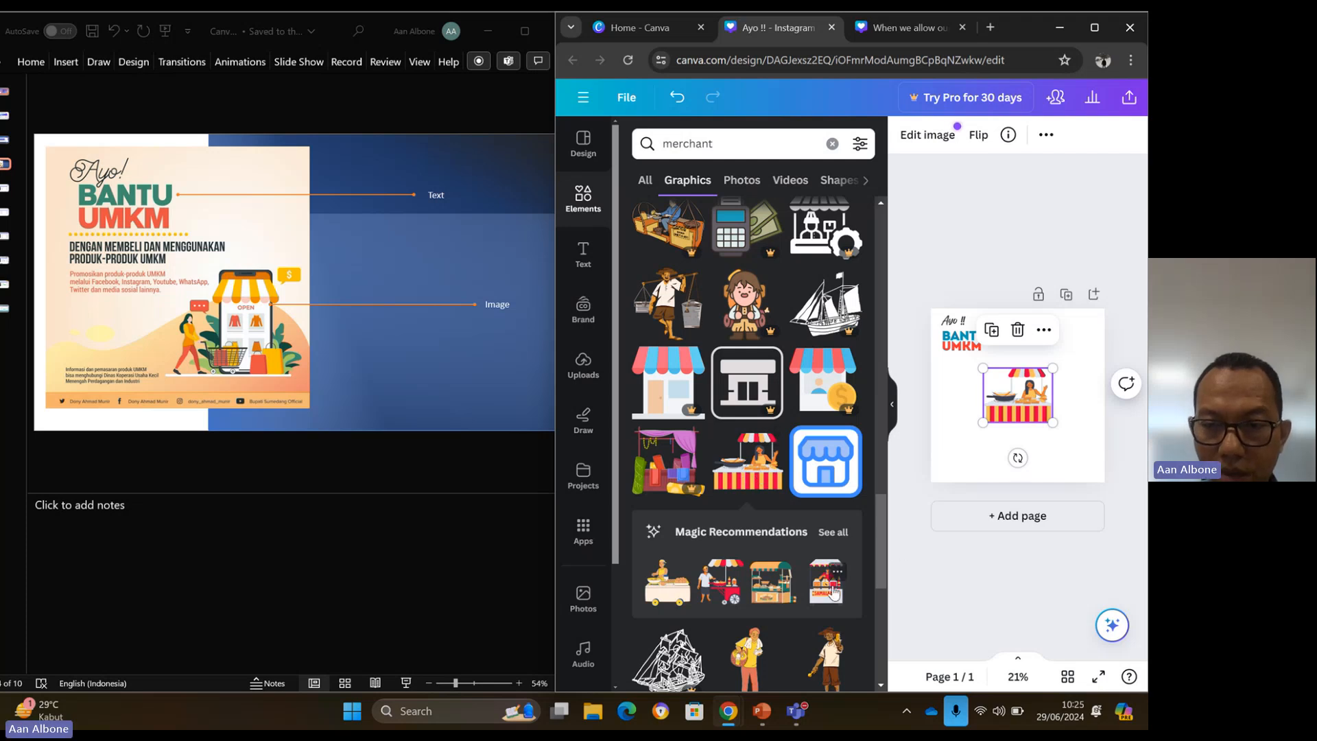
Try the recommended "SAMALAMIG" drink stall at the page's lower right, and delete it again.
{"action": "left_click_drag", "start_coordinate": [834, 593], "coordinate": [1072, 425]}
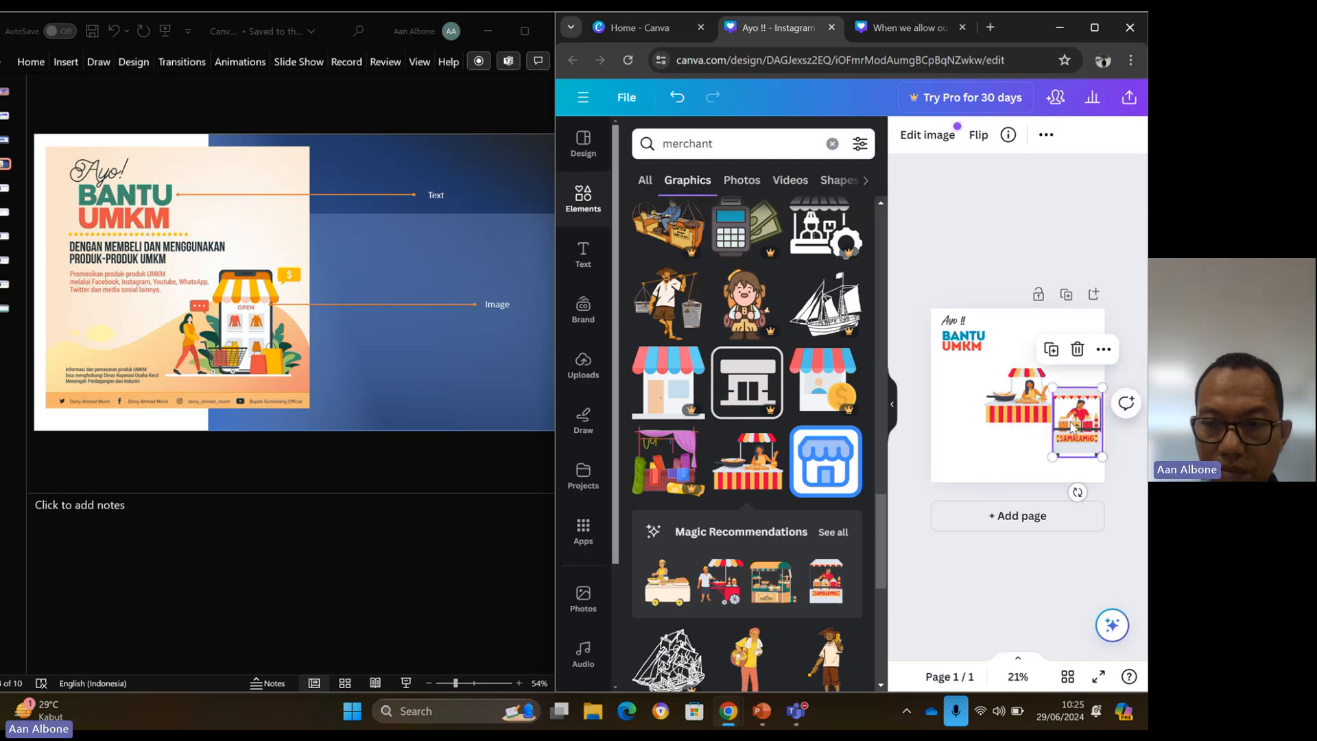
{"action": "key", "text": "Delete"}
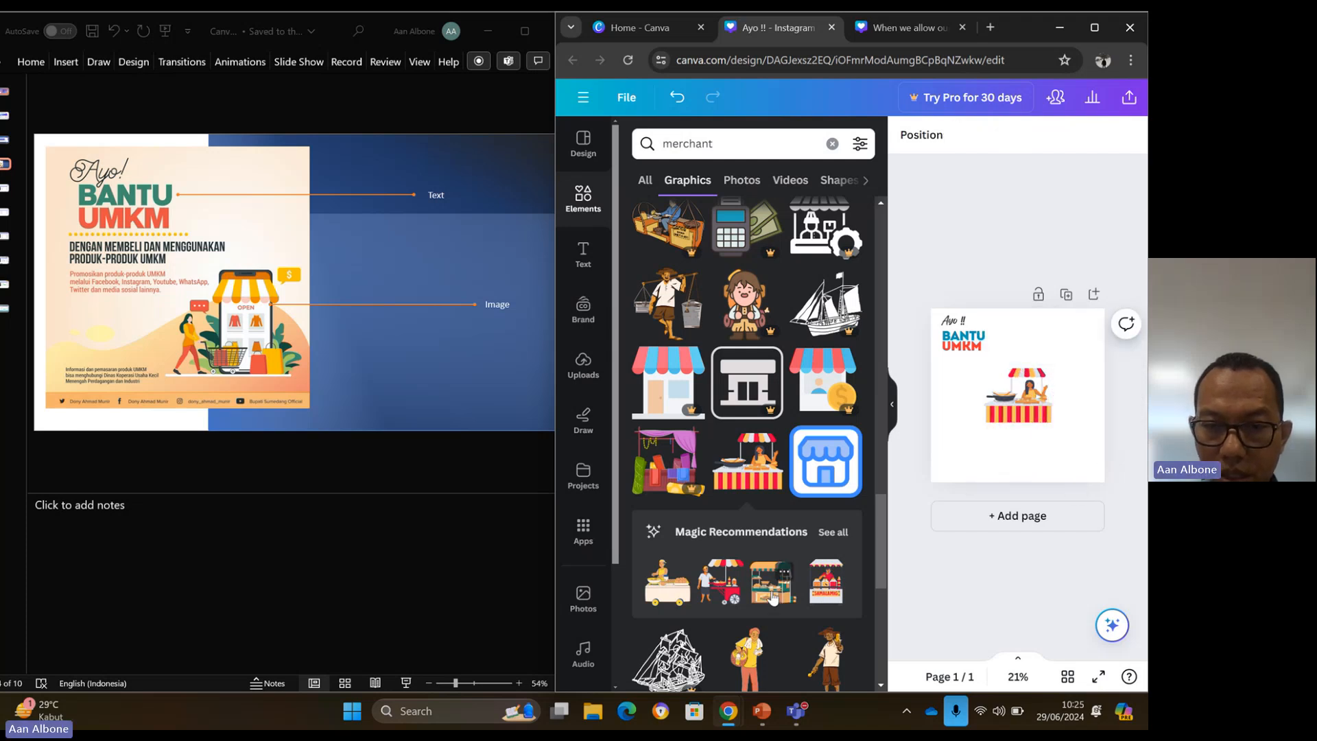
Add the recommended street vendor with a red cart at the page's lower left, and move the food stall to its upper right.
{"action": "left_click", "coordinate": [721, 591]}
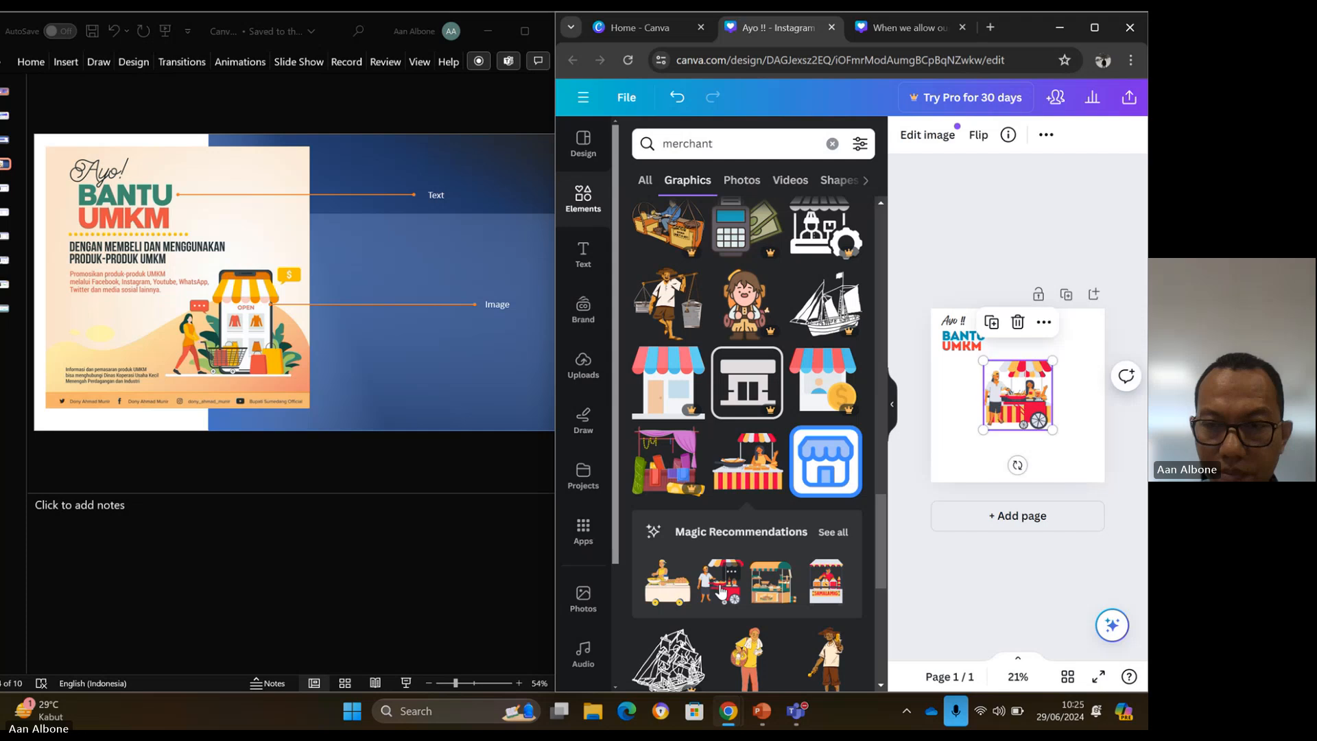
{"action": "left_click_drag", "start_coordinate": [1028, 406], "coordinate": [1058, 393]}
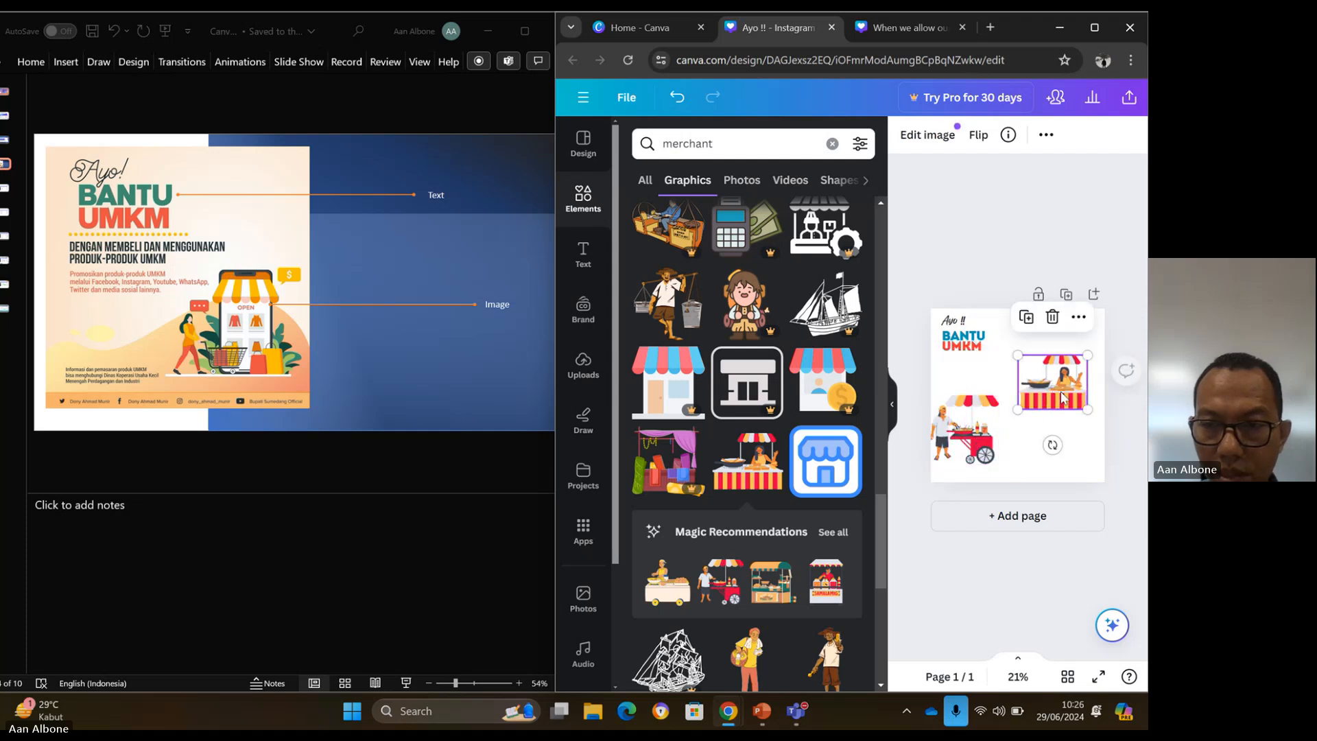